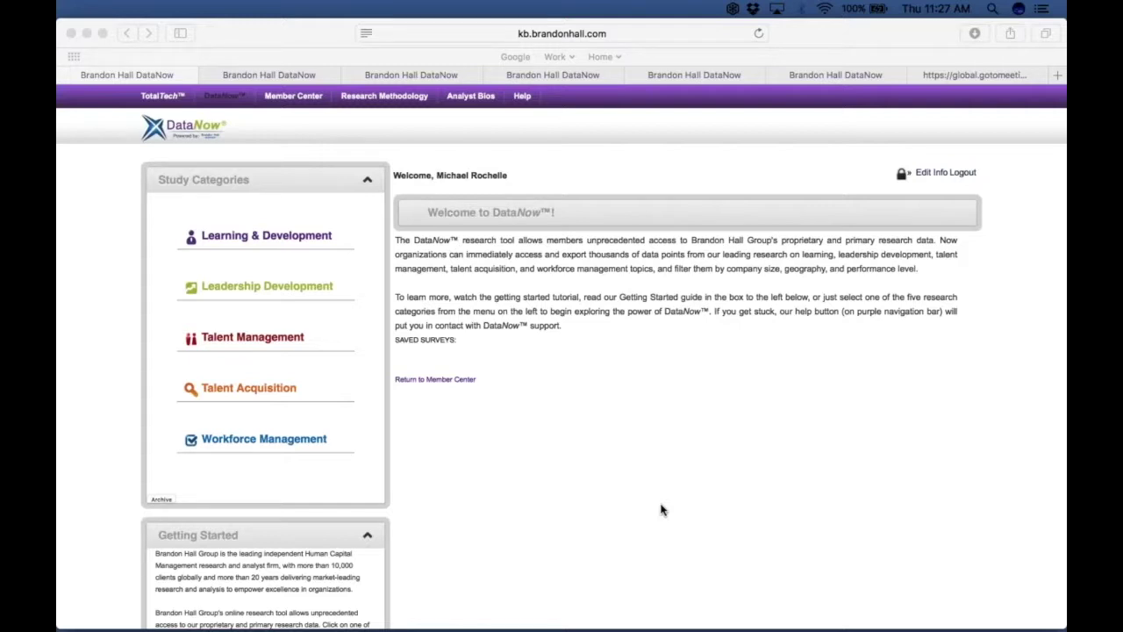
# - Browse the Leadership Development, Talent Management and Talent Acquisition study lists in the sidebar
pyautogui.click(250, 238)
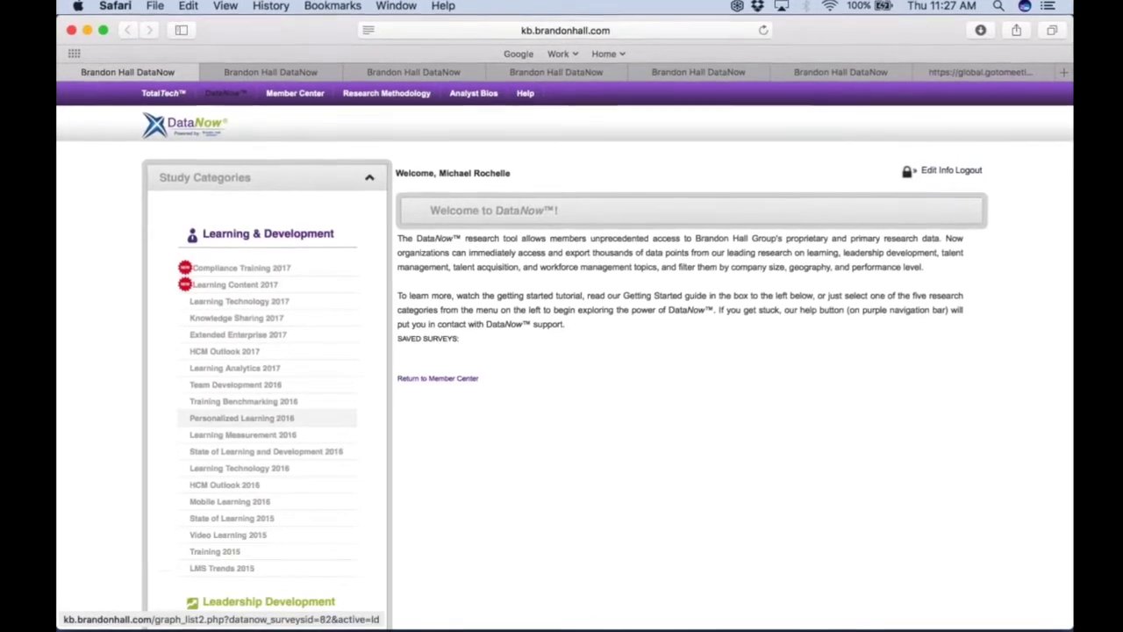
pyautogui.click(270, 602)
pyautogui.click(264, 333)
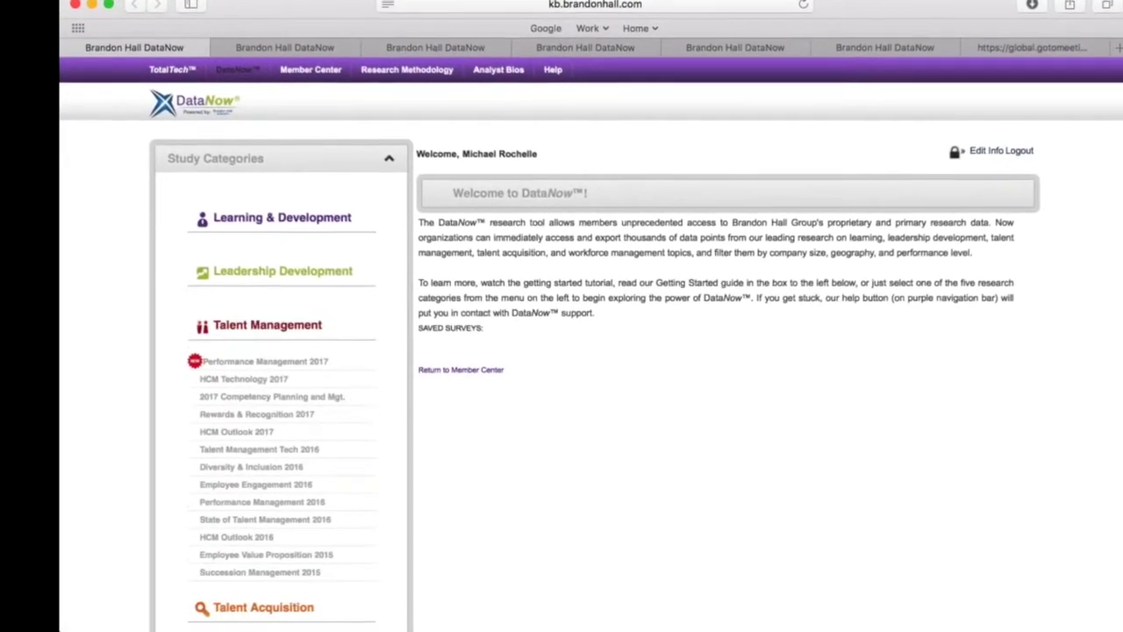
pyautogui.click(290, 608)
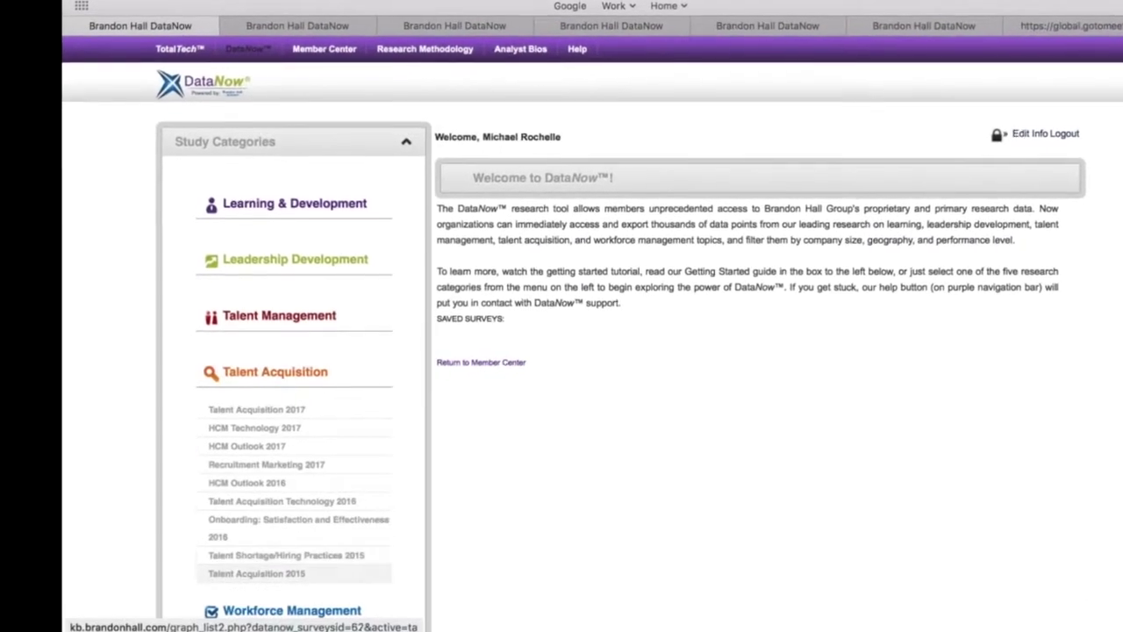
pyautogui.click(263, 369)
# - Expand Learning & Development and pick its Compliance Training 2017 studies
pyautogui.click(301, 195)
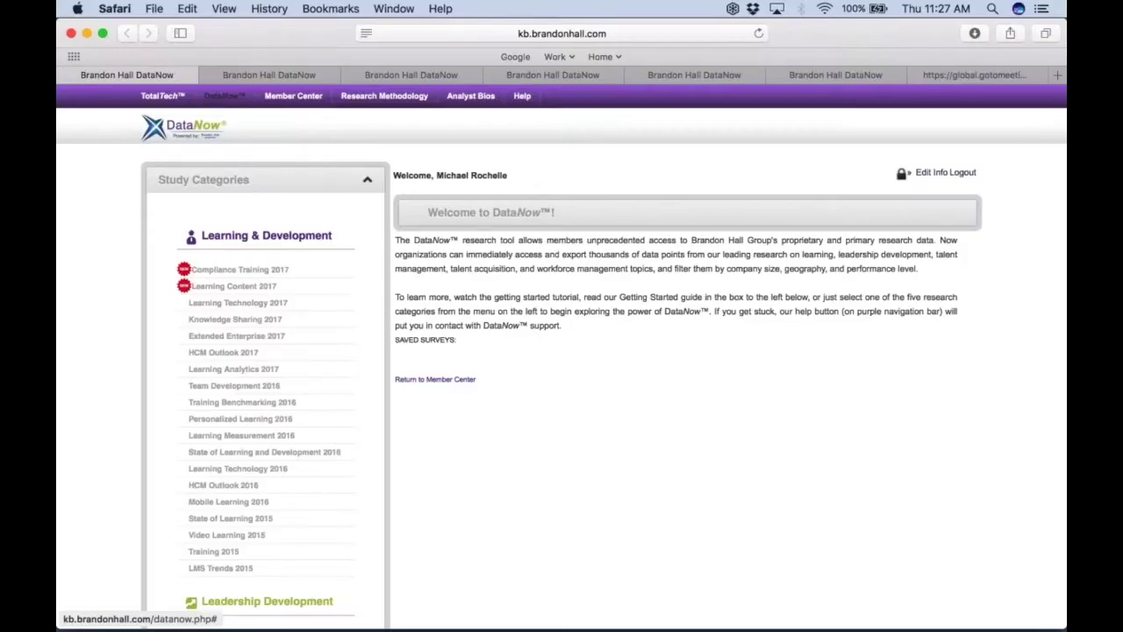
pyautogui.click(266, 235)
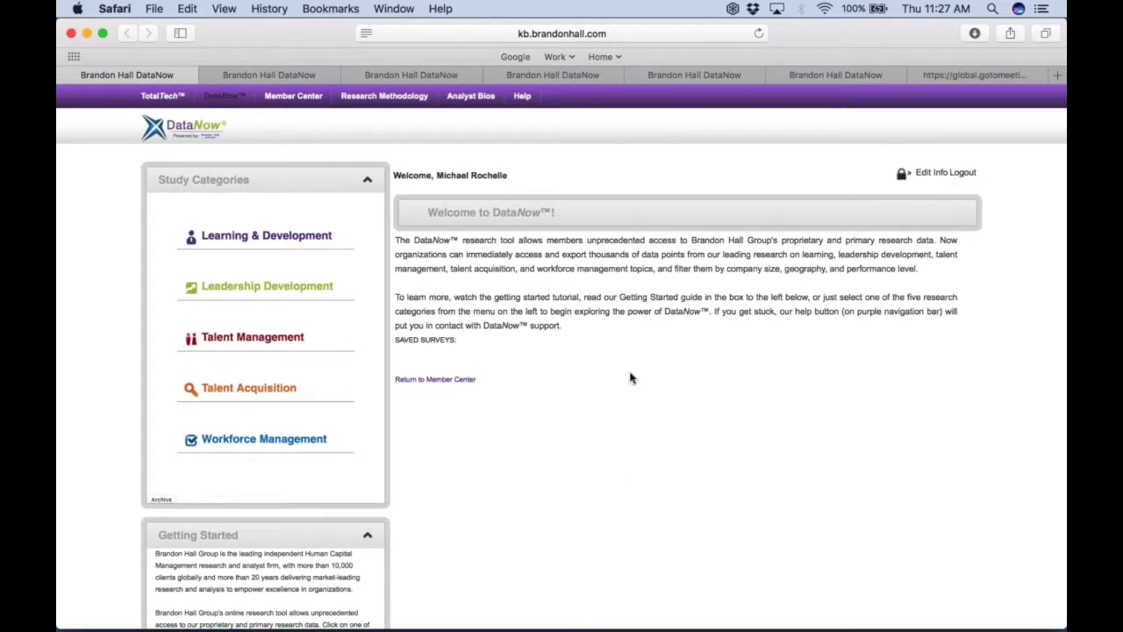
pyautogui.click(277, 236)
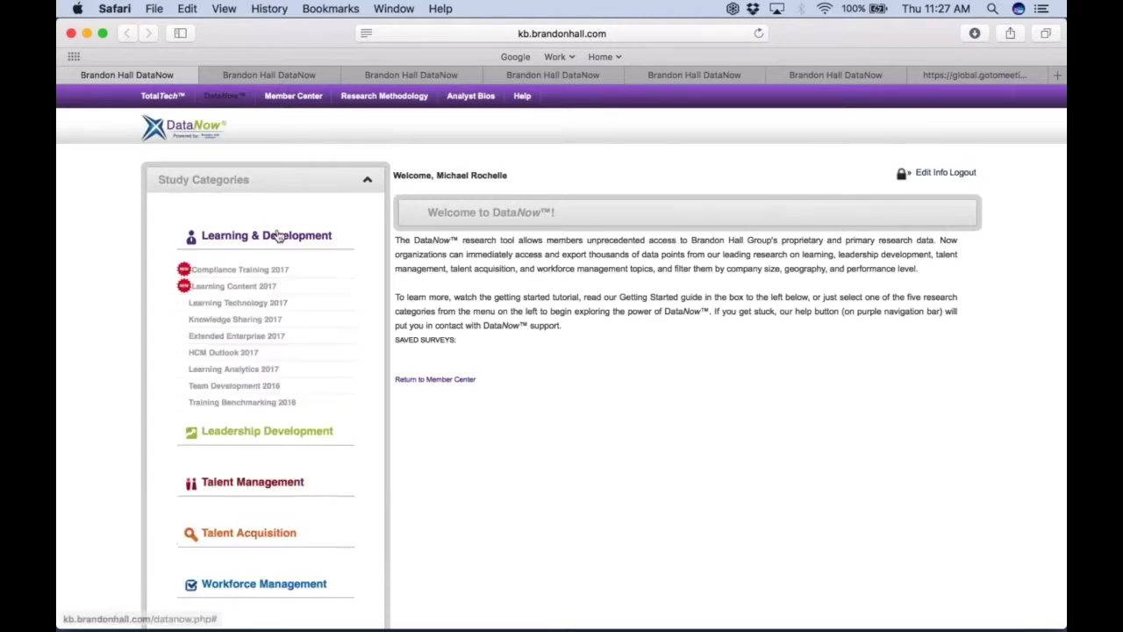
pyautogui.click(268, 270)
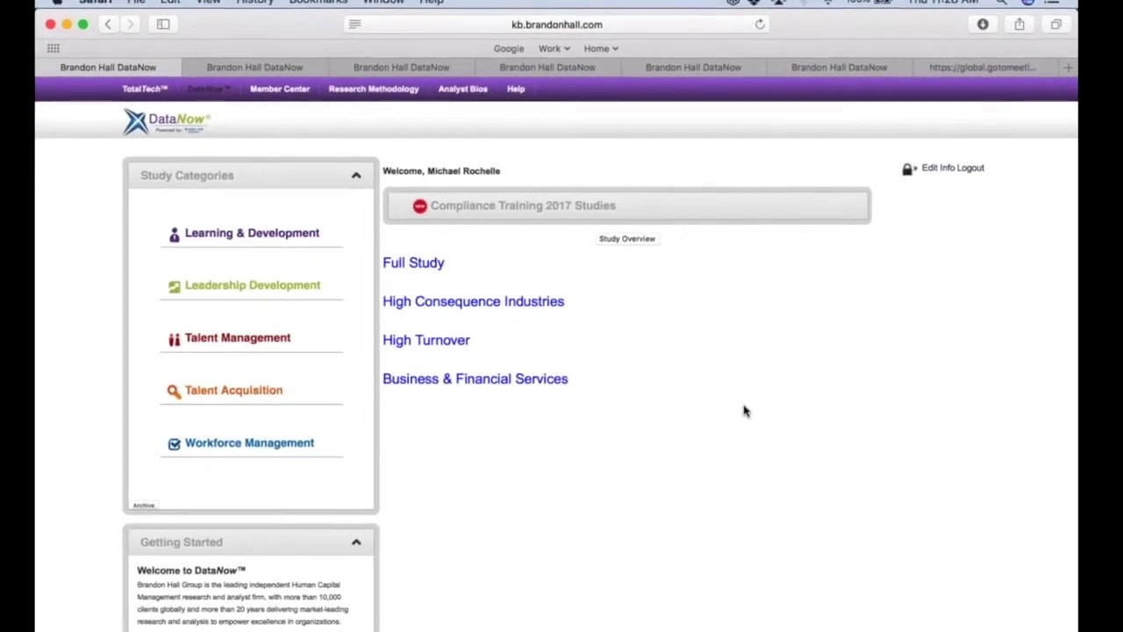
# - Show the Study Overview description for Compliance Training 2017
pyautogui.click(628, 240)
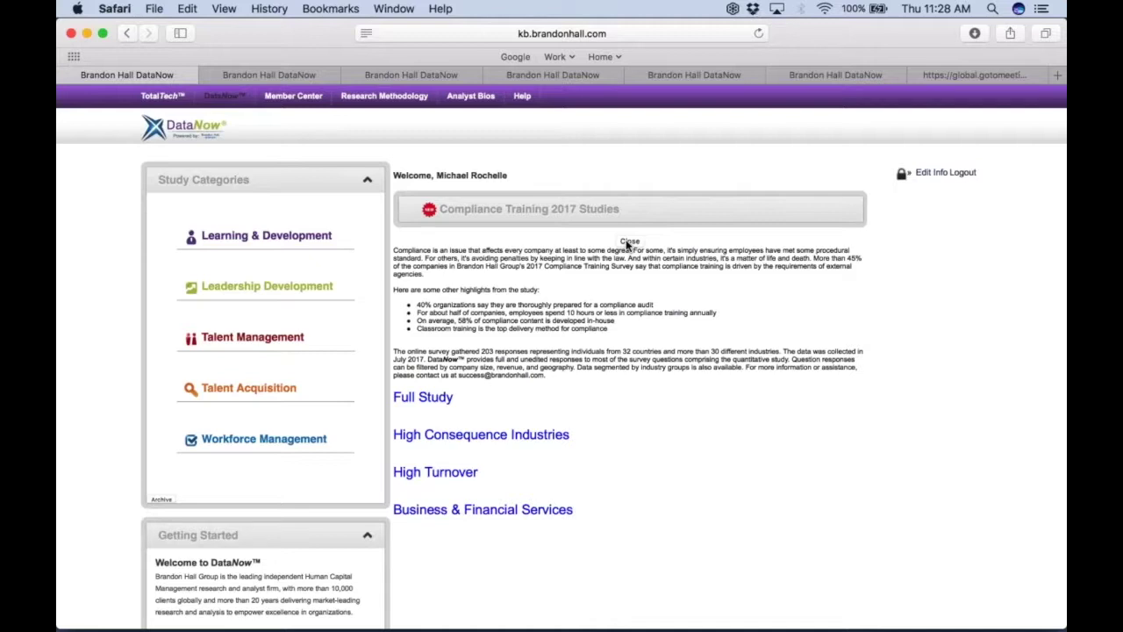
# - Close the Compliance Training 2017 overview so only the Full Study and three segment reports remain
pyautogui.click(628, 241)
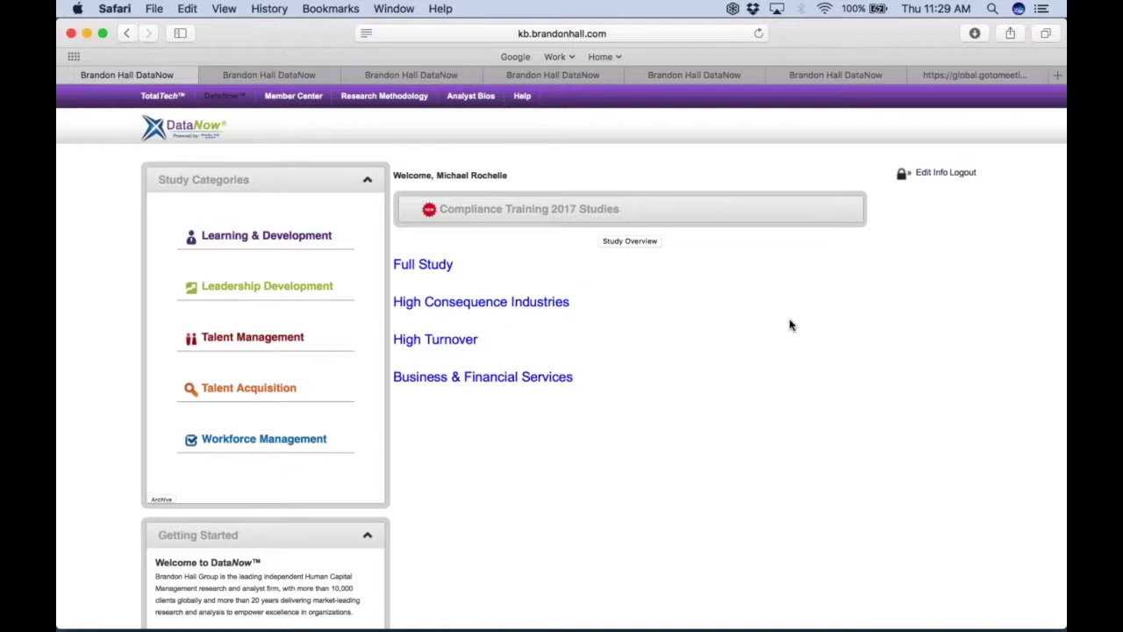
# - Go to HCM Technology 2017 and show the chart for HR budget share spent on HCM technology
pyautogui.click(289, 73)
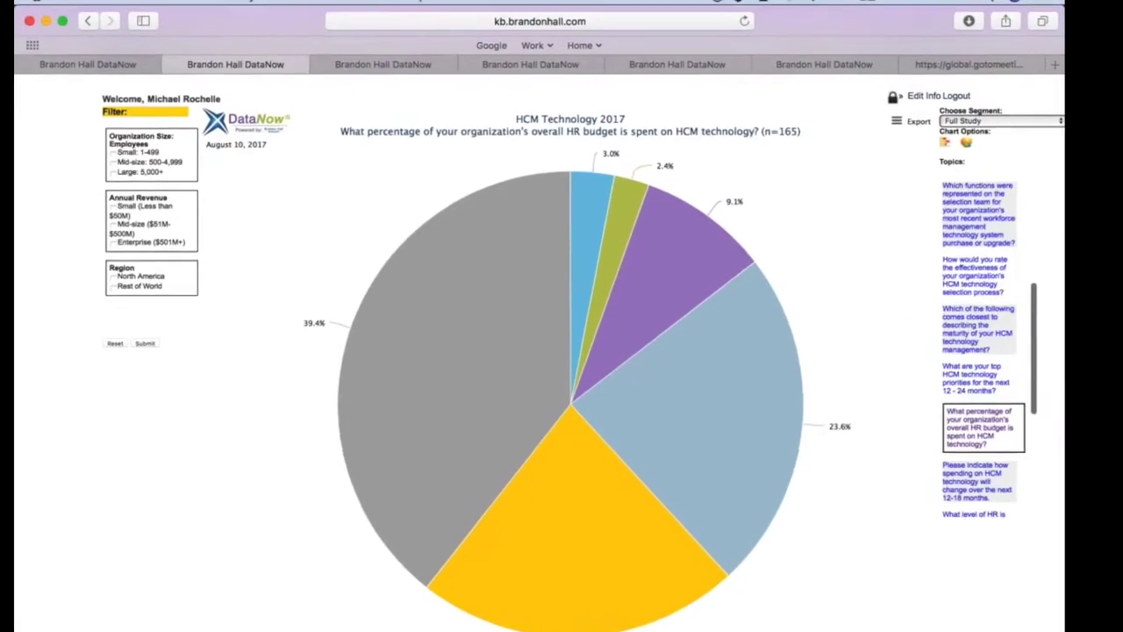
pyautogui.scroll(-5, 961, 351)
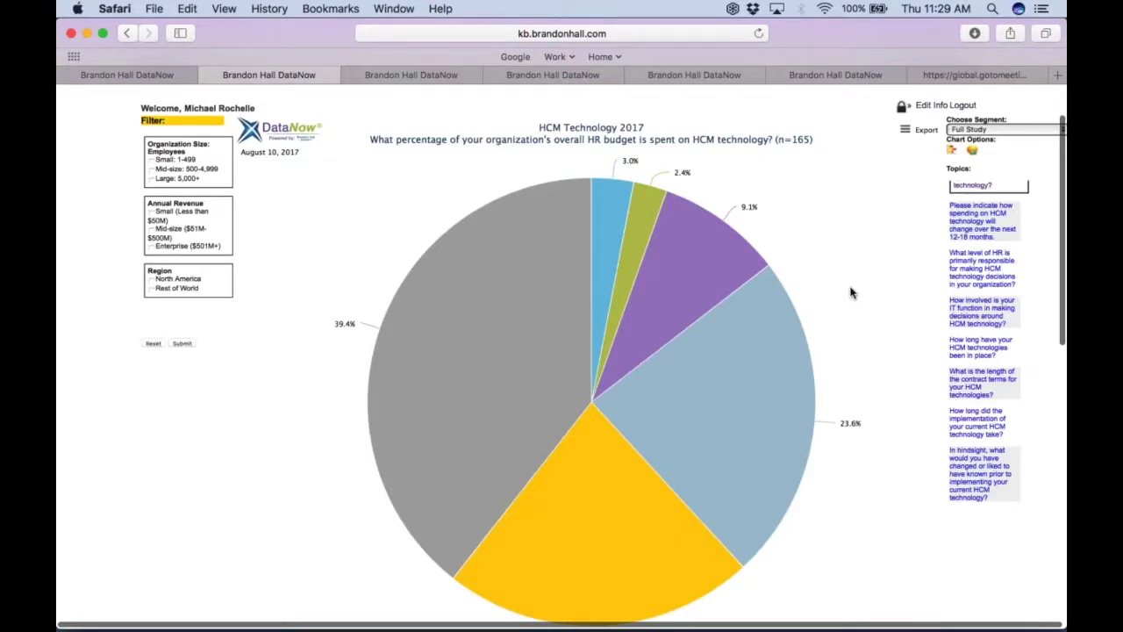
pyautogui.scroll(3, 983, 185)
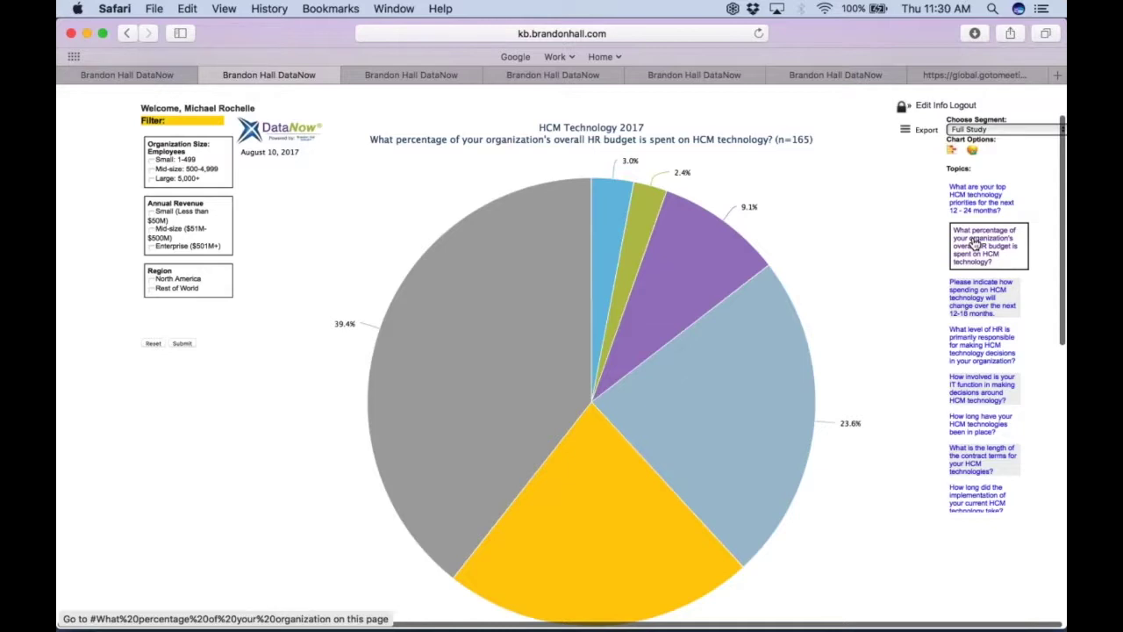
pyautogui.click(974, 242)
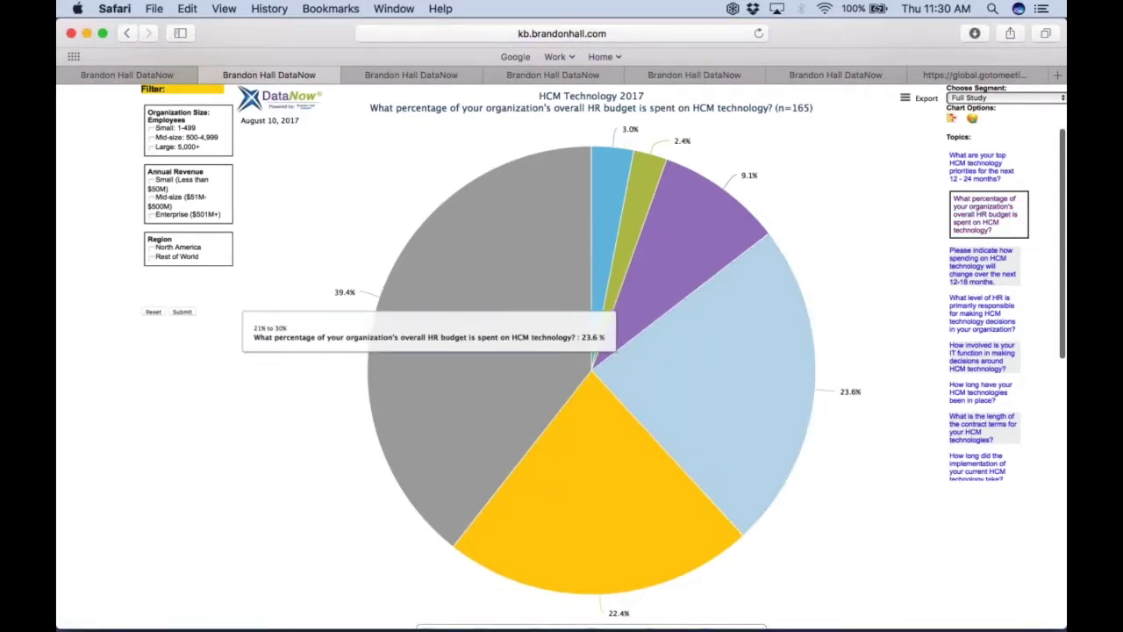
pyautogui.scroll(1, 846, 283)
pyautogui.scroll(2, 847, 281)
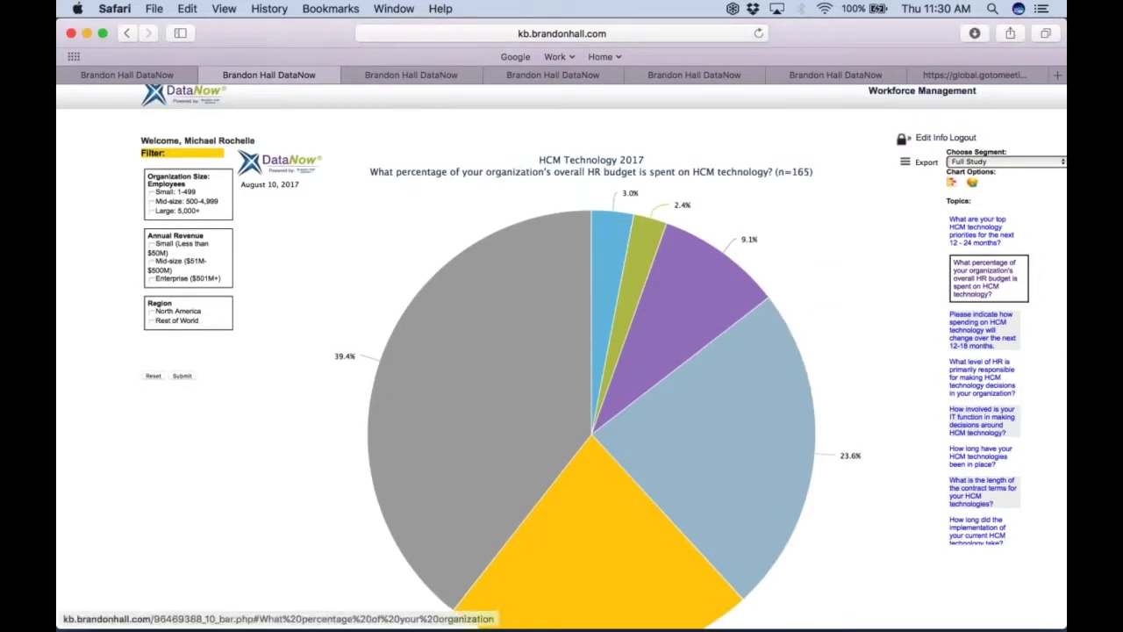
pyautogui.click(952, 183)
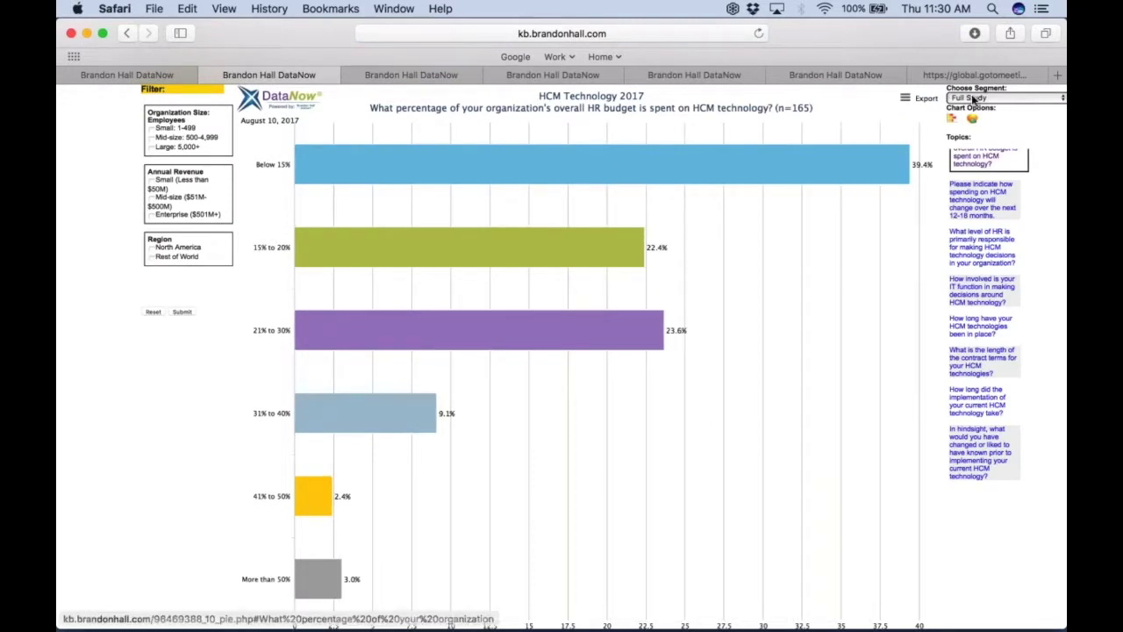
pyautogui.click(974, 120)
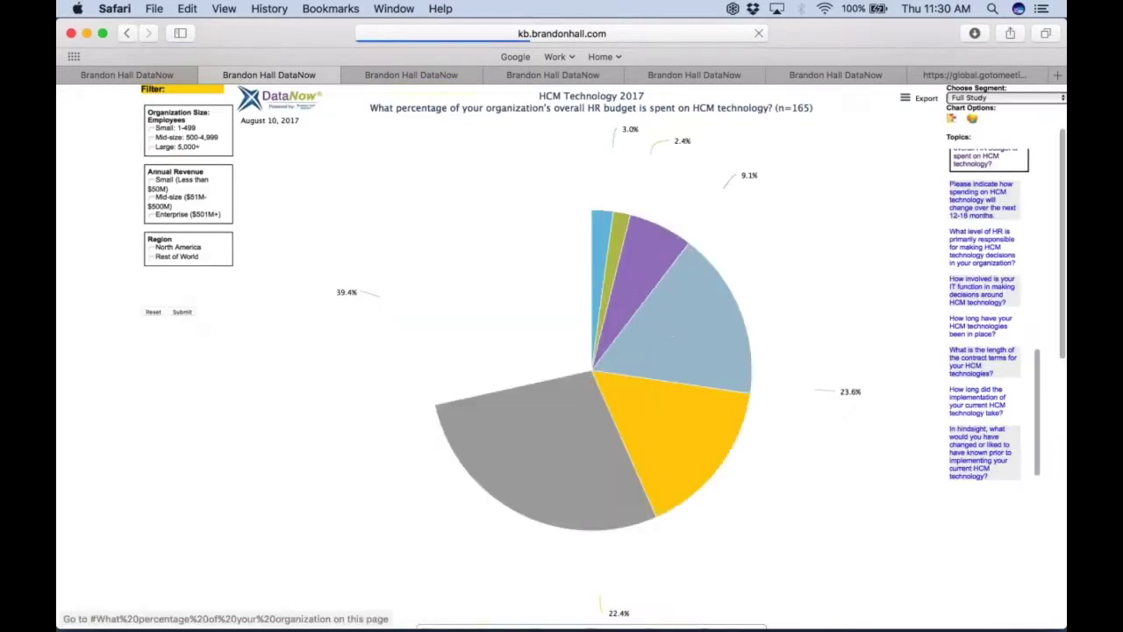
pyautogui.scroll(-3, 812, 310)
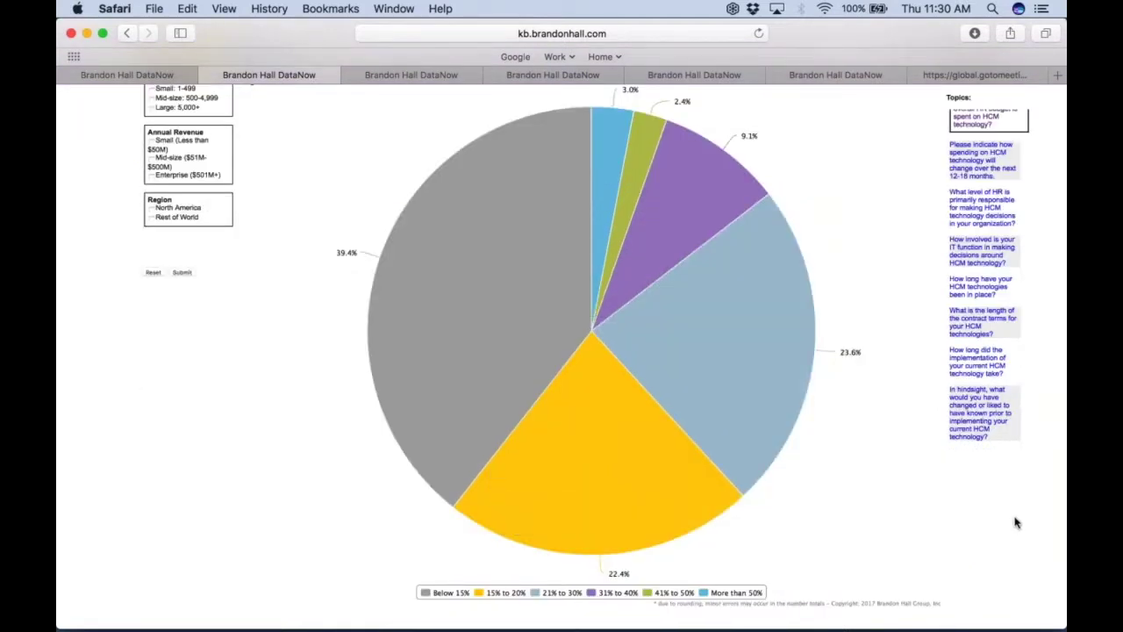
pyautogui.scroll(2, 1015, 523)
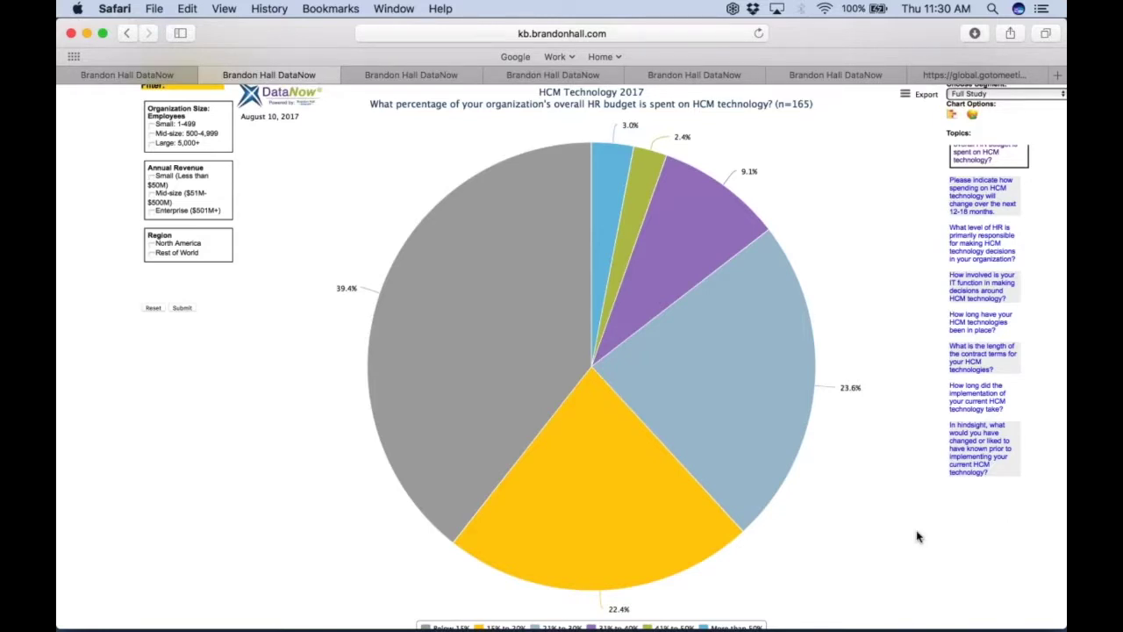
pyautogui.scroll(-2, 917, 537)
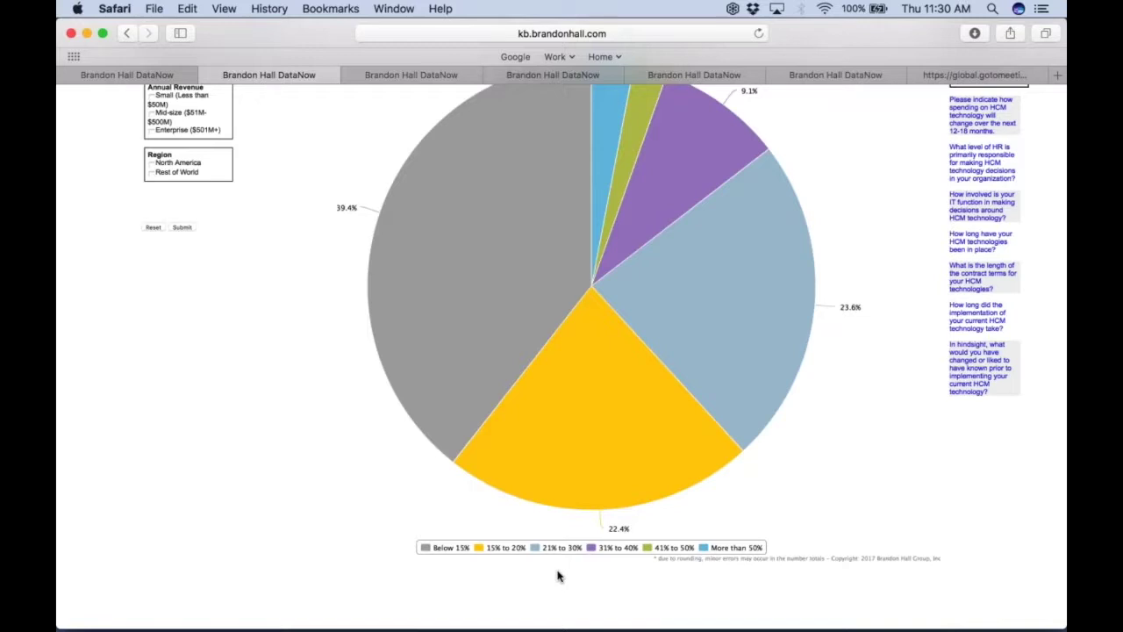
pyautogui.scroll(3, 804, 501)
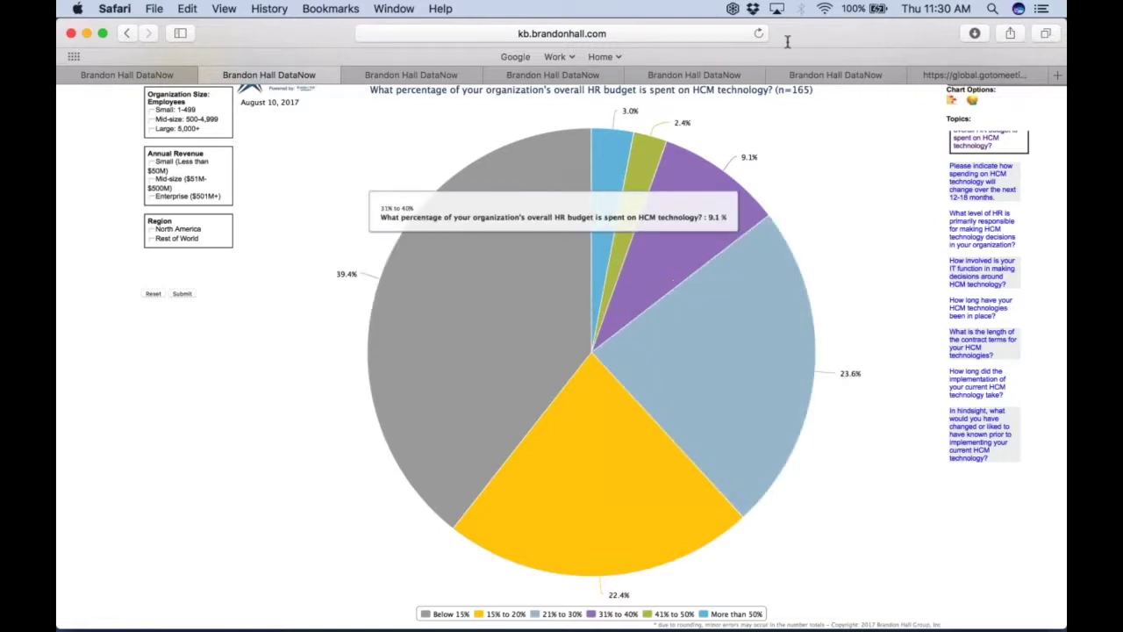
pyautogui.scroll(2, 812, 129)
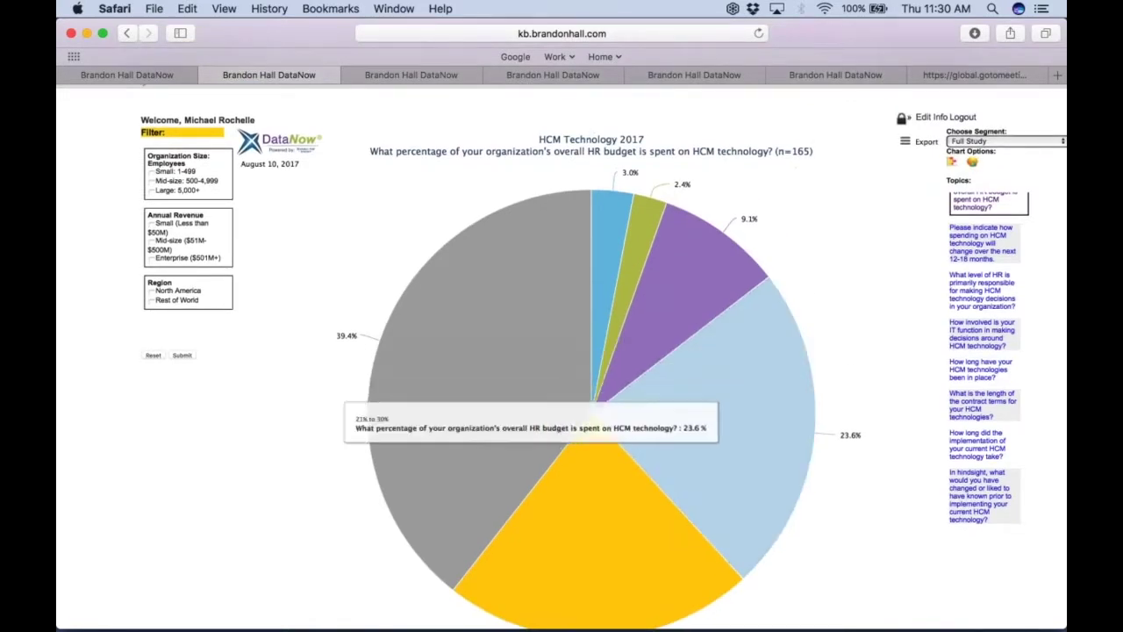
pyautogui.moveTo(579, 491)
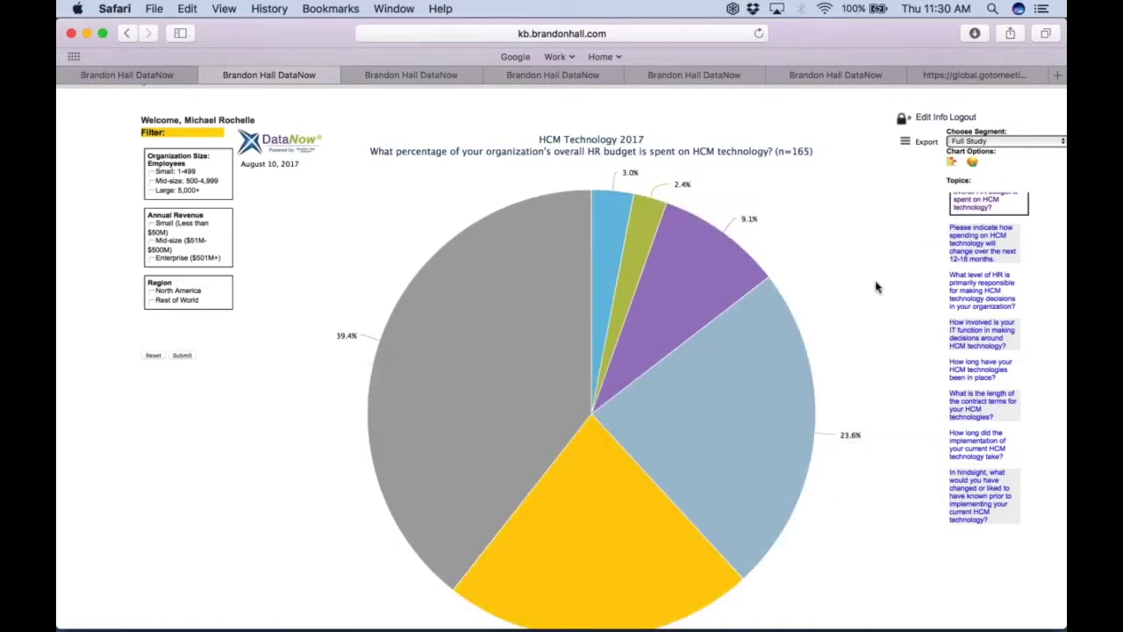
pyautogui.scroll(-1, 876, 286)
# - Turn off 21% to 30%, 15% to 20% and Below 15% in the legend, leaving 31–40% at 9.1%
pyautogui.scroll(-3, 875, 286)
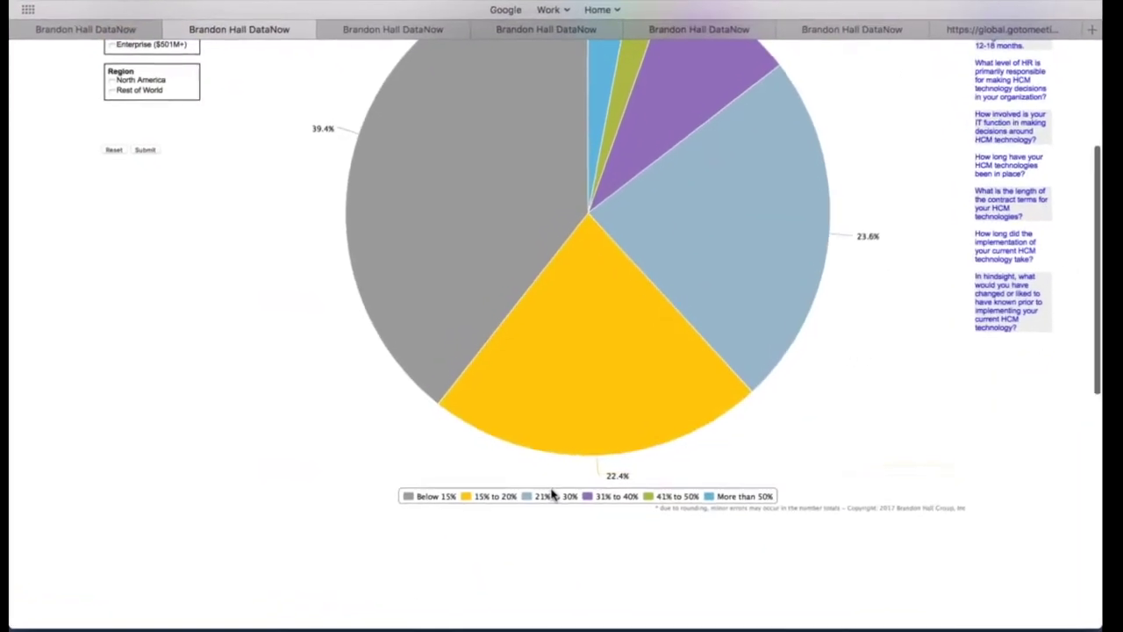
pyautogui.click(549, 492)
pyautogui.click(483, 490)
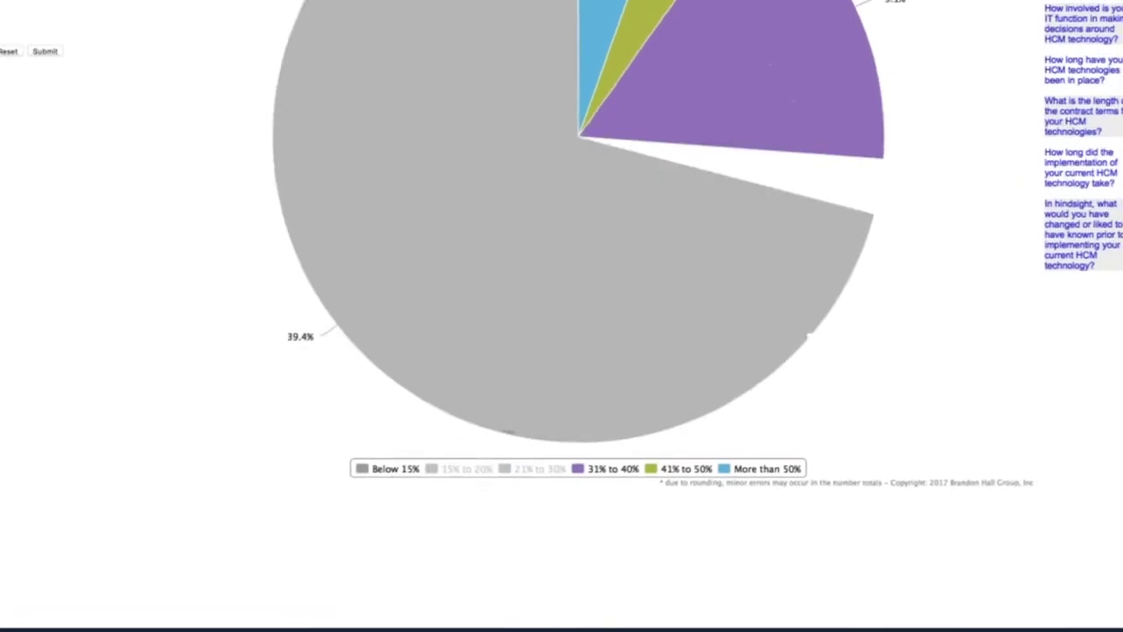
pyautogui.click(427, 493)
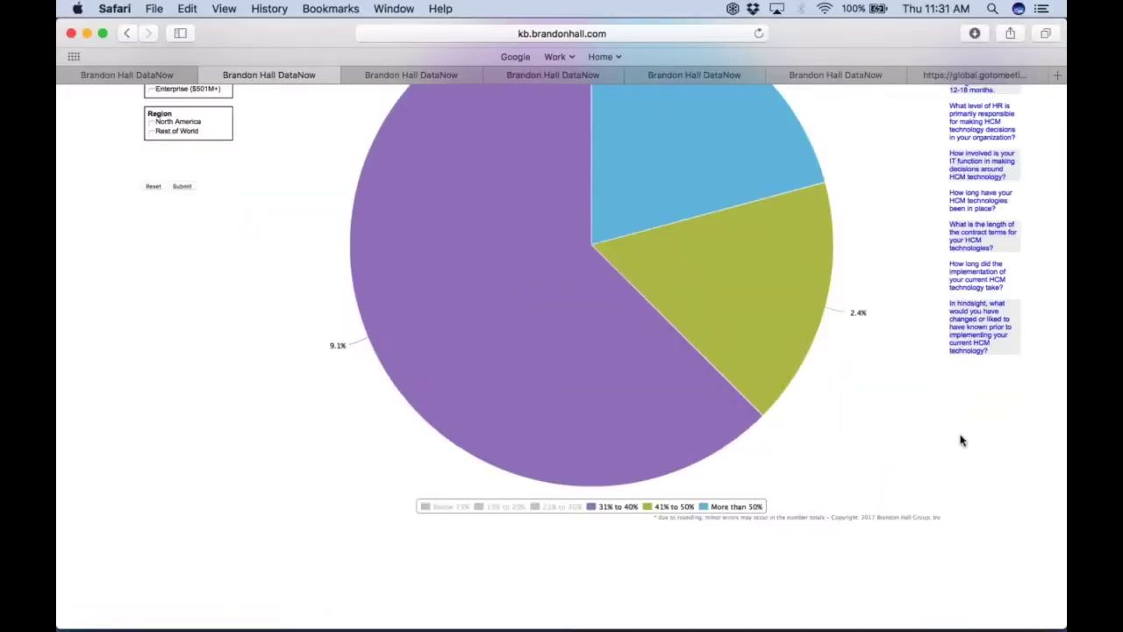
pyautogui.scroll(2, 961, 440)
pyautogui.scroll(1, 876, 488)
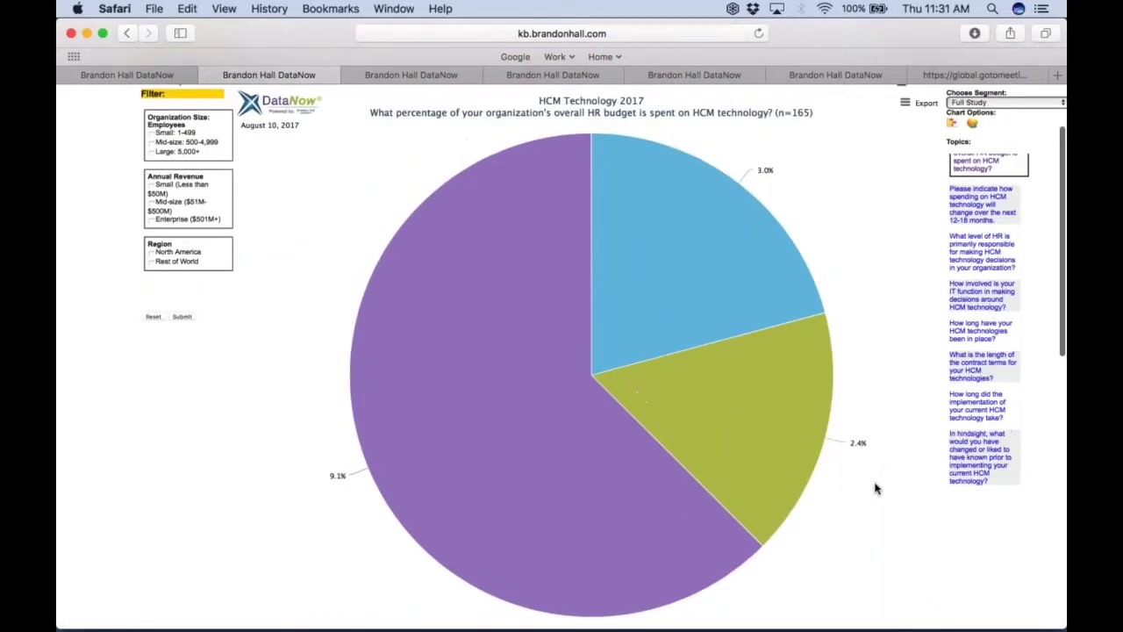
pyautogui.scroll(-2, 876, 488)
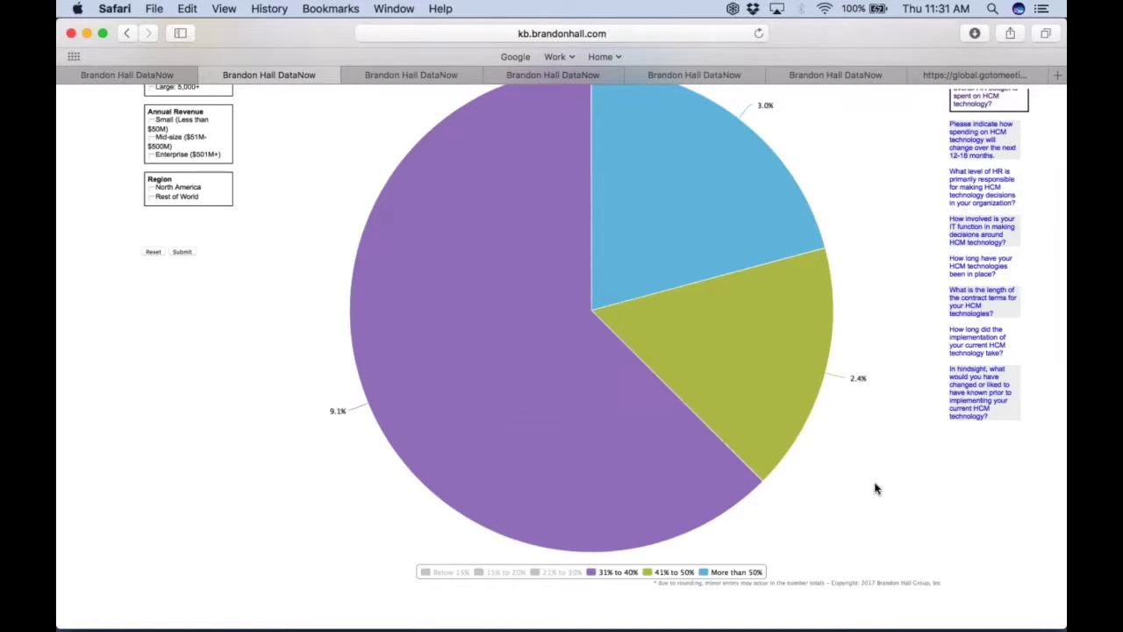
pyautogui.scroll(1, 876, 489)
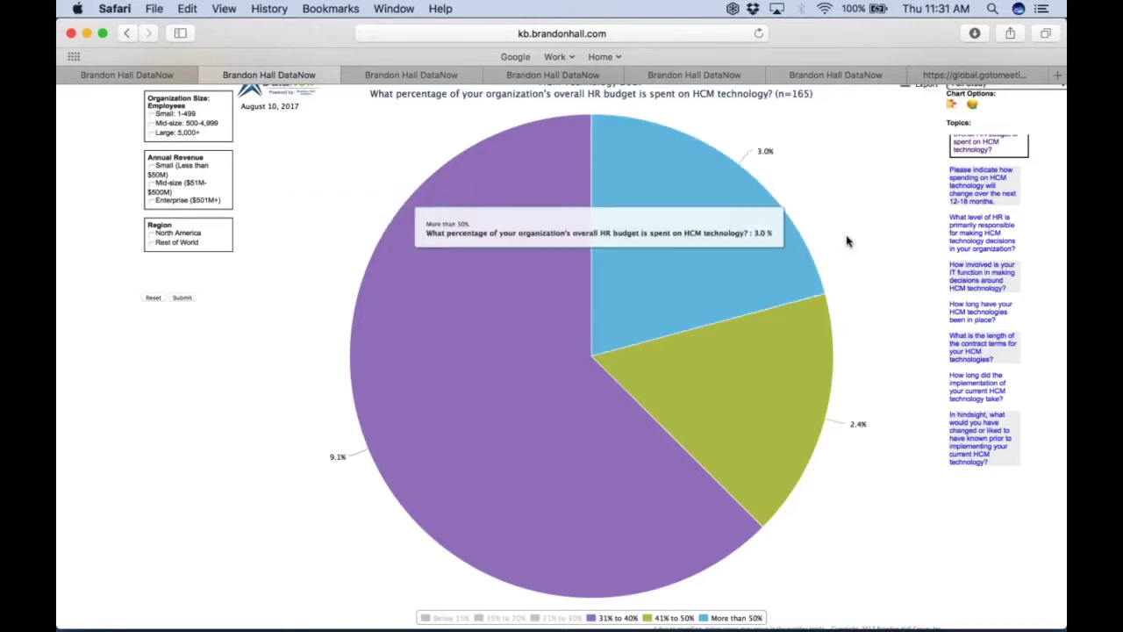
pyautogui.scroll(2, 874, 257)
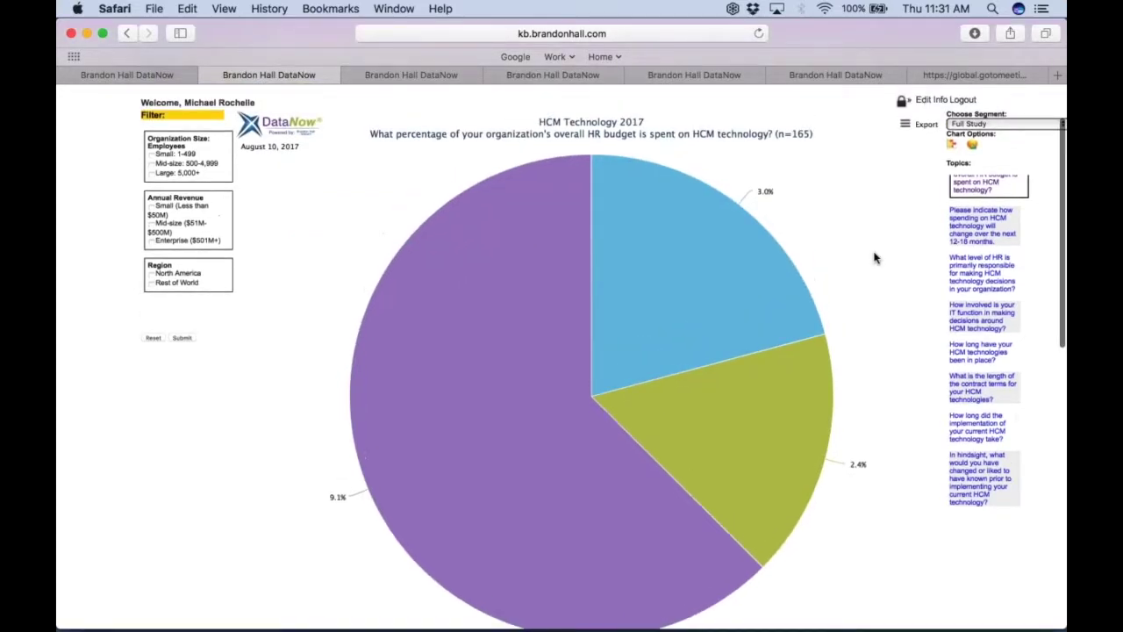
pyautogui.scroll(-1, 874, 257)
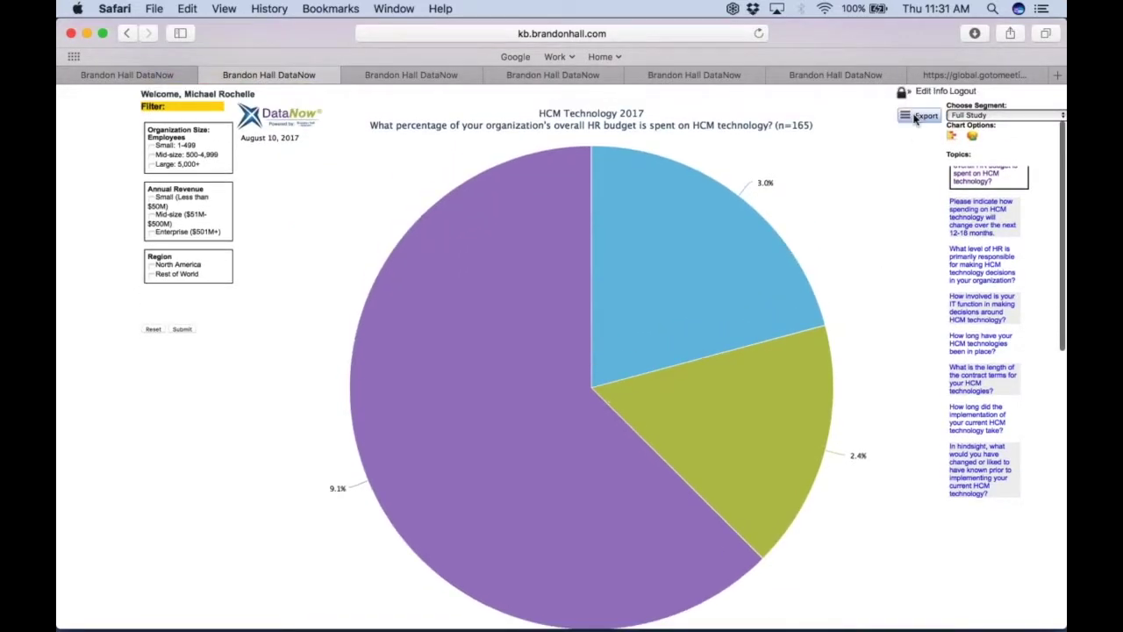
pyautogui.click(918, 116)
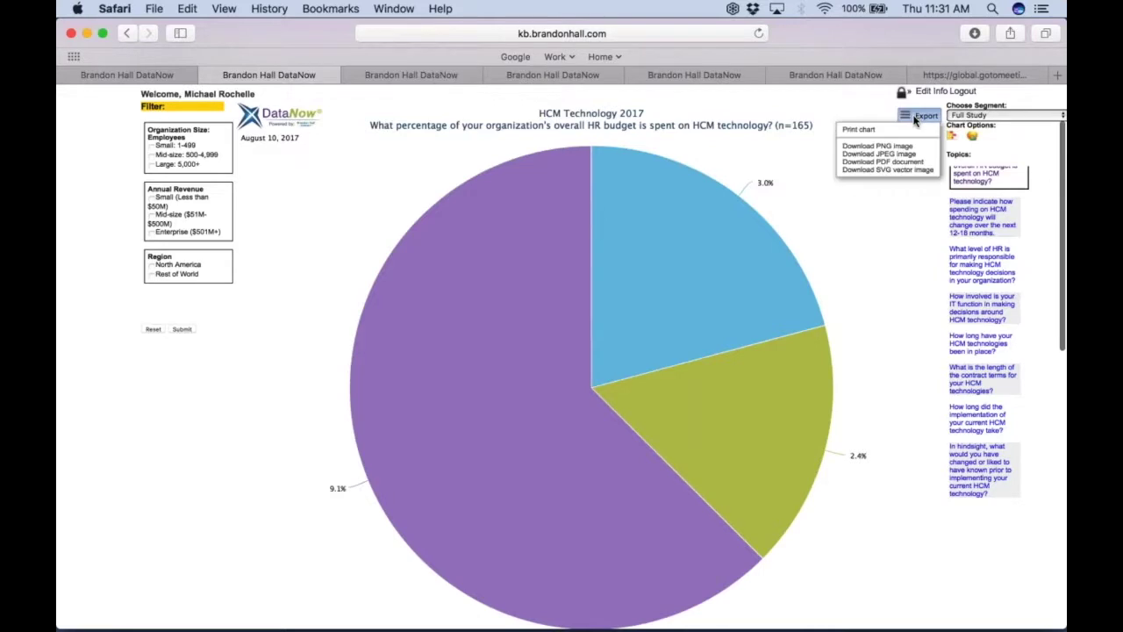
# - Download the filtered pie chart as chart.jpeg and view it in Preview
pyautogui.click(890, 157)
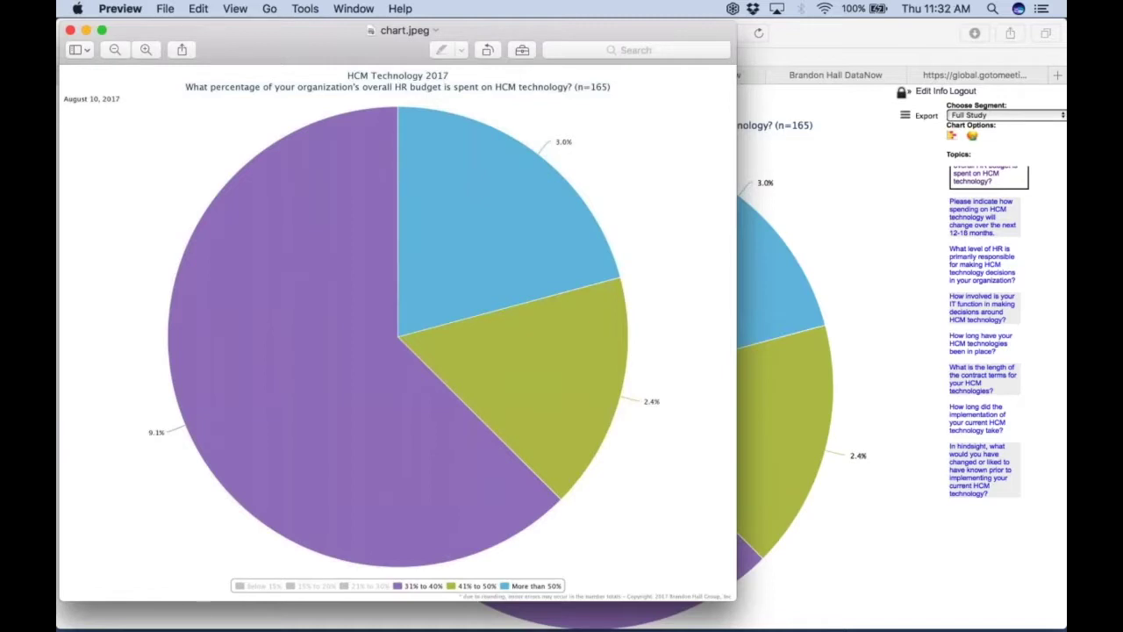
# - Back on the chart, turn Below 15%, 15% to 20% and 21% to 30% back on
pyautogui.click(847, 174)
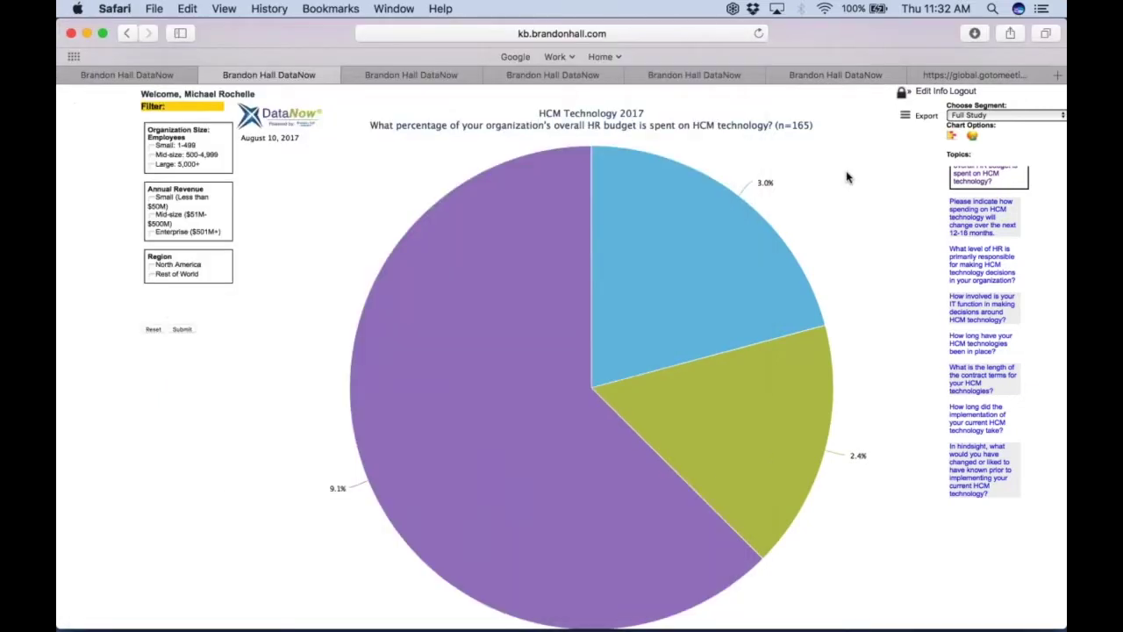
pyautogui.scroll(-3, 875, 381)
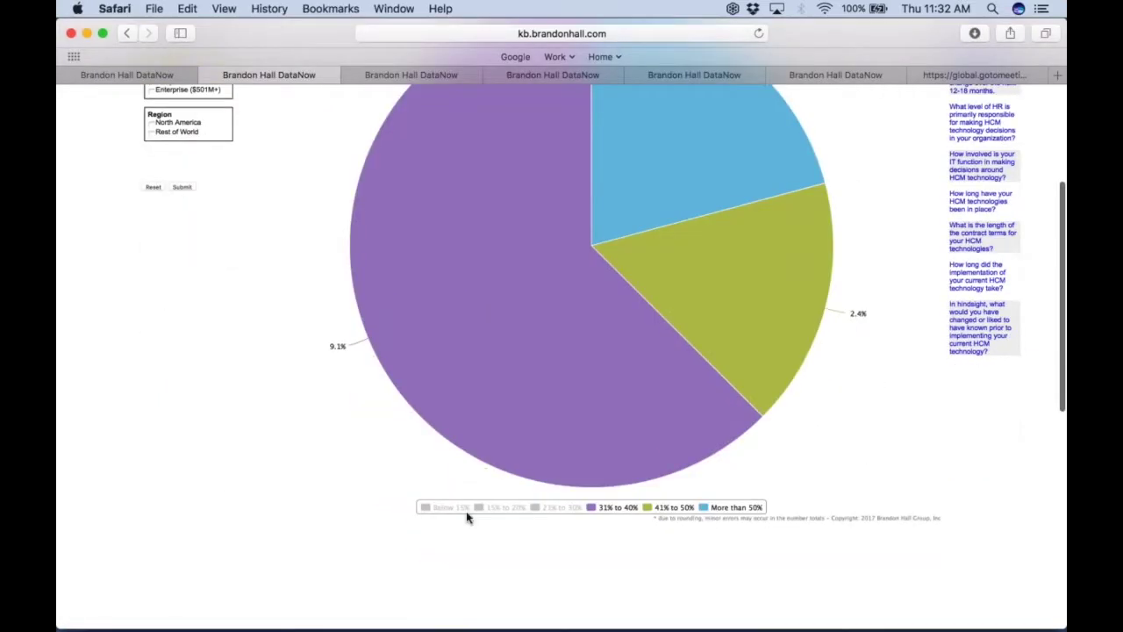
pyautogui.click(450, 508)
pyautogui.click(498, 508)
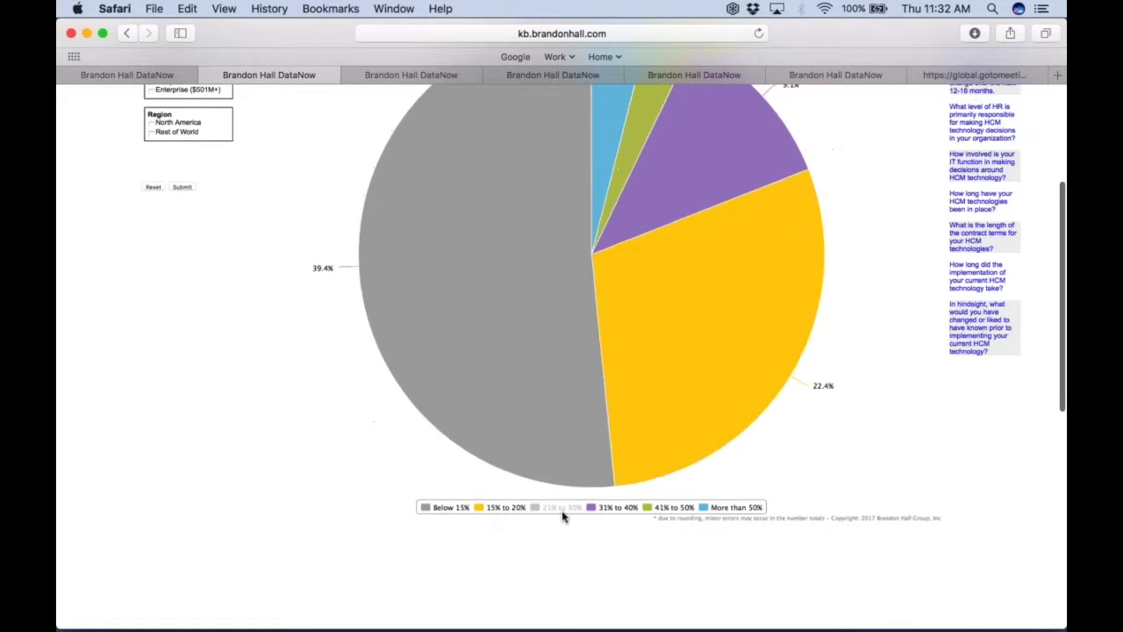
pyautogui.click(566, 509)
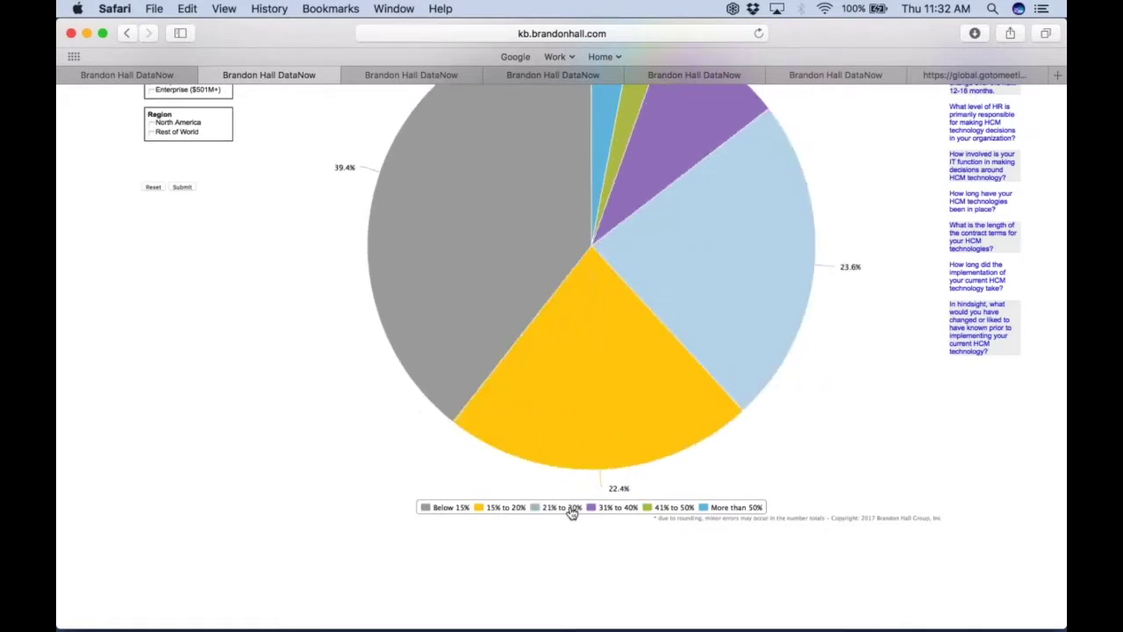
pyautogui.scroll(3, 830, 443)
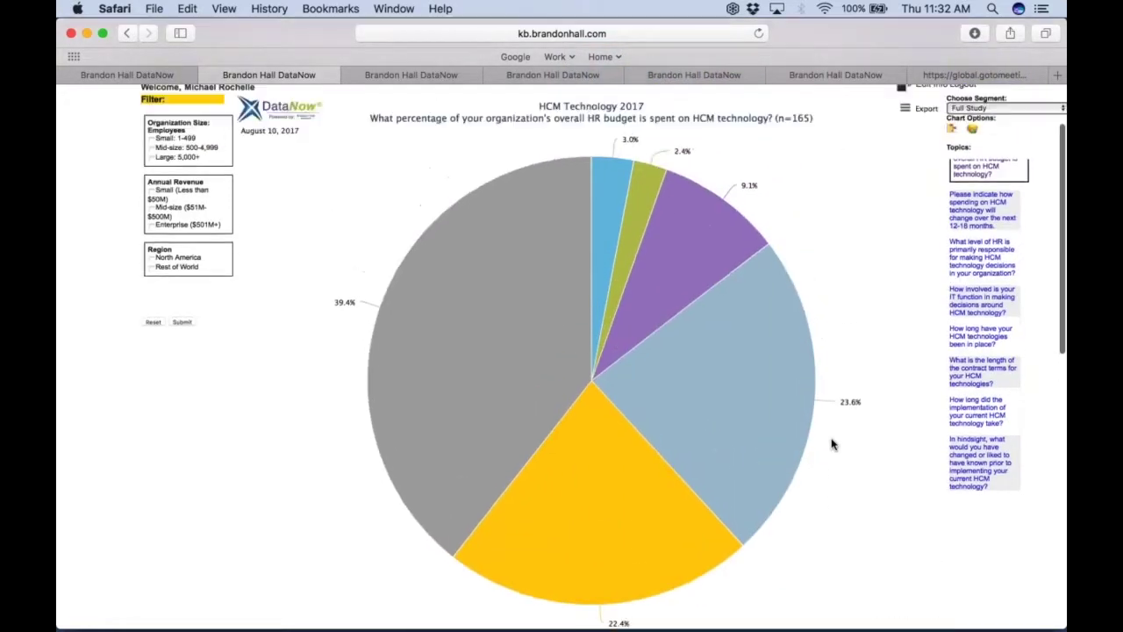
# - Hide the 41% to 50% and More than 50% slices, leaving four bands up to 31–40%
pyautogui.scroll(-2, 832, 444)
pyautogui.click(673, 577)
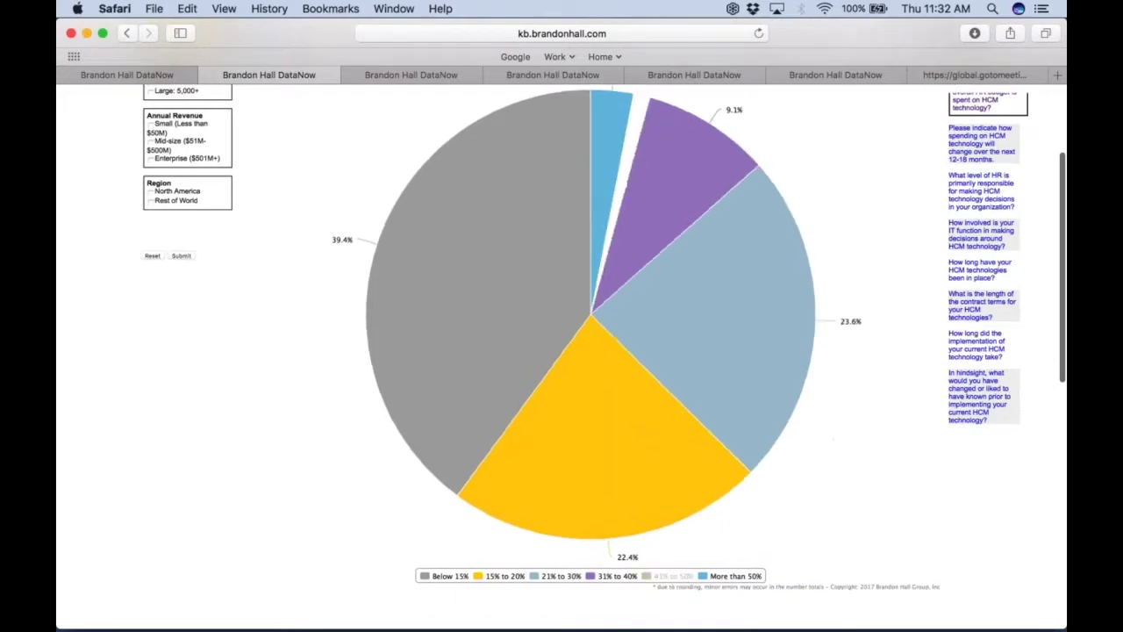
pyautogui.click(724, 576)
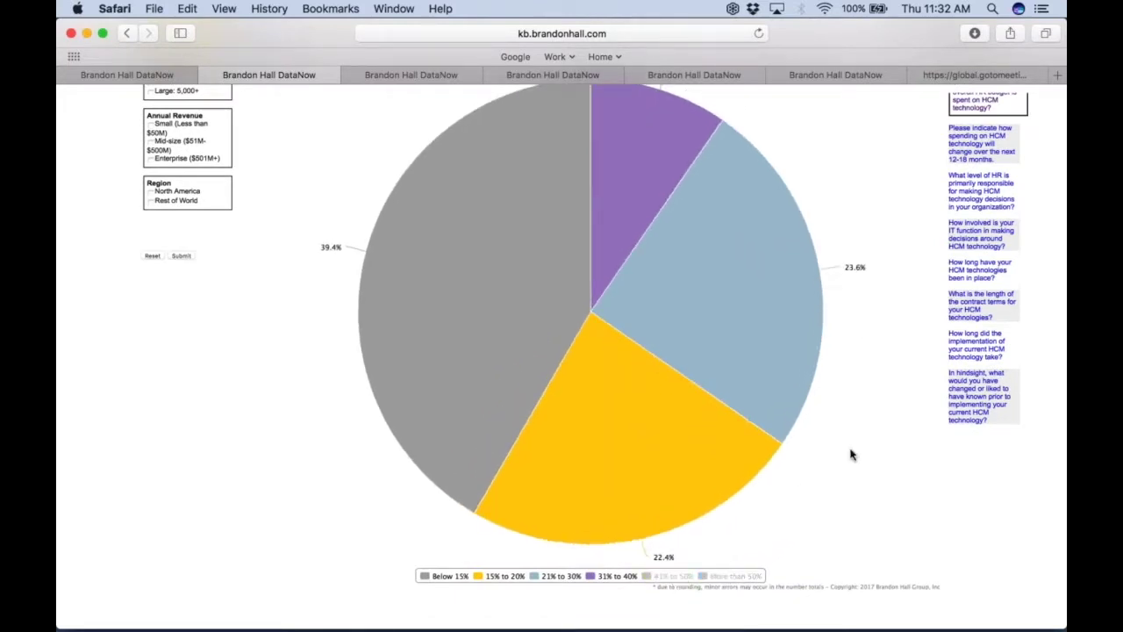
pyautogui.scroll(2, 853, 454)
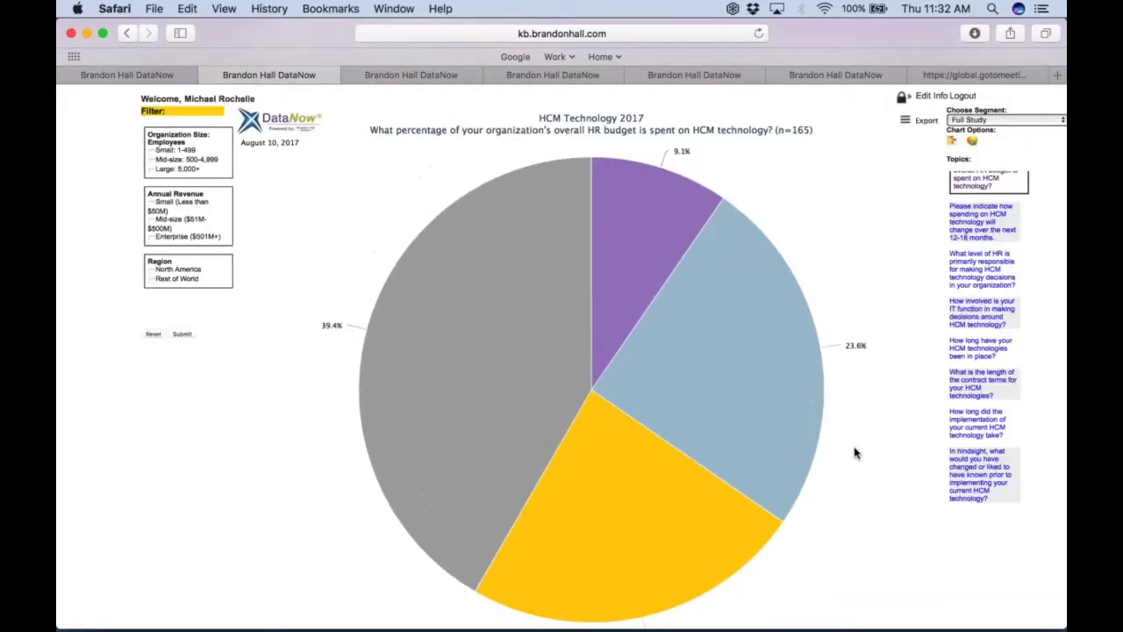
pyautogui.scroll(-4, 856, 453)
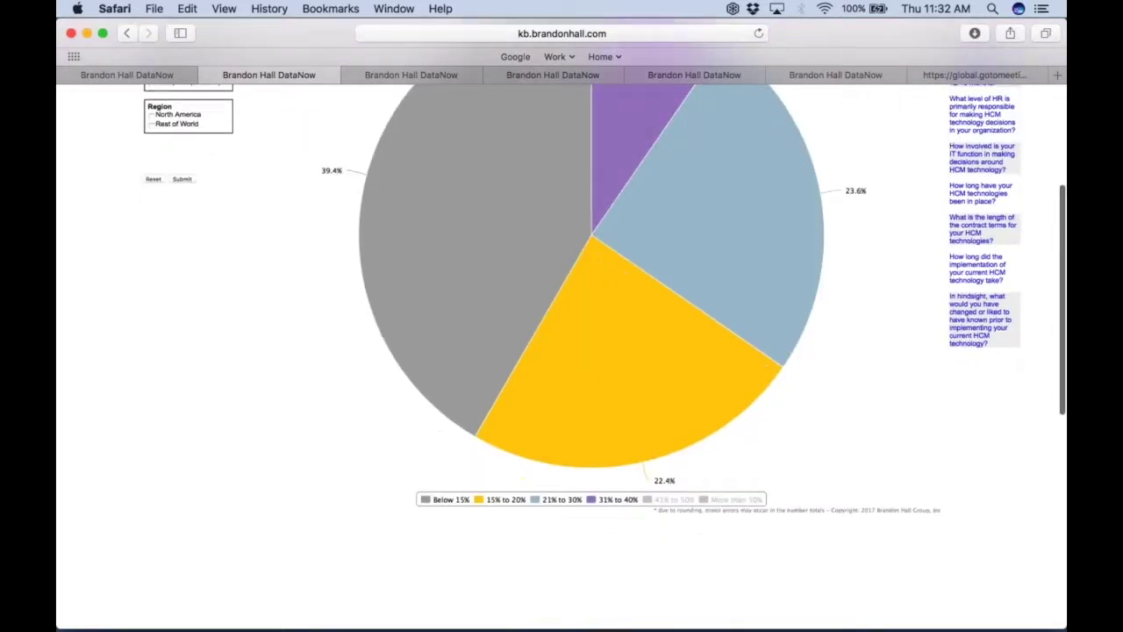
pyautogui.scroll(3, 819, 418)
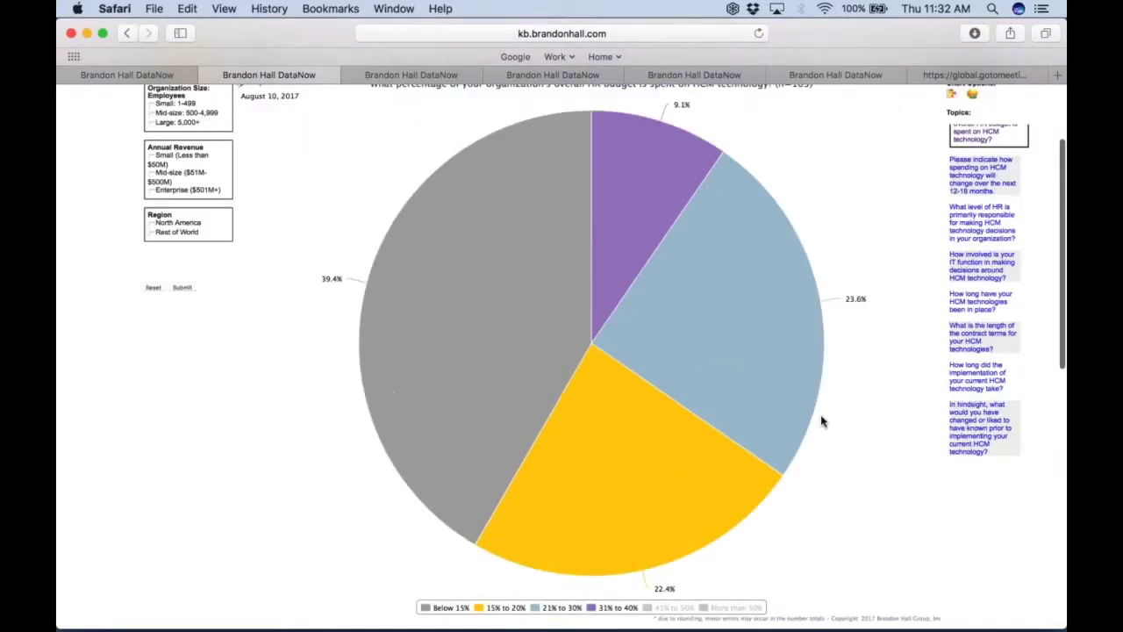
pyautogui.moveTo(603, 167)
pyautogui.moveTo(741, 325)
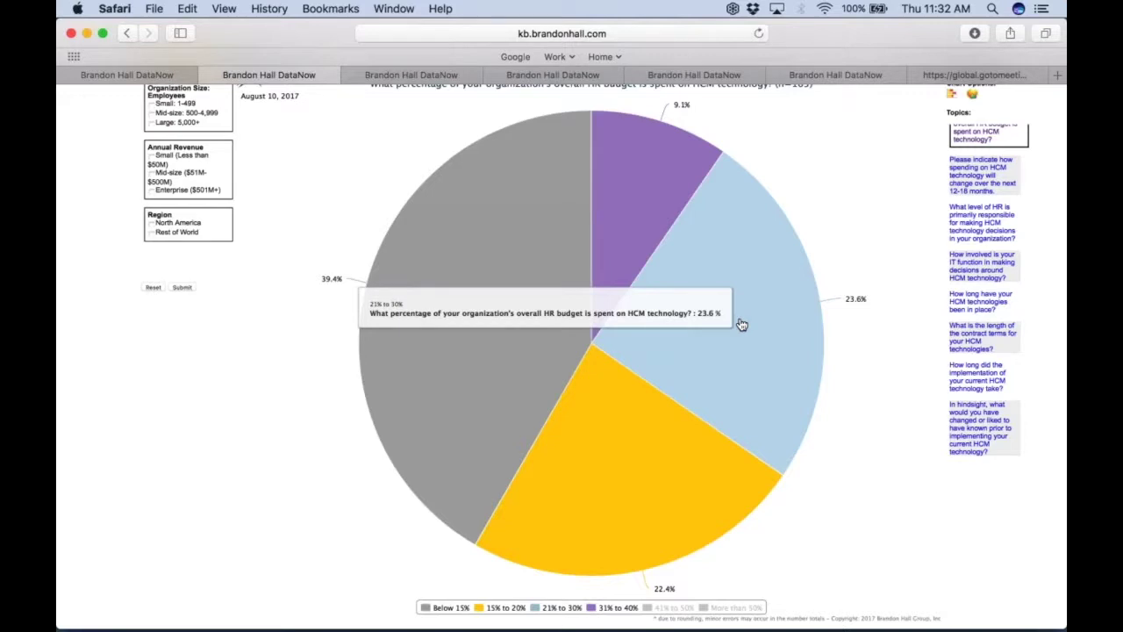
pyautogui.moveTo(443, 320)
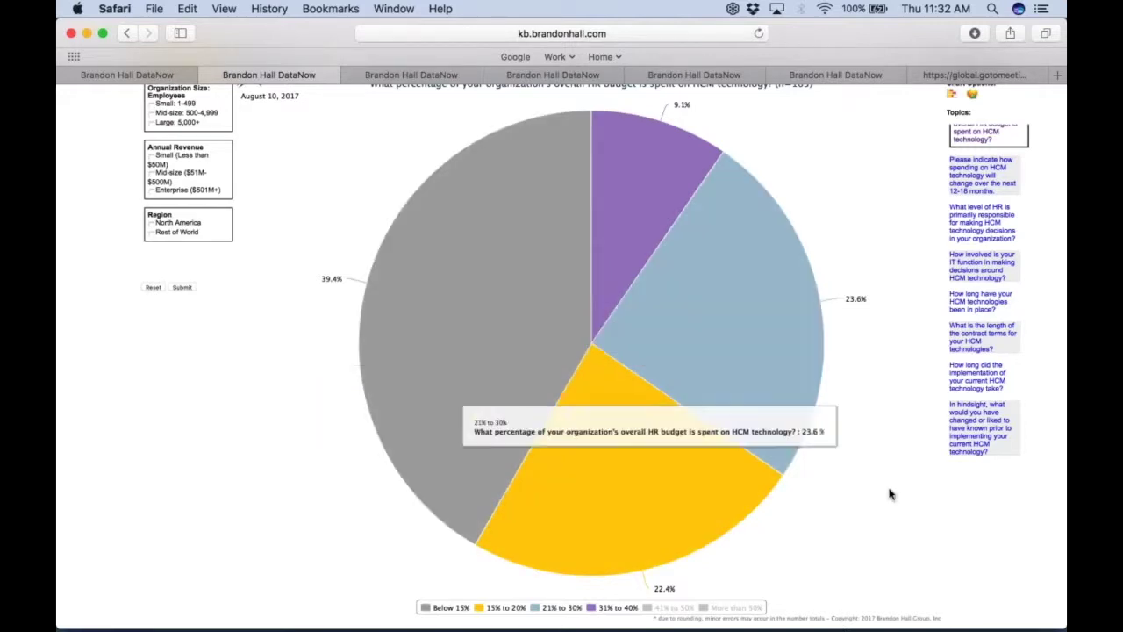
pyautogui.scroll(2, 889, 494)
# - Export the four-band pie as chart-2.jpeg, set its Preview window aside, and return to Safari
pyautogui.click(913, 173)
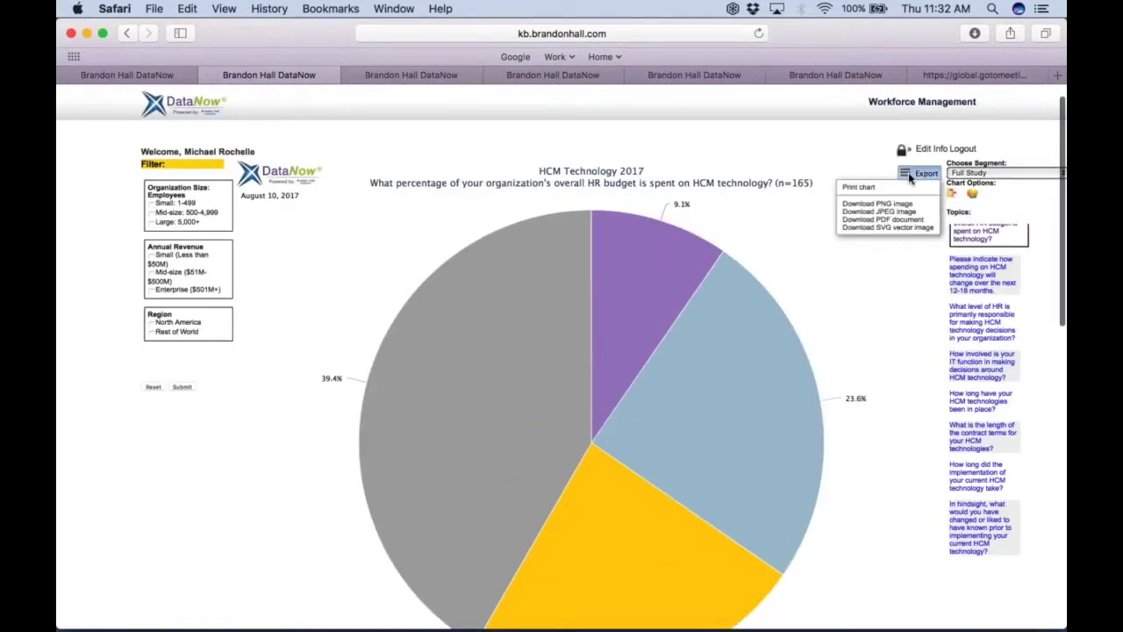
pyautogui.click(886, 211)
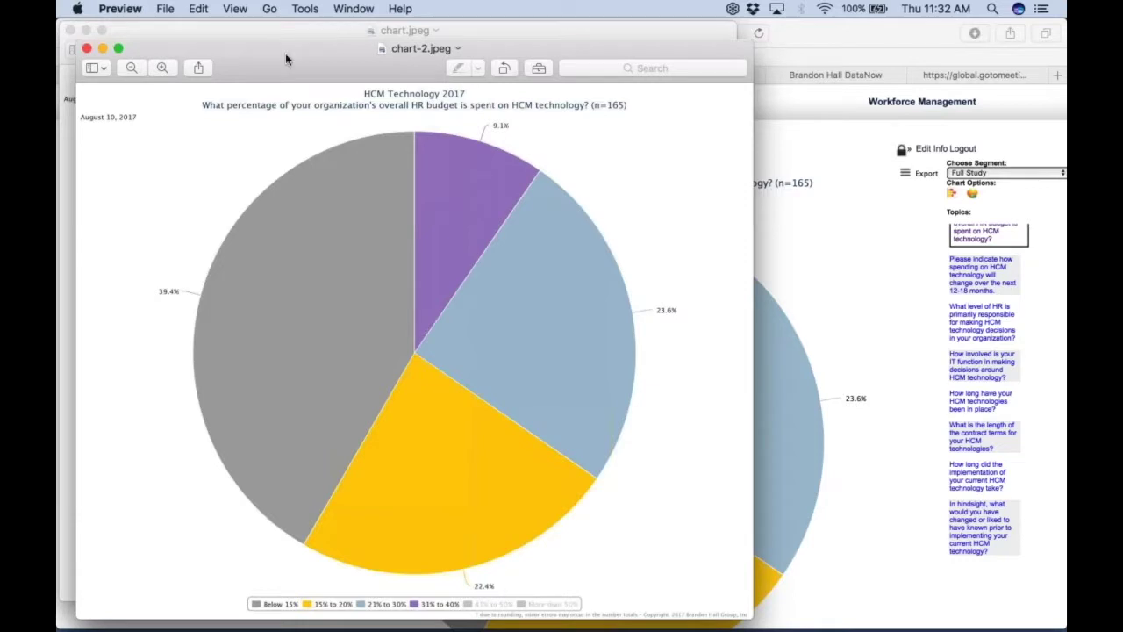
pyautogui.moveTo(285, 53); pyautogui.dragTo(279, 81)
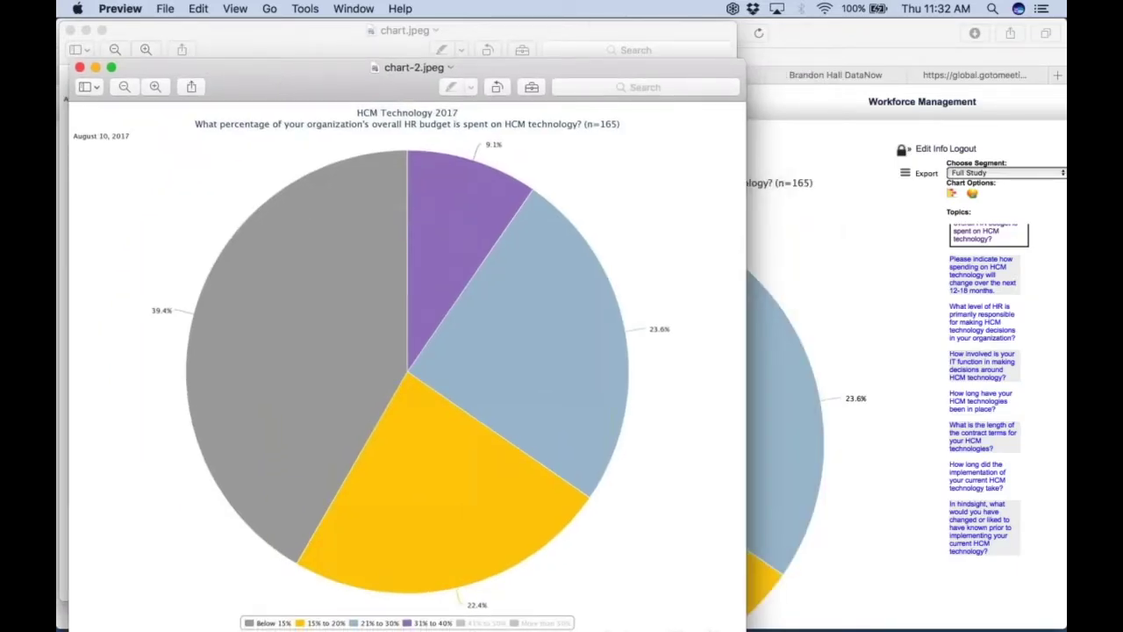
pyautogui.click(853, 271)
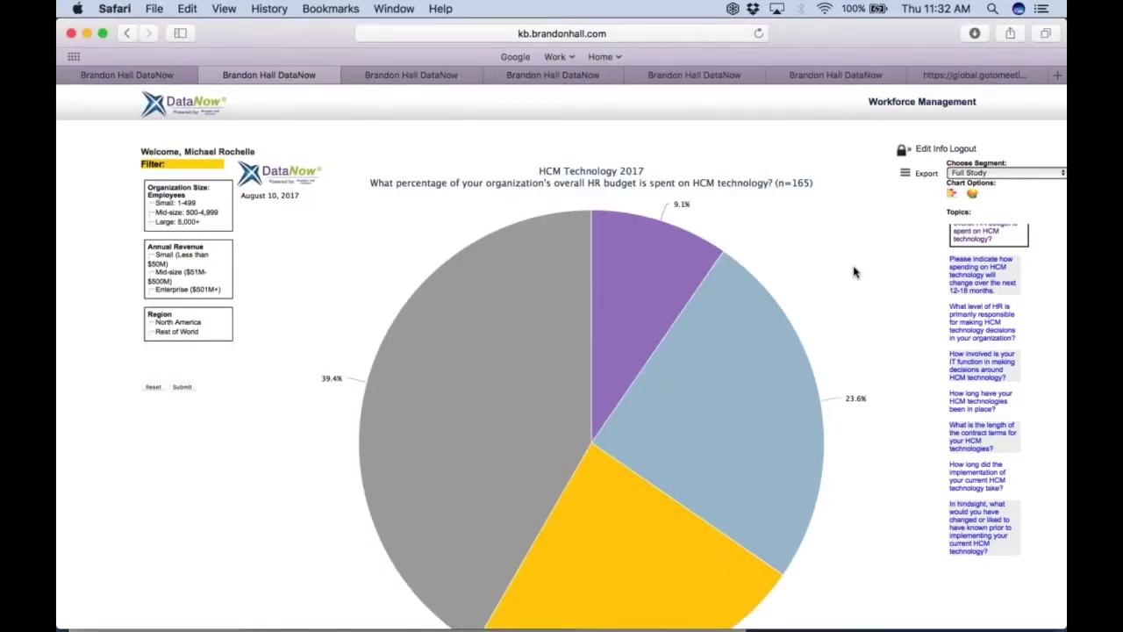
# - Re-enable the greyed 41% to 50% and More than 50% legend entries to restore all six bands
pyautogui.scroll(-2, 853, 271)
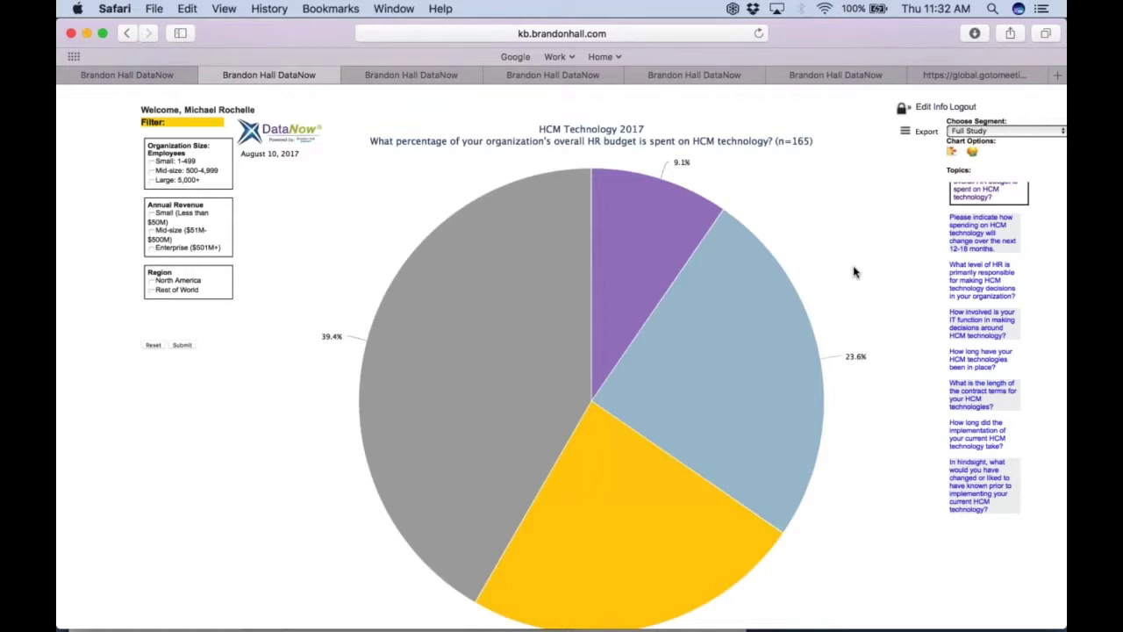
pyautogui.scroll(-4, 853, 271)
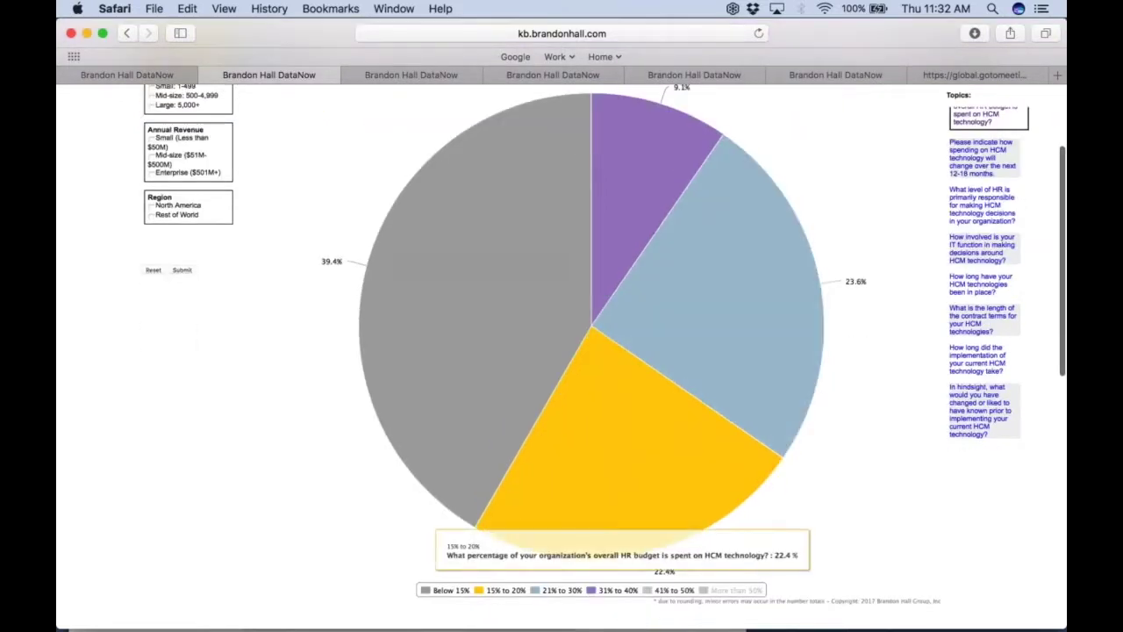
pyautogui.click(674, 591)
pyautogui.click(729, 590)
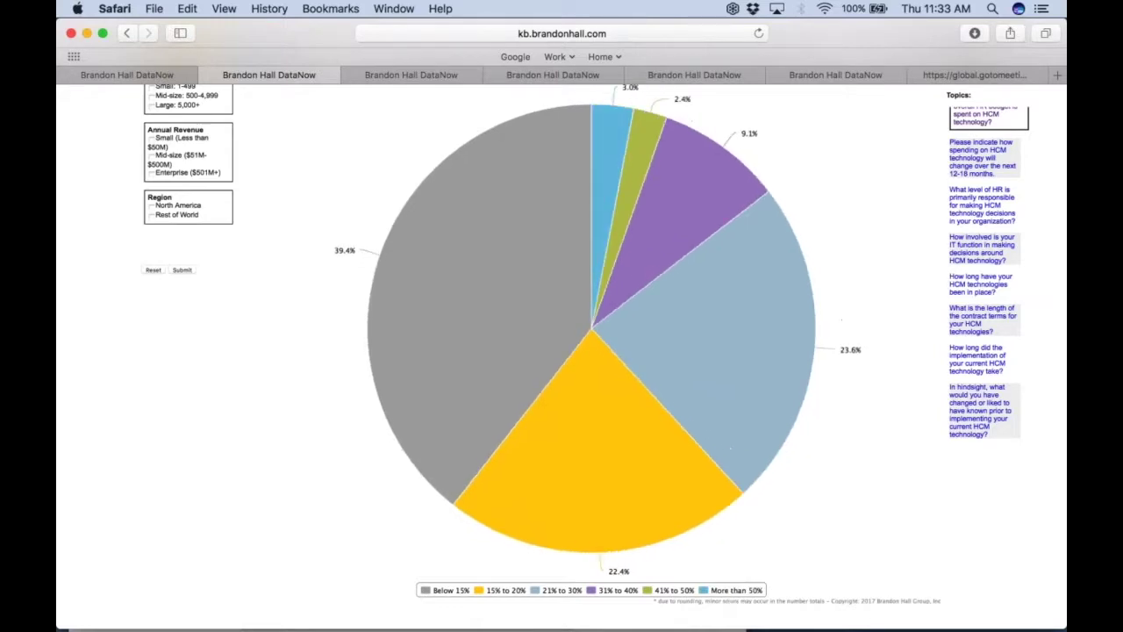
pyautogui.scroll(4, 860, 526)
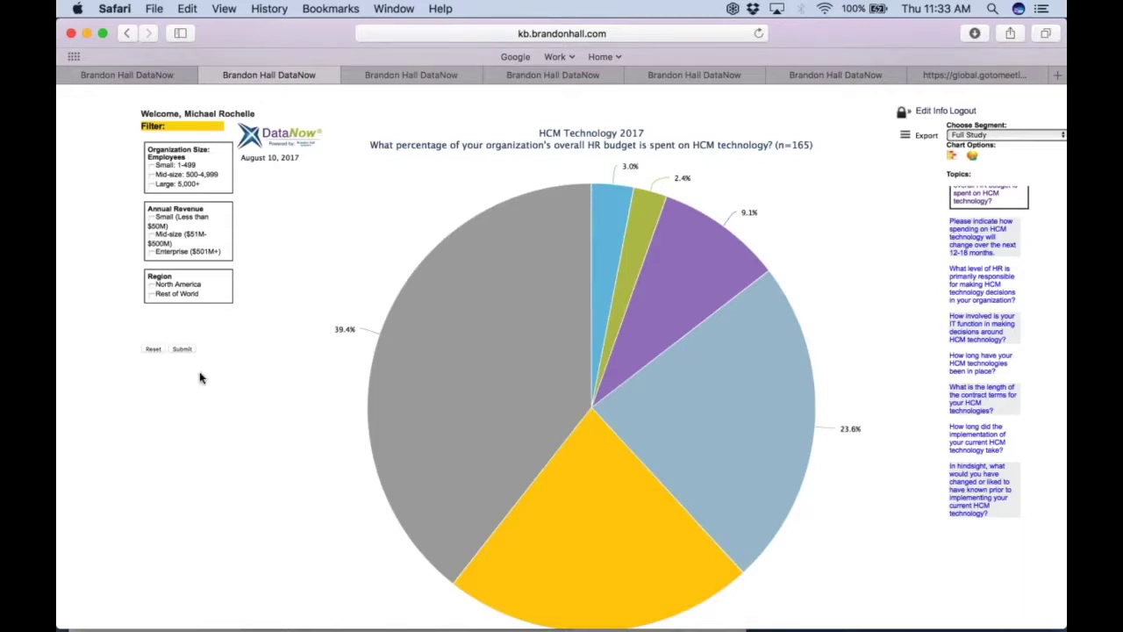
pyautogui.scroll(-2, 200, 378)
pyautogui.scroll(1, 280, 431)
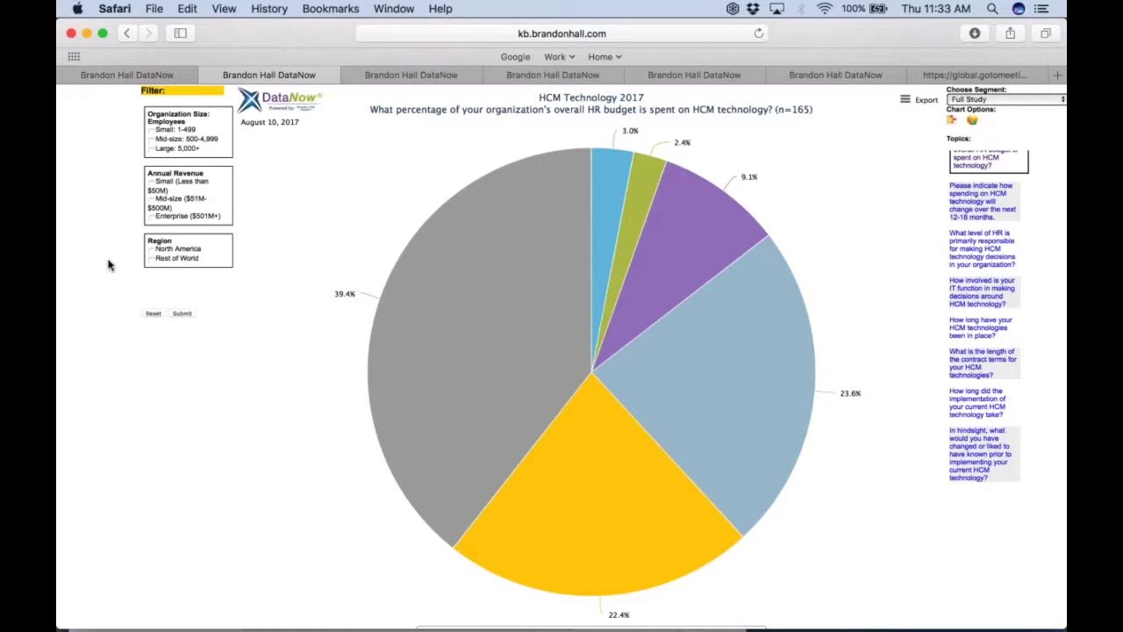
# - Turn off Below 15%, 15% to 20%, 41% to 50%, More than 50% and 21% to 30%, leaving 31–40% at 9.1%
pyautogui.scroll(-3, 815, 532)
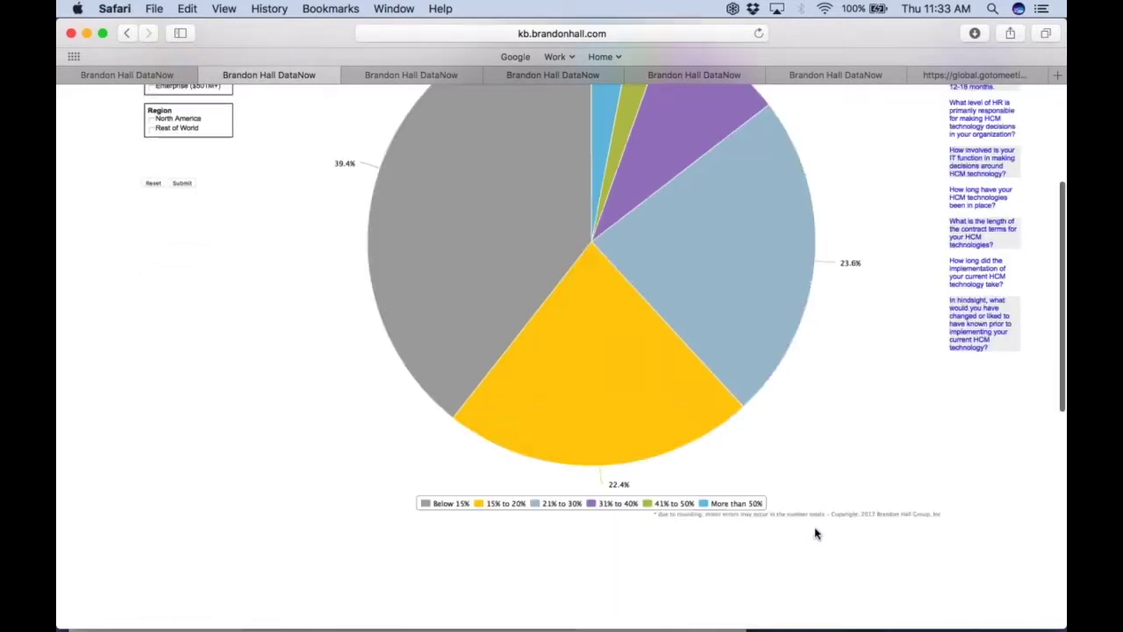
pyautogui.click(447, 492)
pyautogui.click(506, 493)
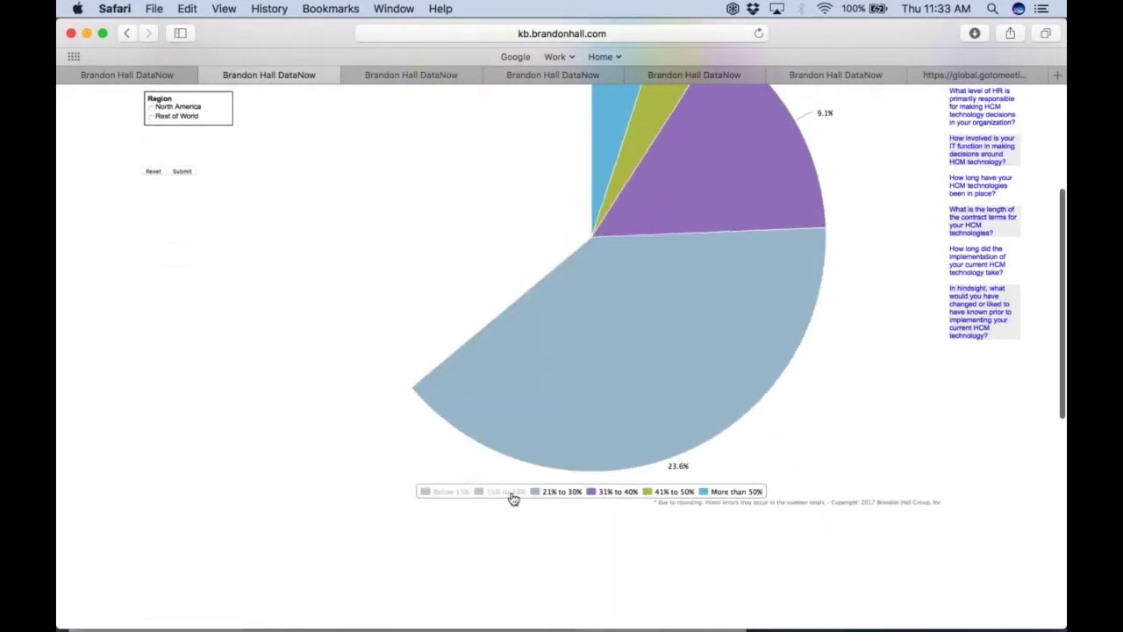
pyautogui.click(674, 494)
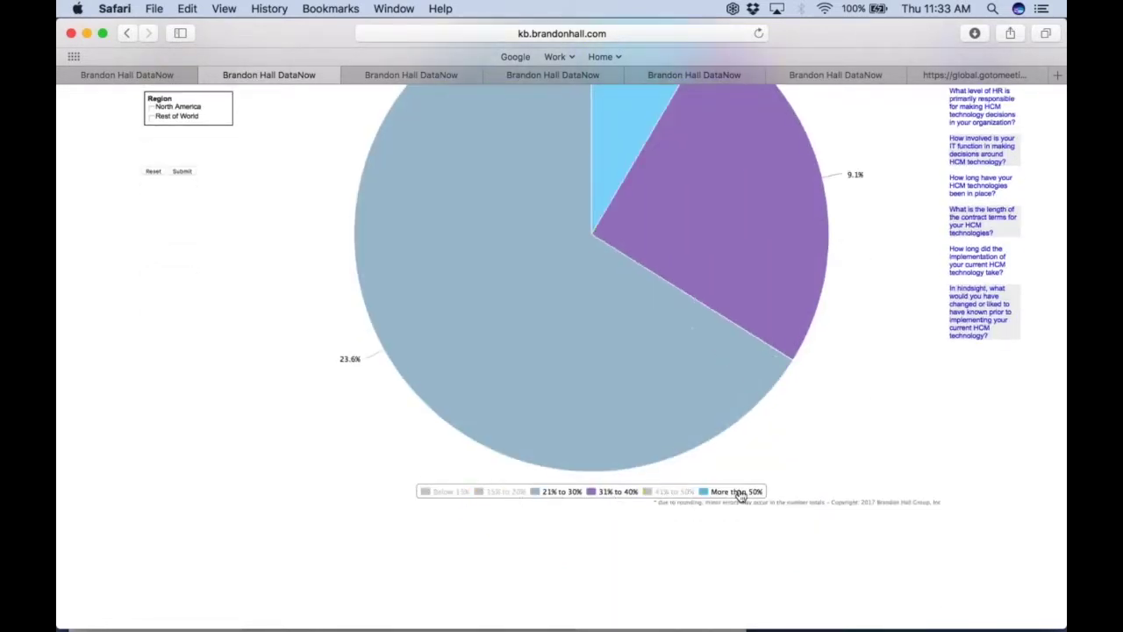
pyautogui.click(735, 493)
pyautogui.click(551, 492)
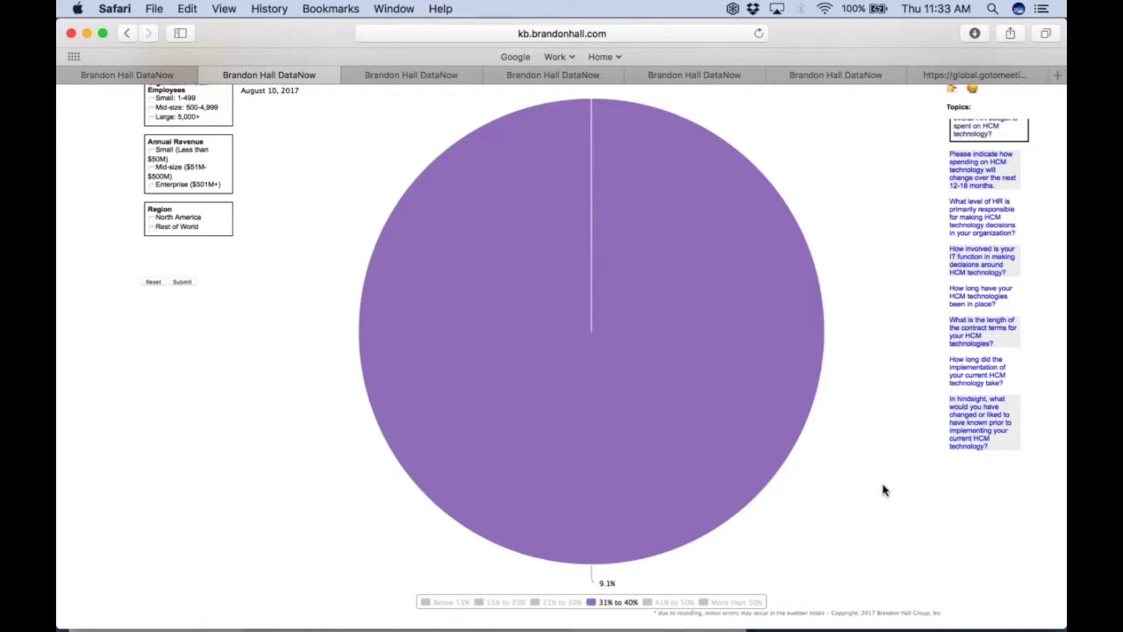
pyautogui.scroll(3, 883, 490)
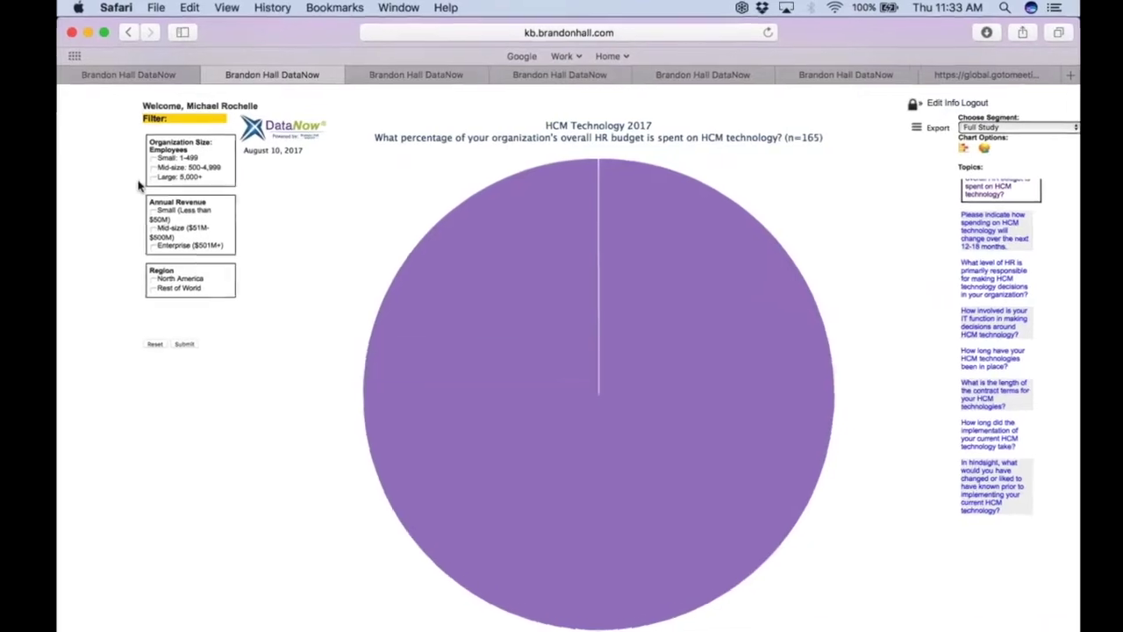
# - Filter the HR budget pie to Large: 5,000+ organizations
pyautogui.click(153, 177)
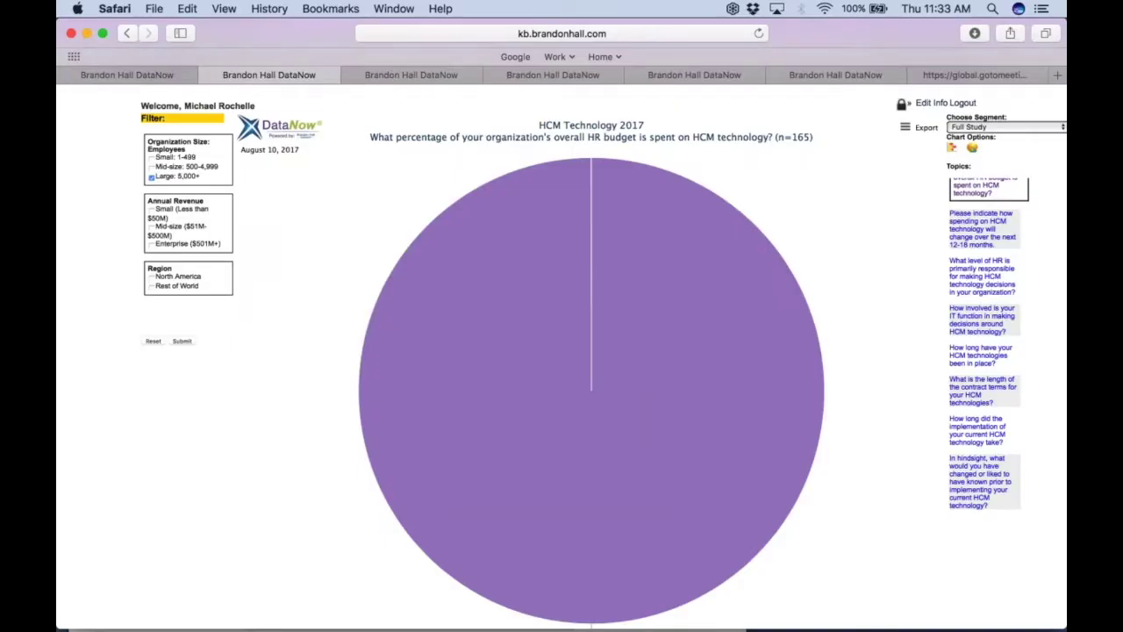
pyautogui.click(182, 341)
pyautogui.scroll(-5, 579, 290)
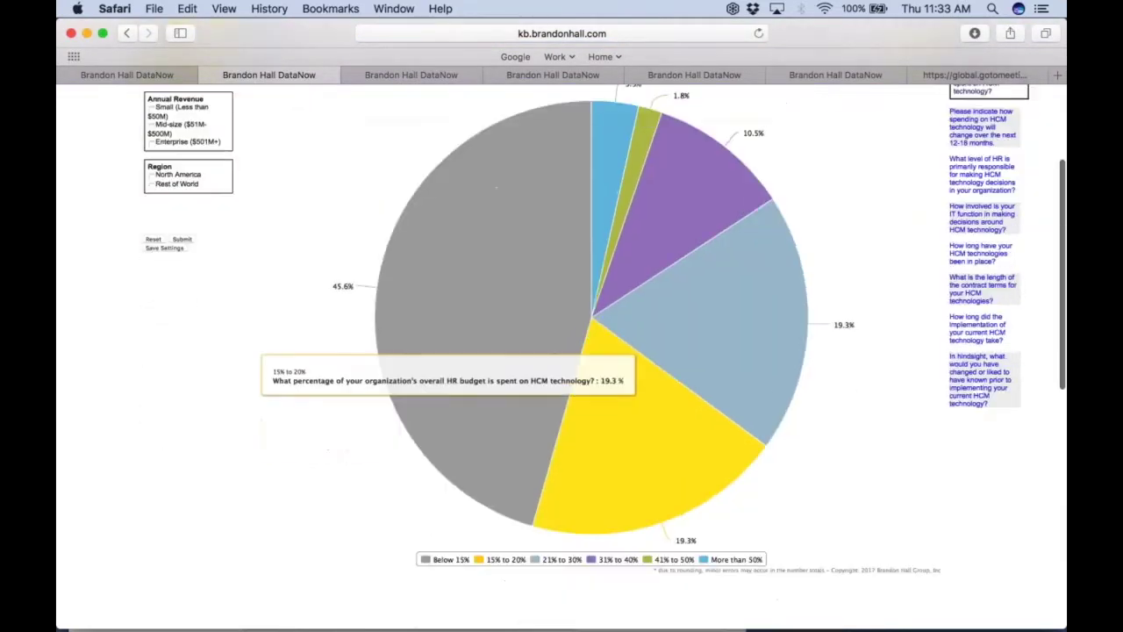
# - Hide the Below 15%, 15% to 20%, 21% to 30%, 41% to 50% and More than 50% slices, leaving 31% to 40% at 10.5%
pyautogui.click(449, 406)
pyautogui.click(507, 406)
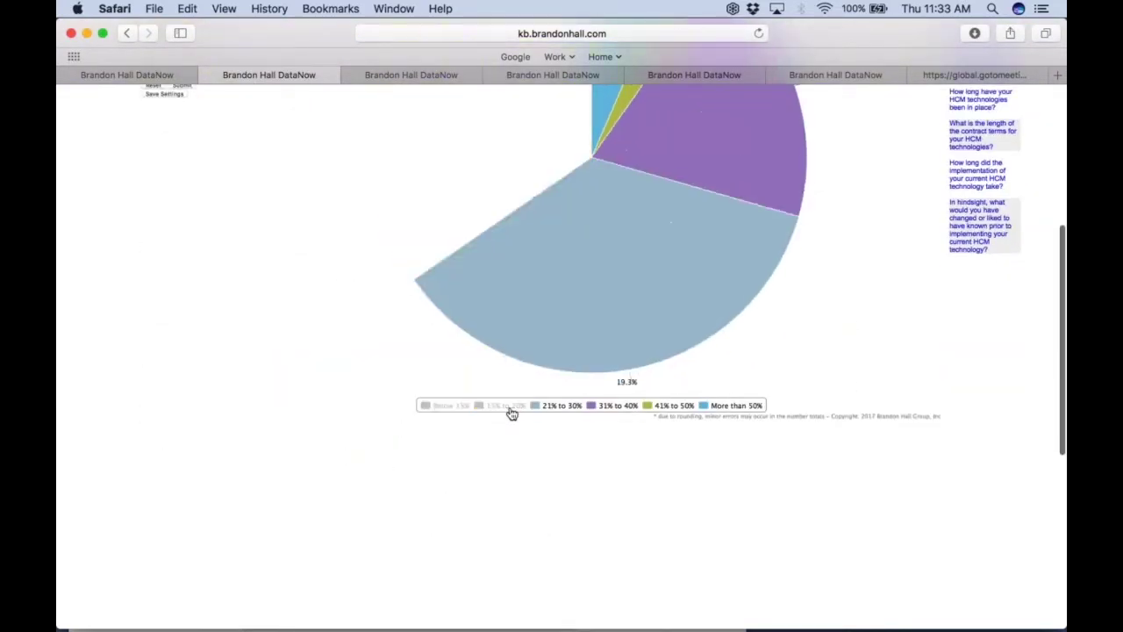
pyautogui.click(567, 406)
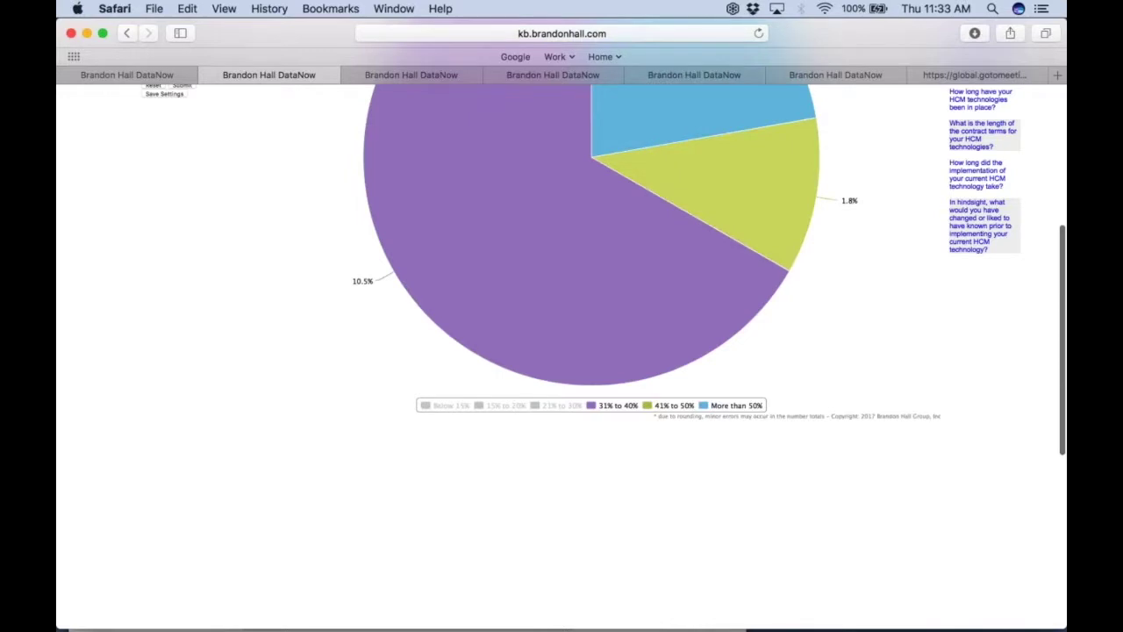
pyautogui.click(674, 405)
pyautogui.click(731, 406)
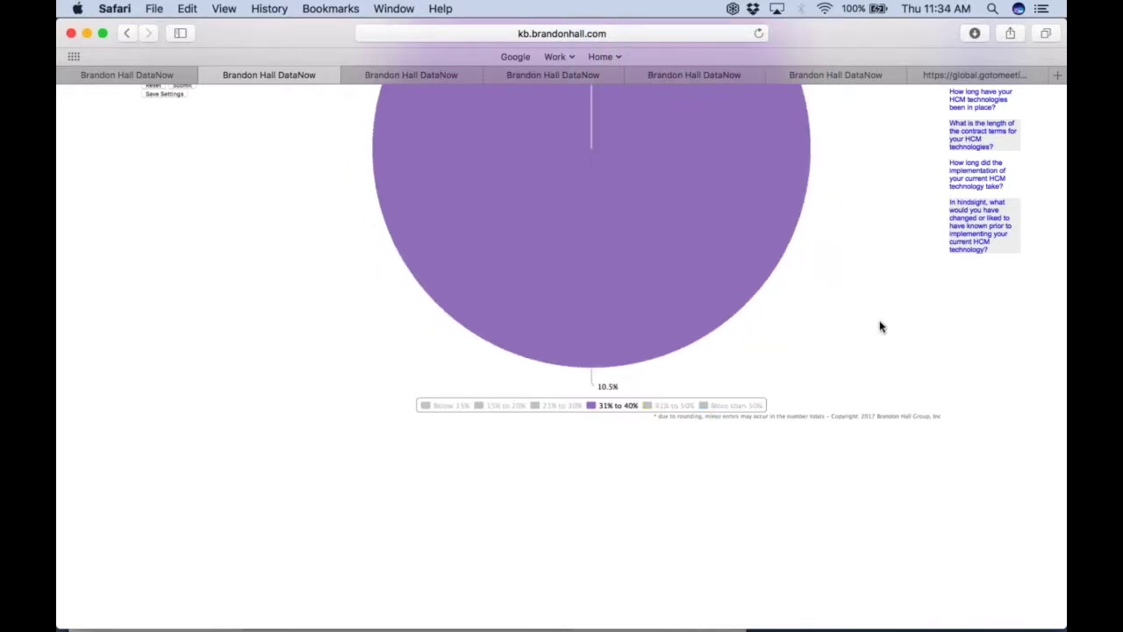
pyautogui.scroll(5, 882, 327)
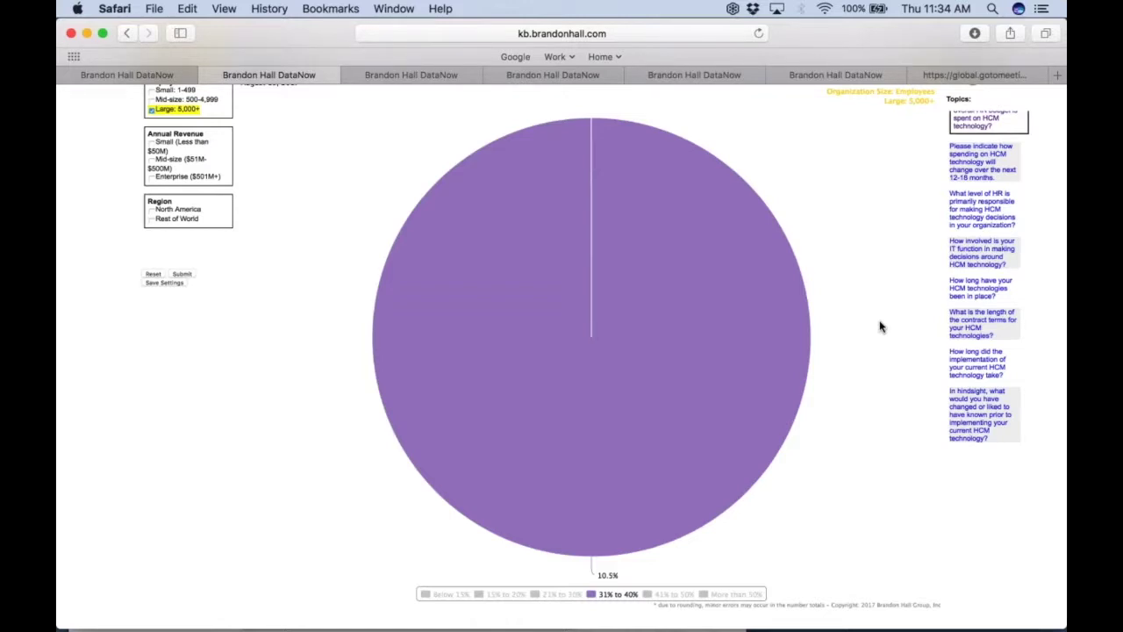
pyautogui.scroll(3, 188, 421)
# - Reset the size filter and filter the pie to Small: 1-499 organizations (n=46)
pyautogui.click(149, 379)
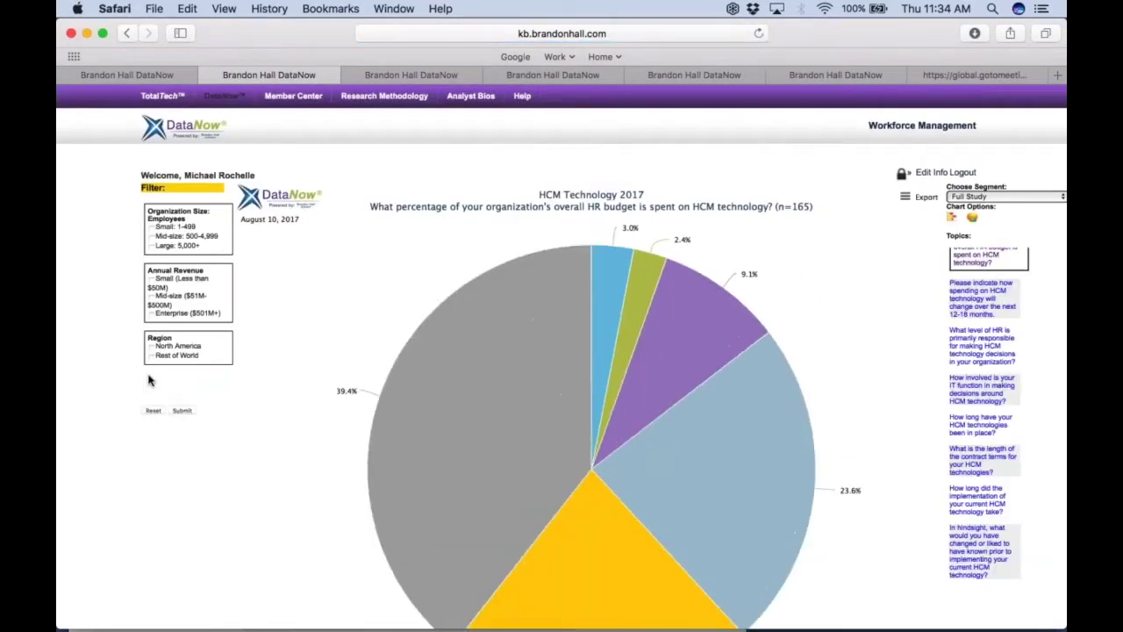
pyautogui.click(151, 228)
pyautogui.click(181, 410)
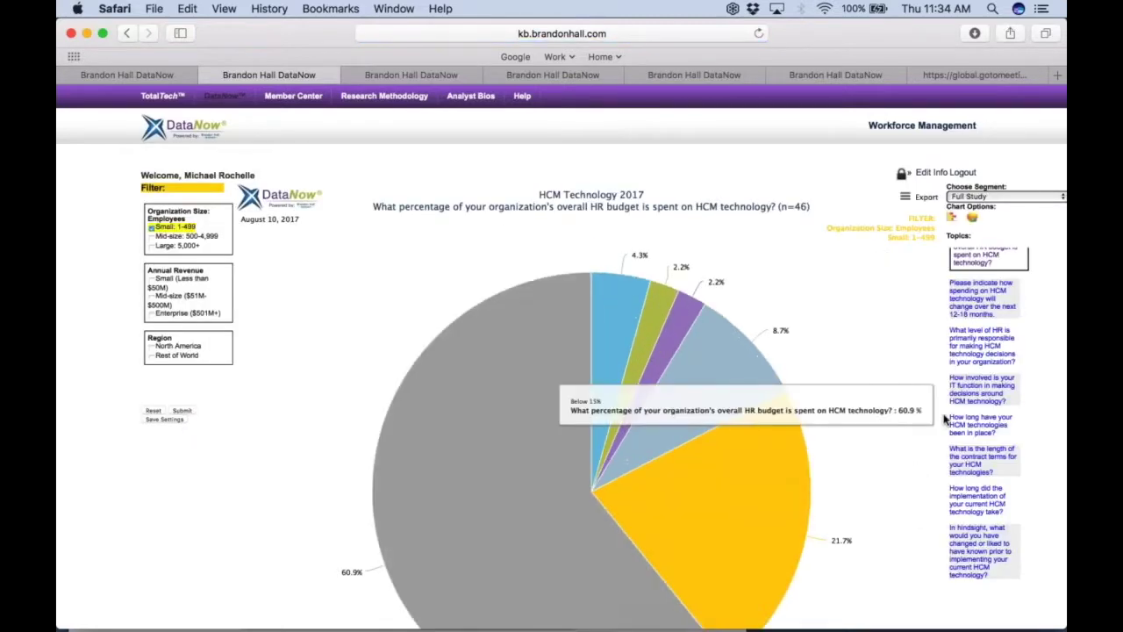
pyautogui.scroll(-4, 946, 421)
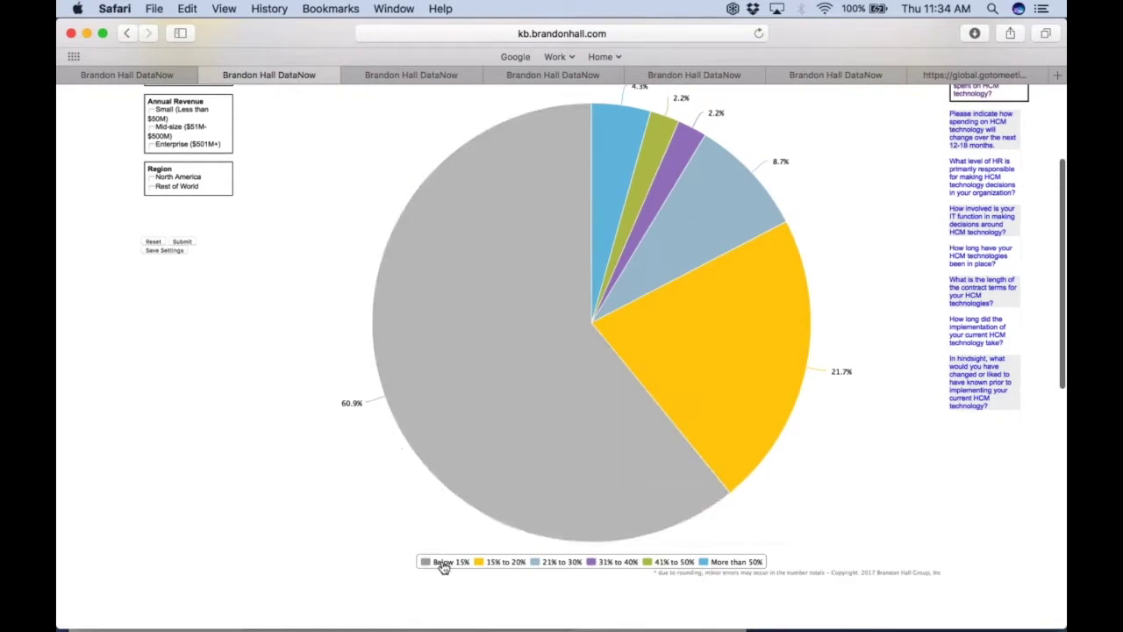
# - Hide every slice except 31% to 40%, which shows 2.2%
pyautogui.click(439, 562)
pyautogui.click(497, 564)
pyautogui.click(558, 564)
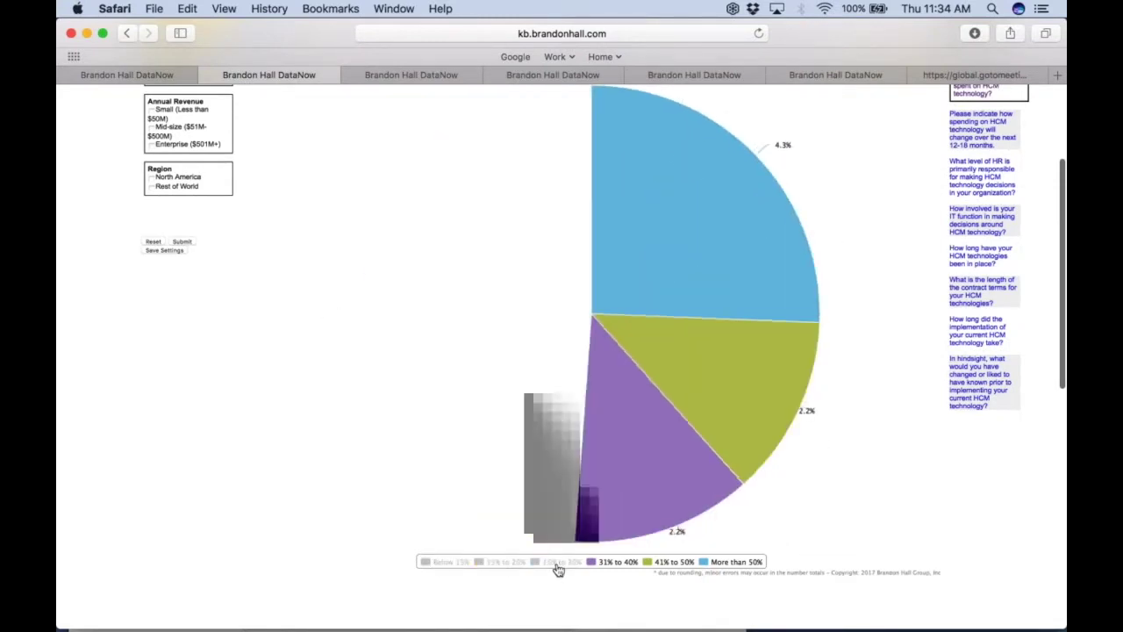
pyautogui.click(694, 563)
pyautogui.click(738, 563)
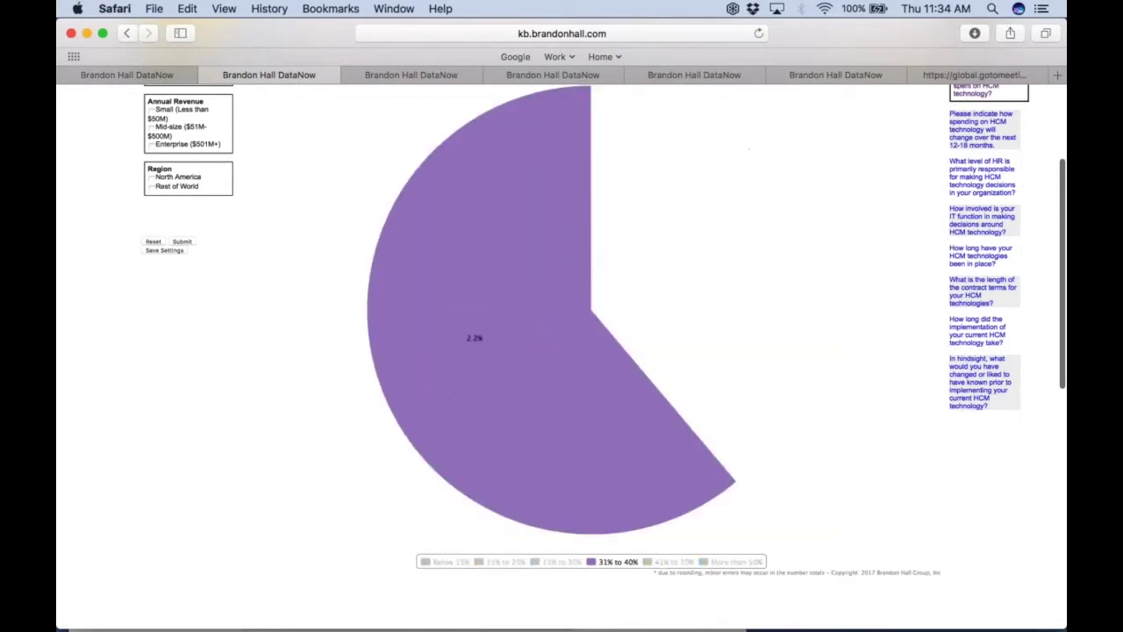
pyautogui.scroll(2, 853, 495)
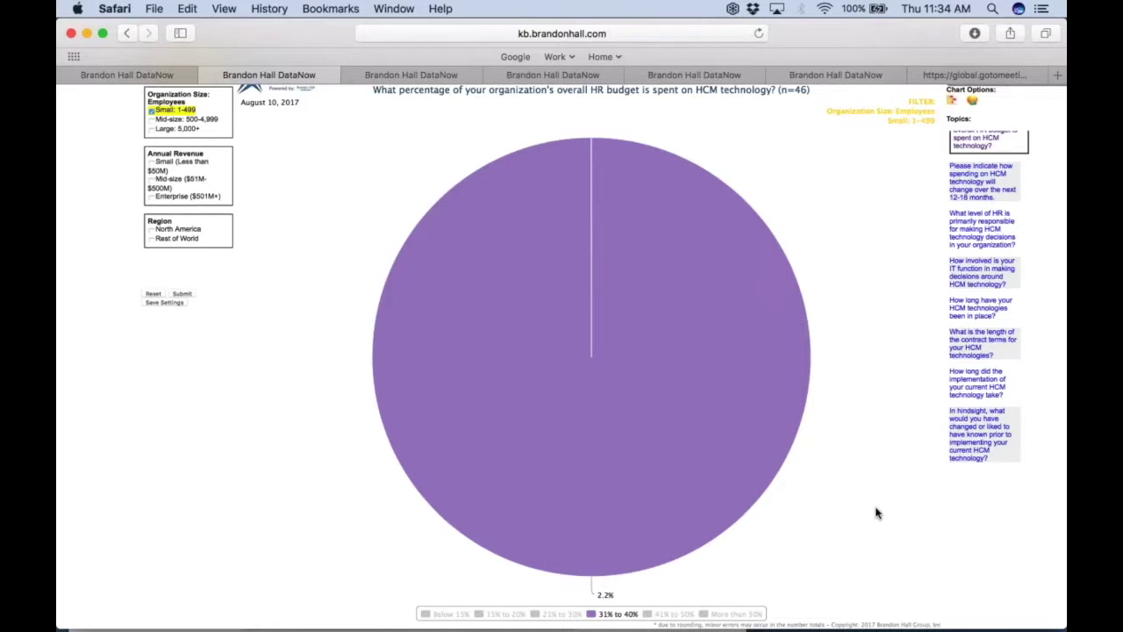
pyautogui.scroll(-2, 564, 572)
# - Show the 21% to 30%, 15% to 20% and Below 15% slices again
pyautogui.click(560, 557)
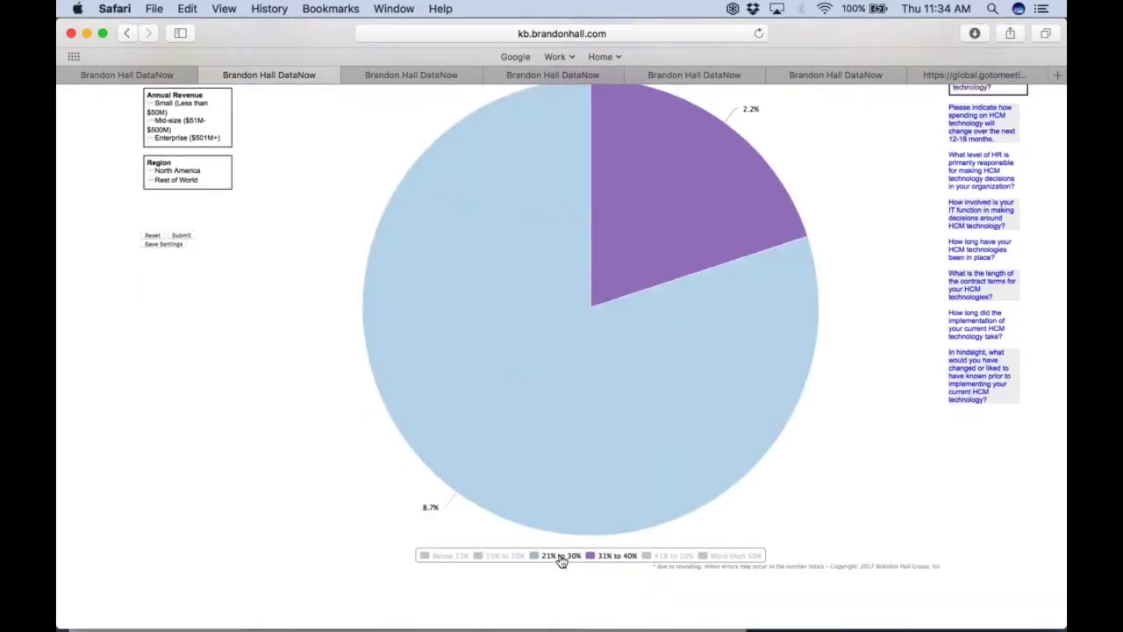
pyautogui.click(499, 556)
pyautogui.click(445, 559)
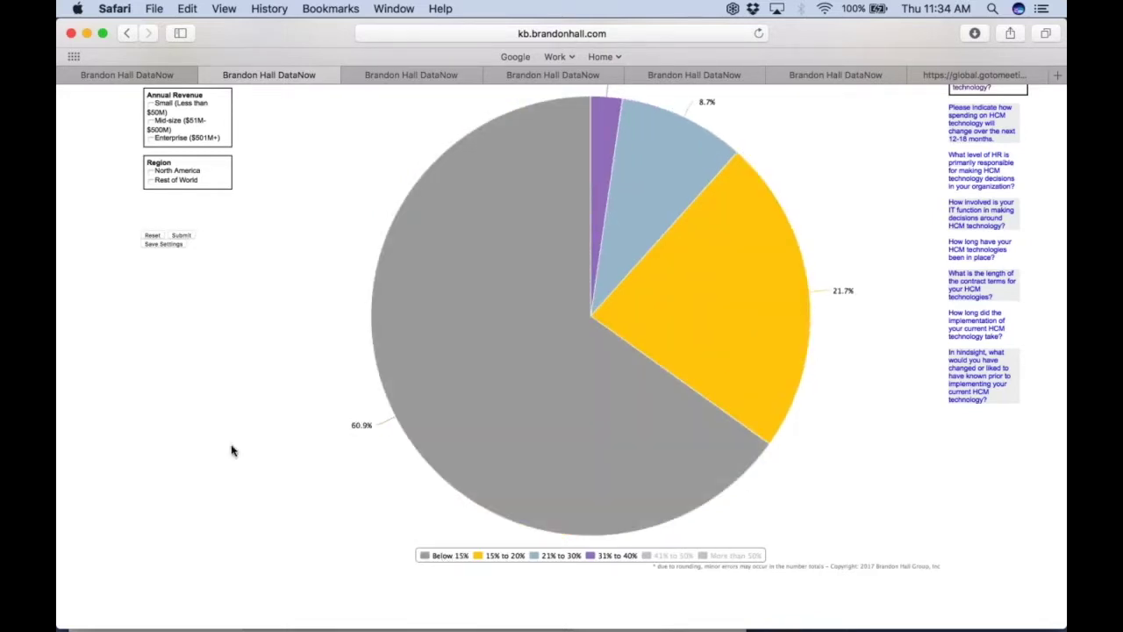
pyautogui.scroll(2, 232, 450)
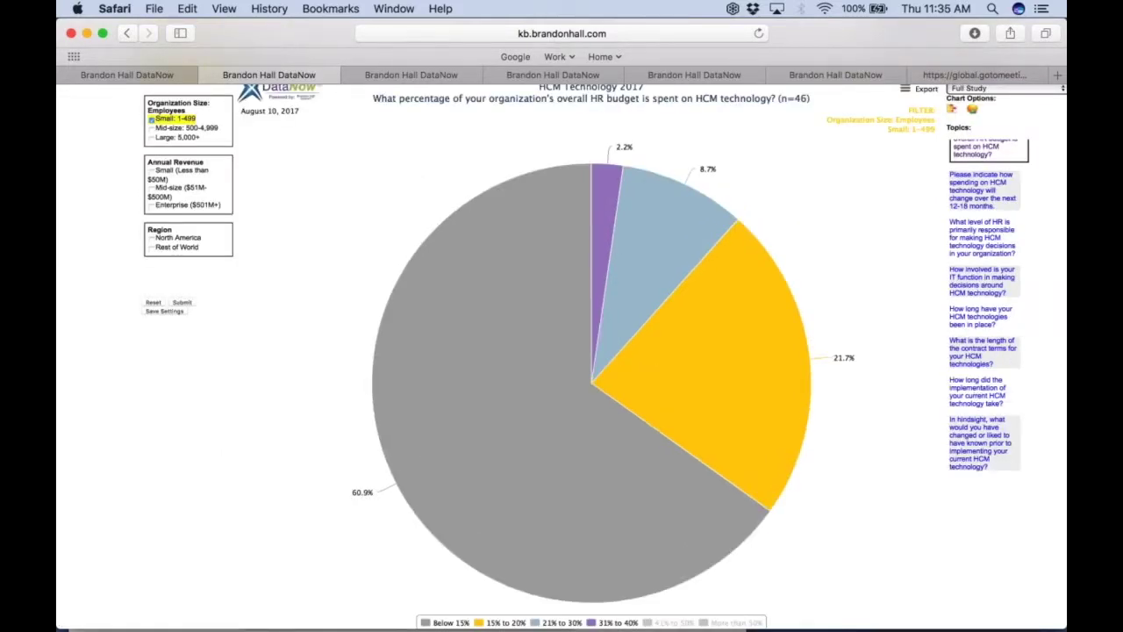
pyautogui.scroll(-1, 561, 351)
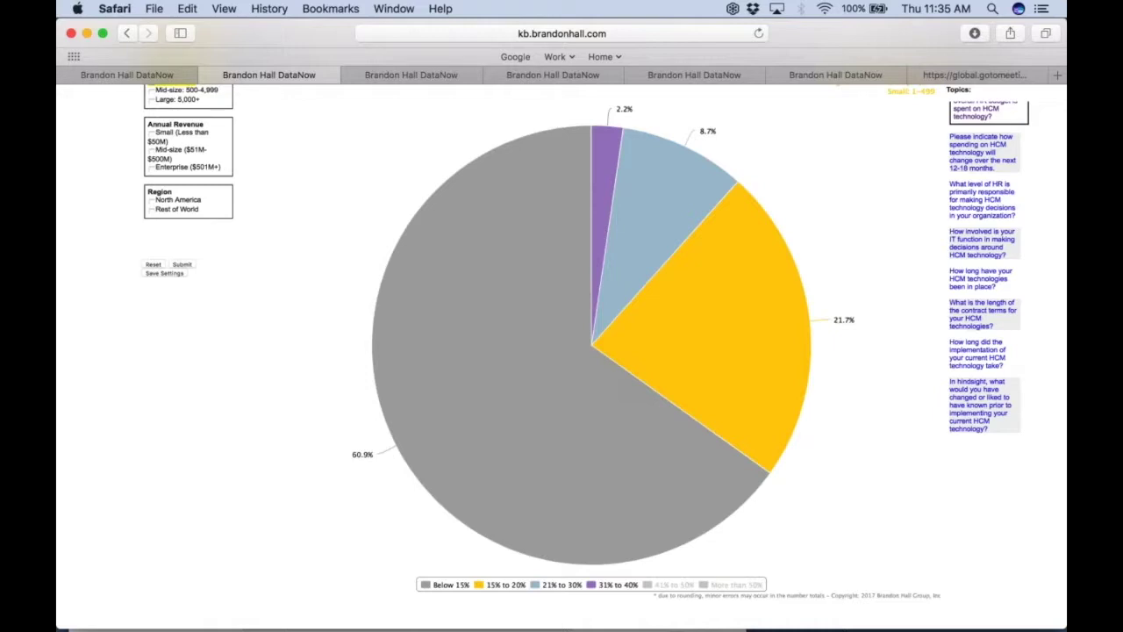
# - Hide the 15% to 20%, 21% to 30% and 31% to 40% slices to compare
pyautogui.click(500, 585)
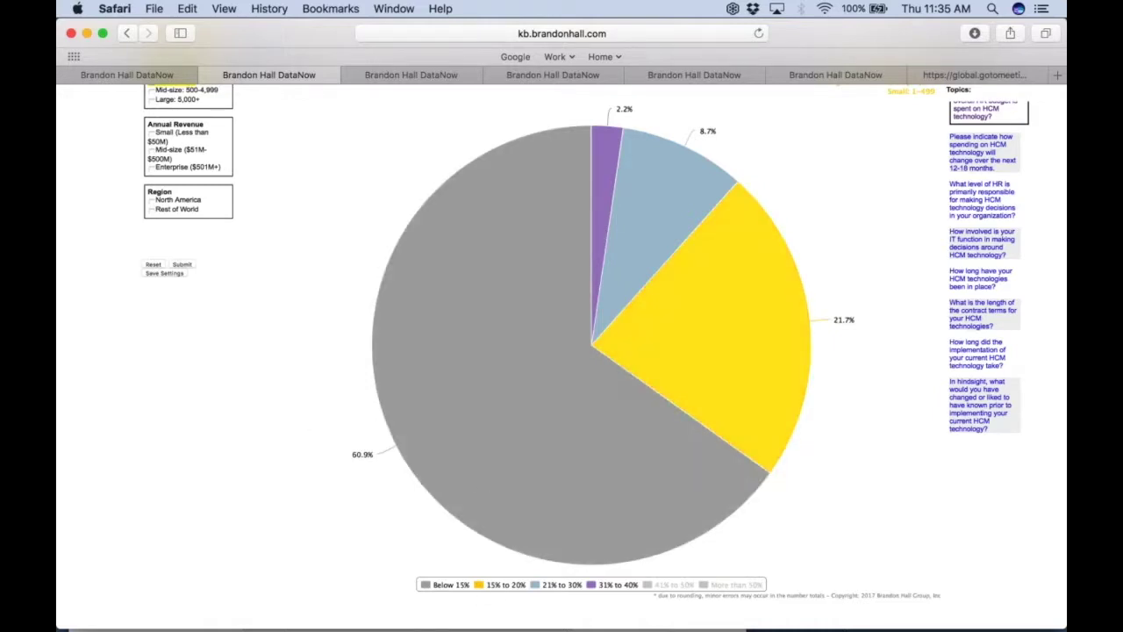
pyautogui.click(557, 585)
pyautogui.click(611, 585)
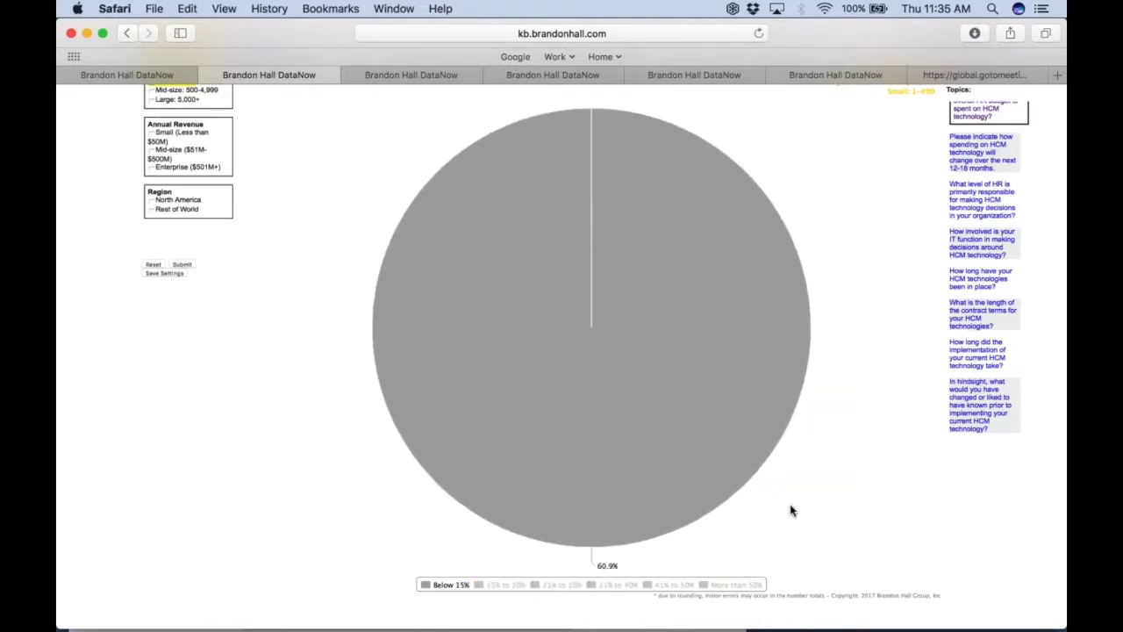
pyautogui.moveTo(545, 465)
pyautogui.scroll(3, 418, 405)
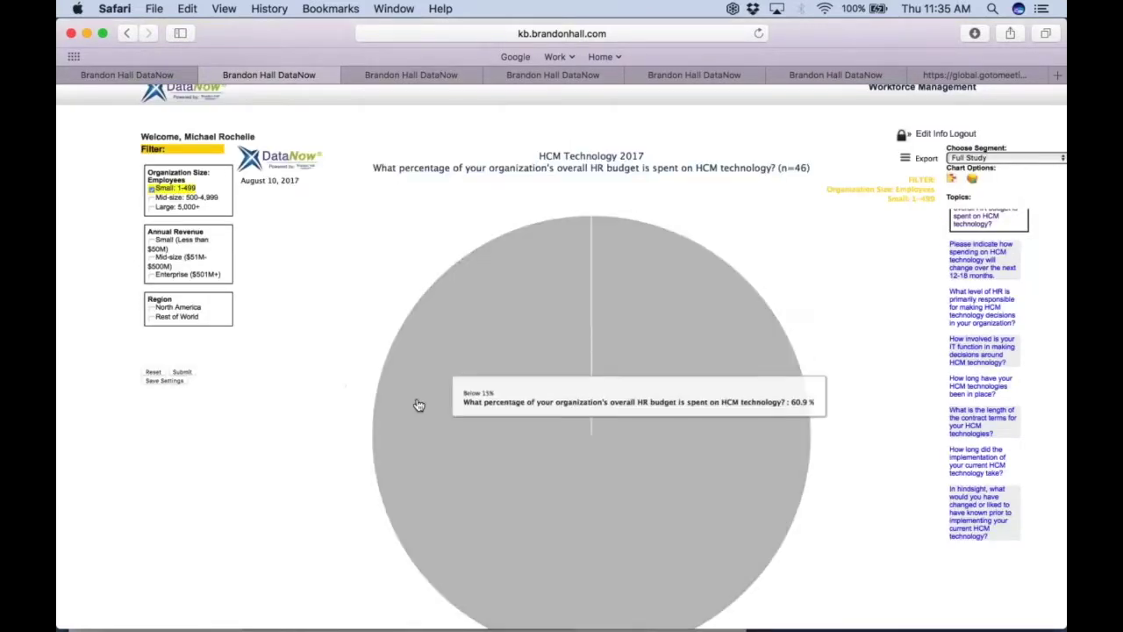
# - Resubmit the Small 1-499 filter so all six ranges return, Below 15% at 60.9%
pyautogui.click(182, 372)
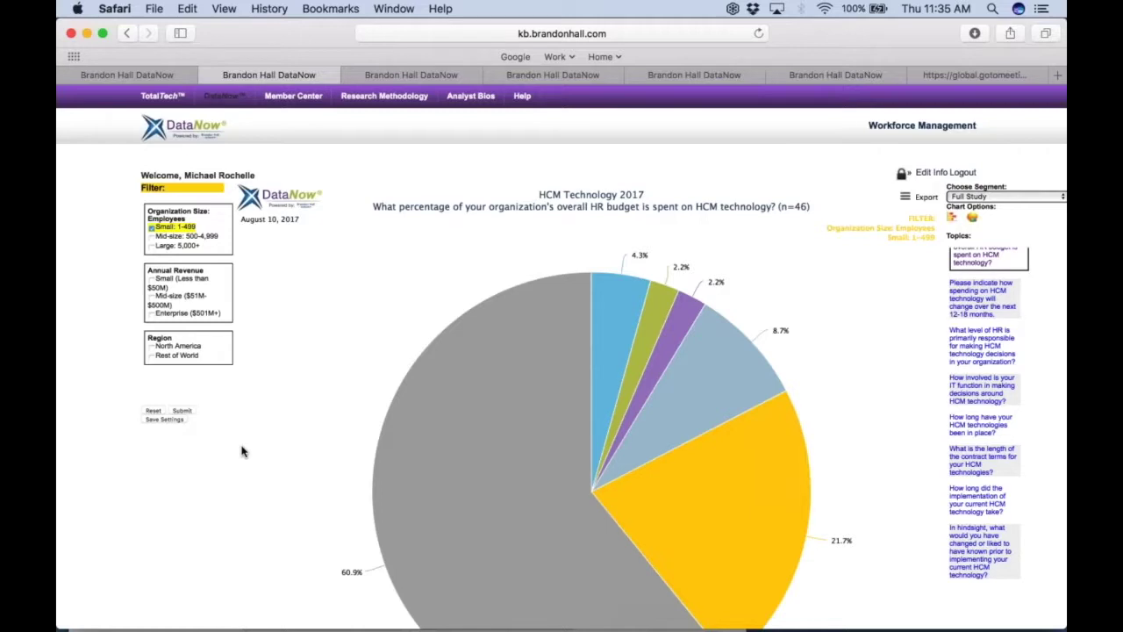
pyautogui.scroll(-2, 243, 452)
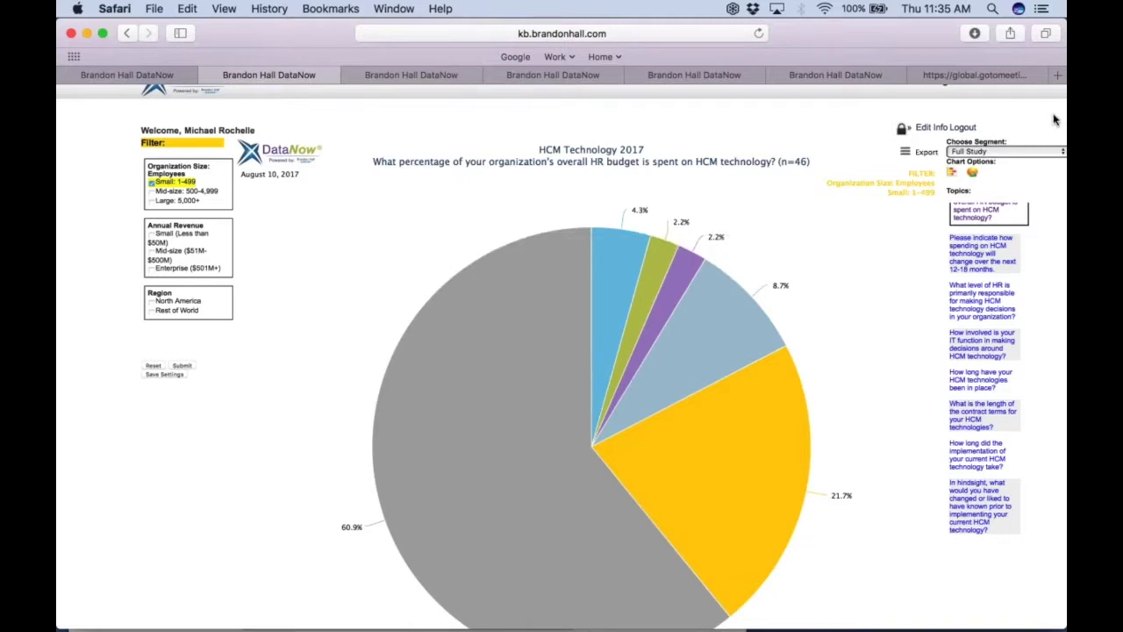
pyautogui.scroll(-3, 1056, 120)
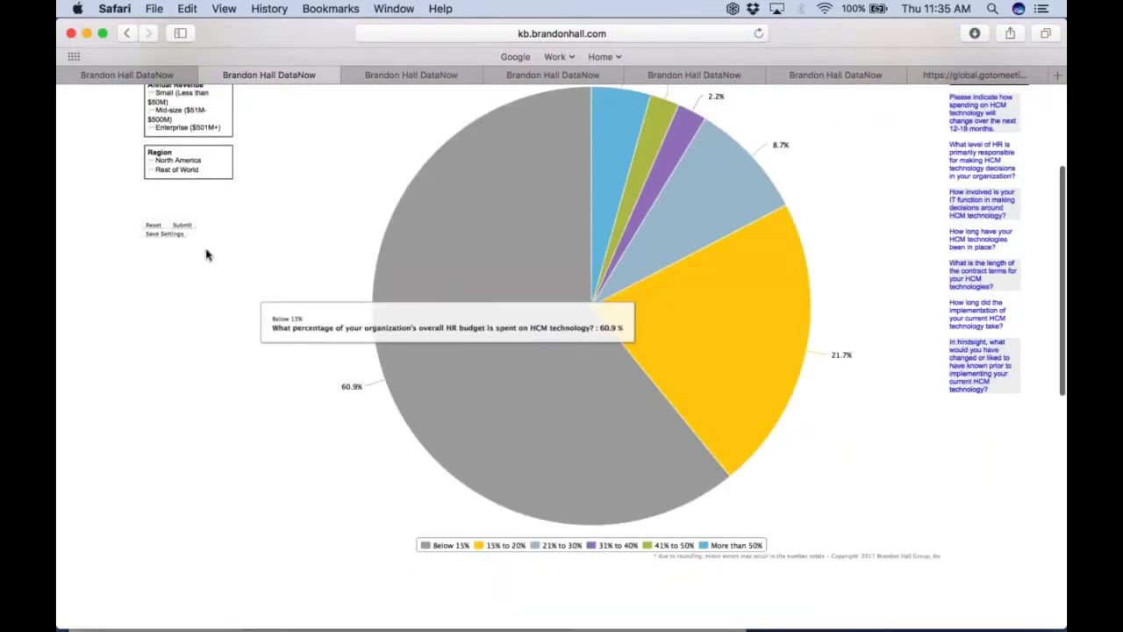
# - Reset to all 165 respondents and display the HR budget results as a bar chart
pyautogui.click(153, 226)
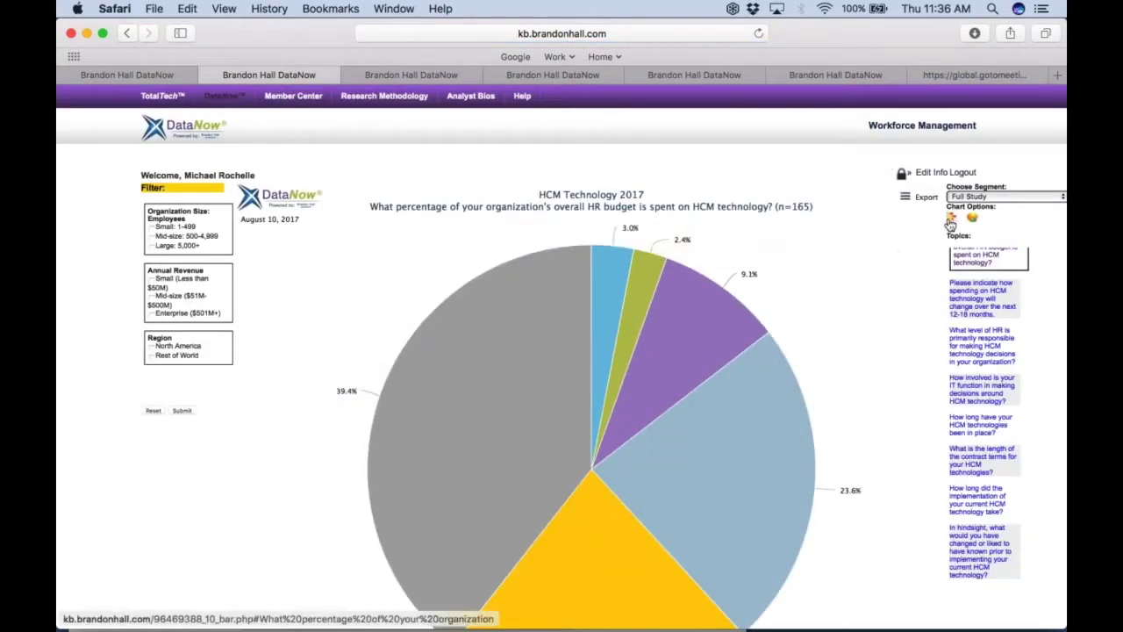
pyautogui.scroll(-1, 872, 312)
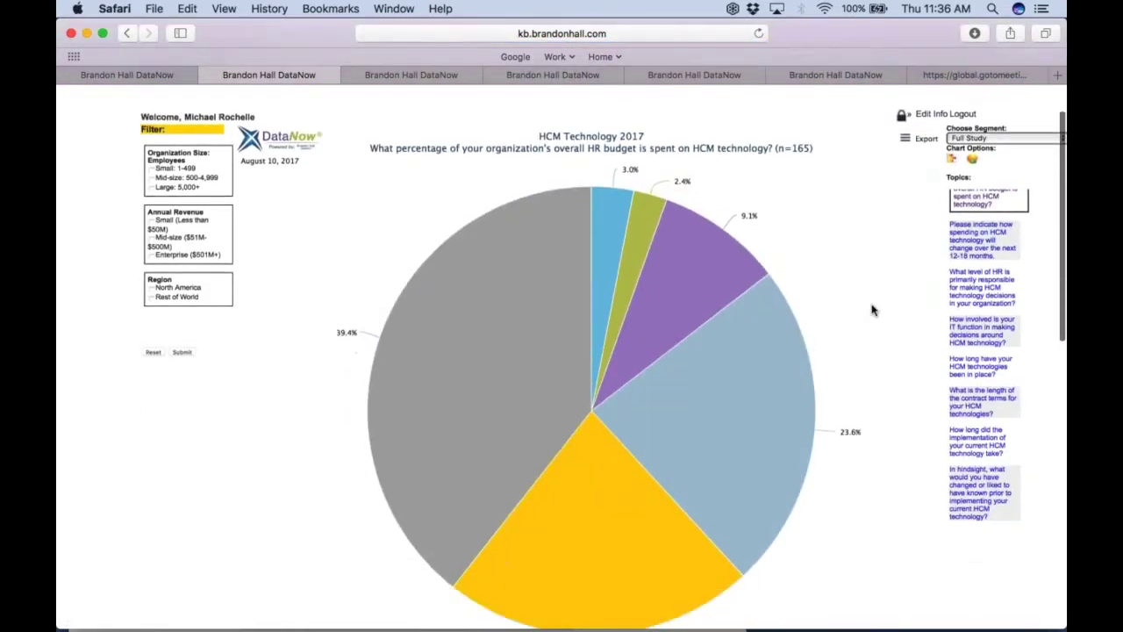
pyautogui.click(921, 141)
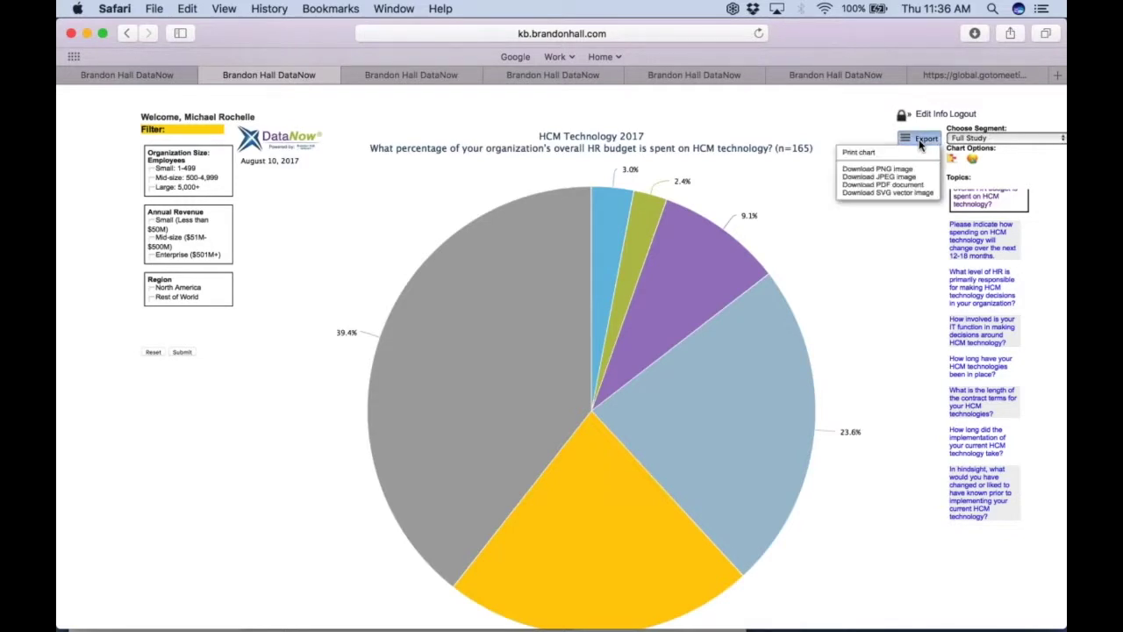
pyautogui.click(952, 160)
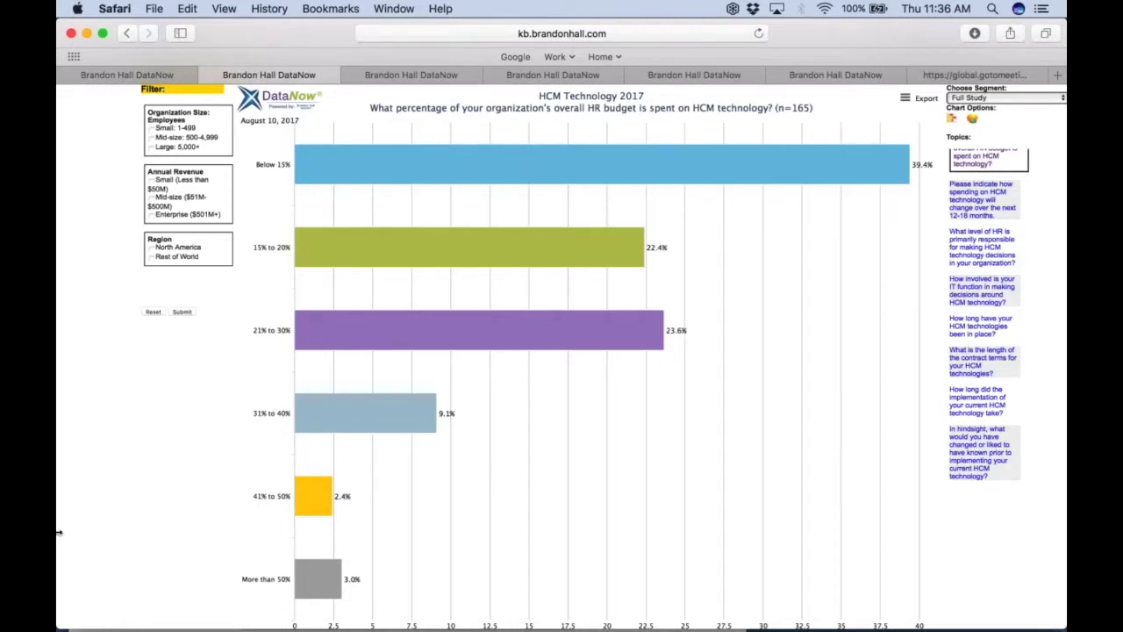
pyautogui.scroll(1, 59, 531)
pyautogui.scroll(-4, 58, 531)
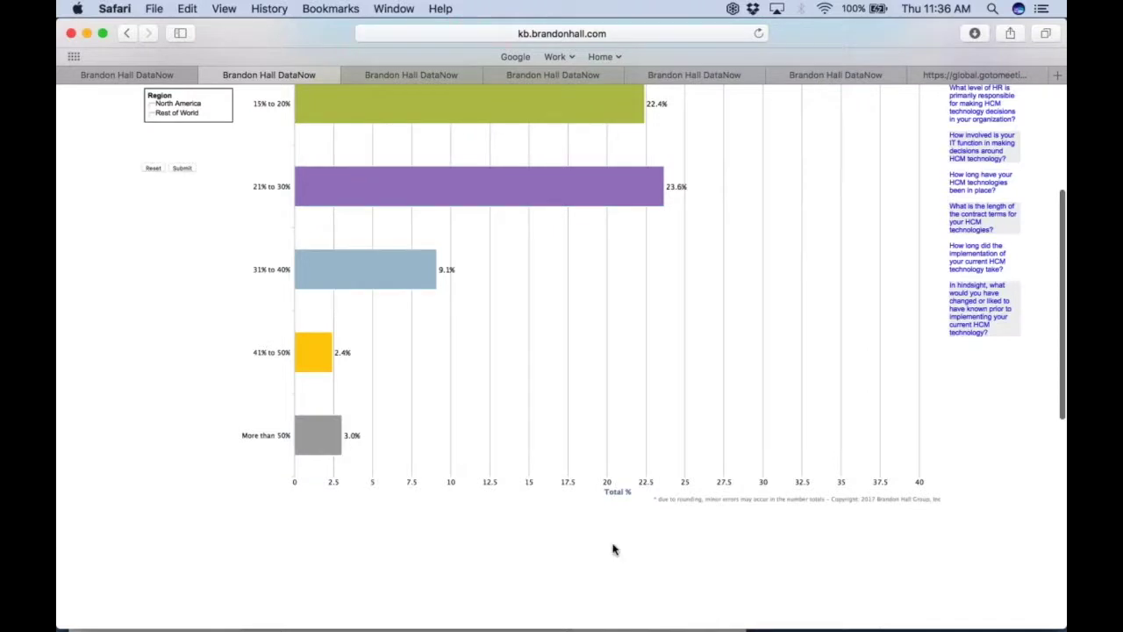
pyautogui.scroll(2, 511, 316)
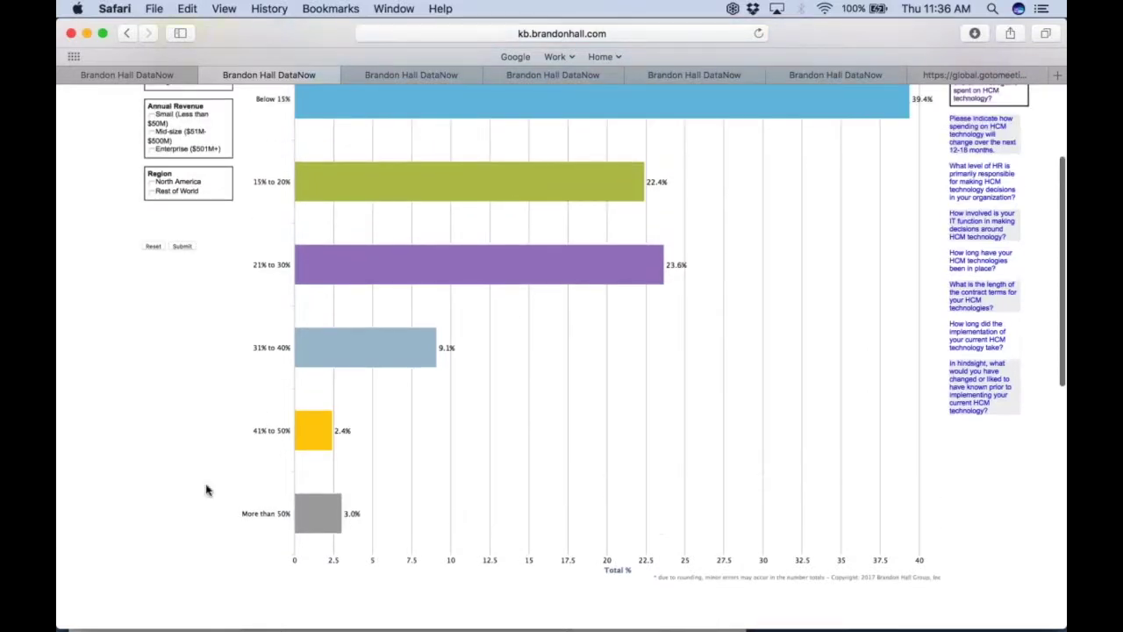
pyautogui.scroll(2, 171, 502)
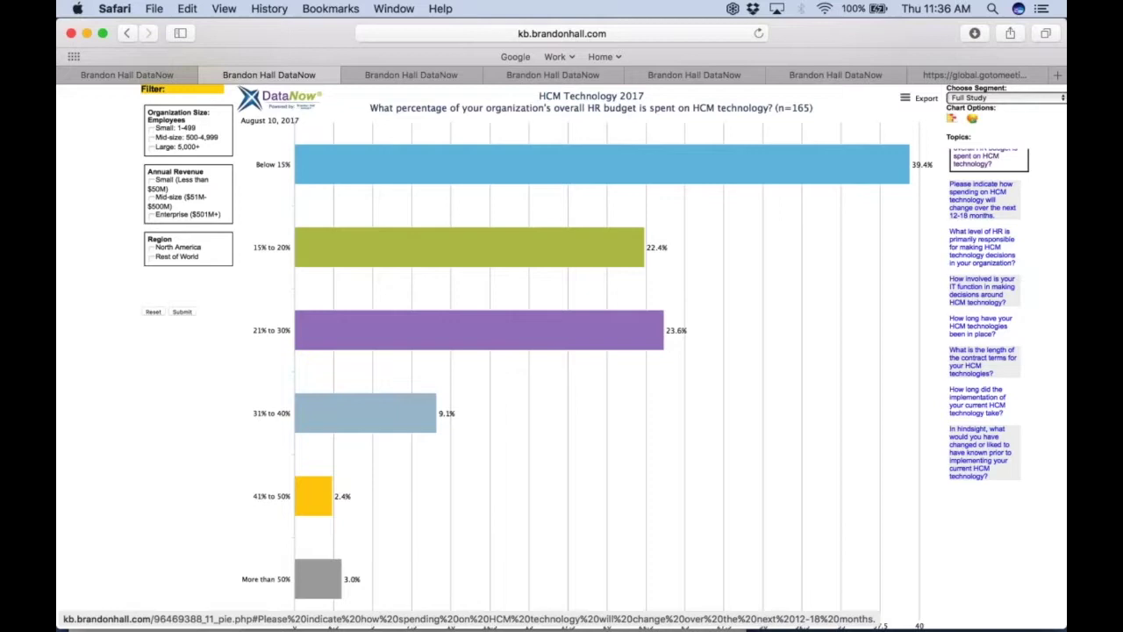
pyautogui.scroll(2, 983, 189)
pyautogui.scroll(3, 989, 316)
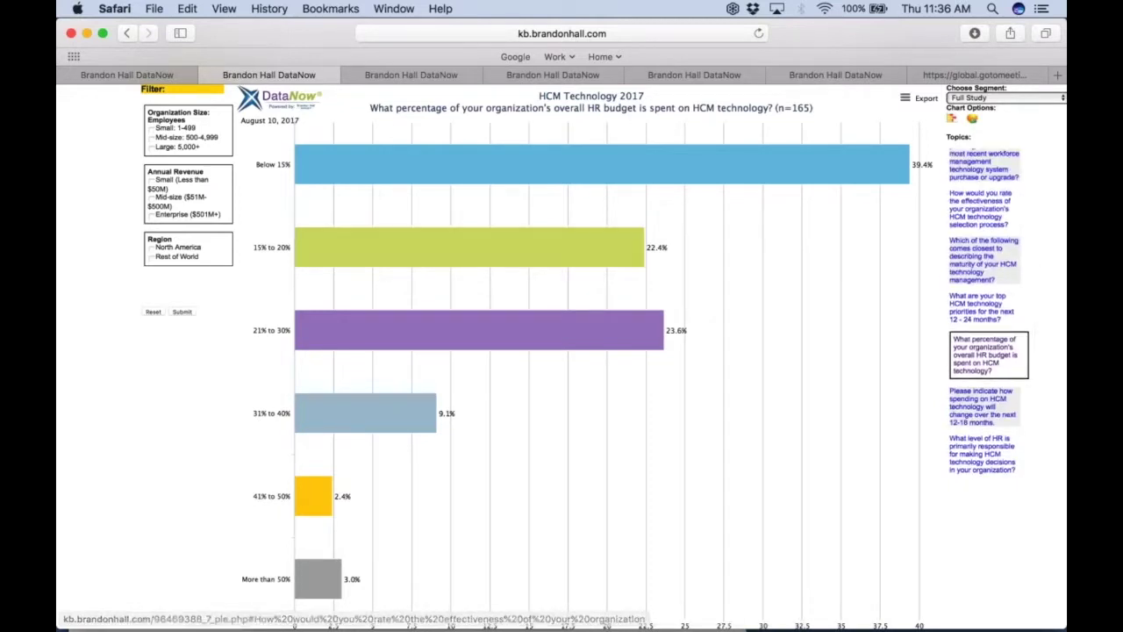
pyautogui.scroll(3, 530, 256)
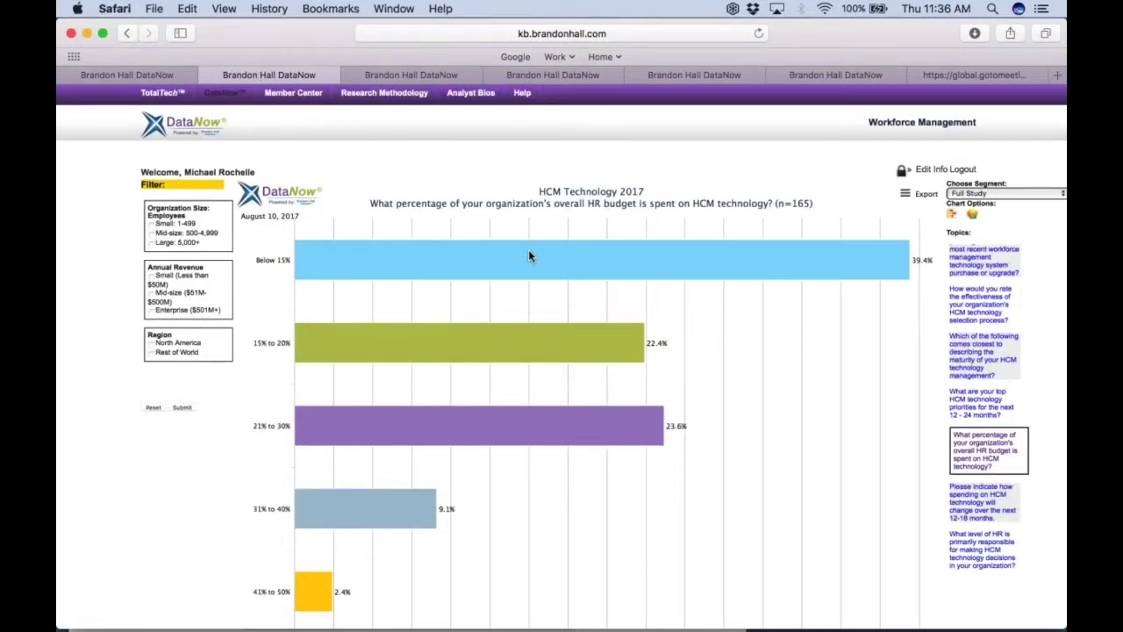
# - Go to the third DataNow tab with the HCM Outlook 2017 priorities chart (n=181)
pyautogui.click(403, 76)
pyautogui.scroll(-2, 64, 448)
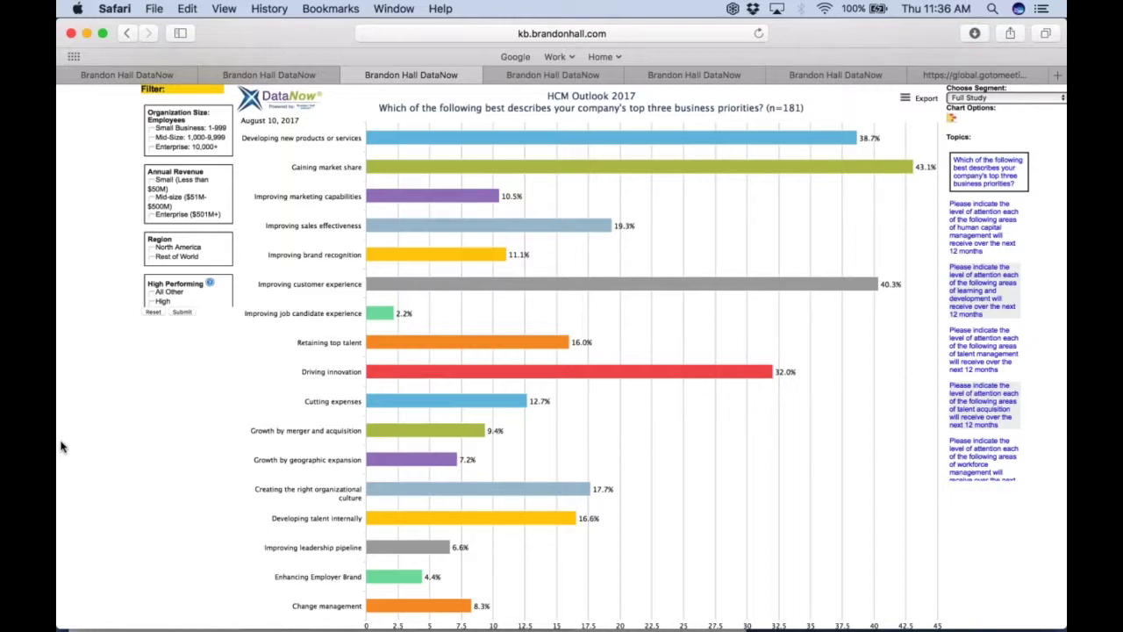
pyautogui.scroll(-2, 314, 153)
pyautogui.scroll(2, 315, 153)
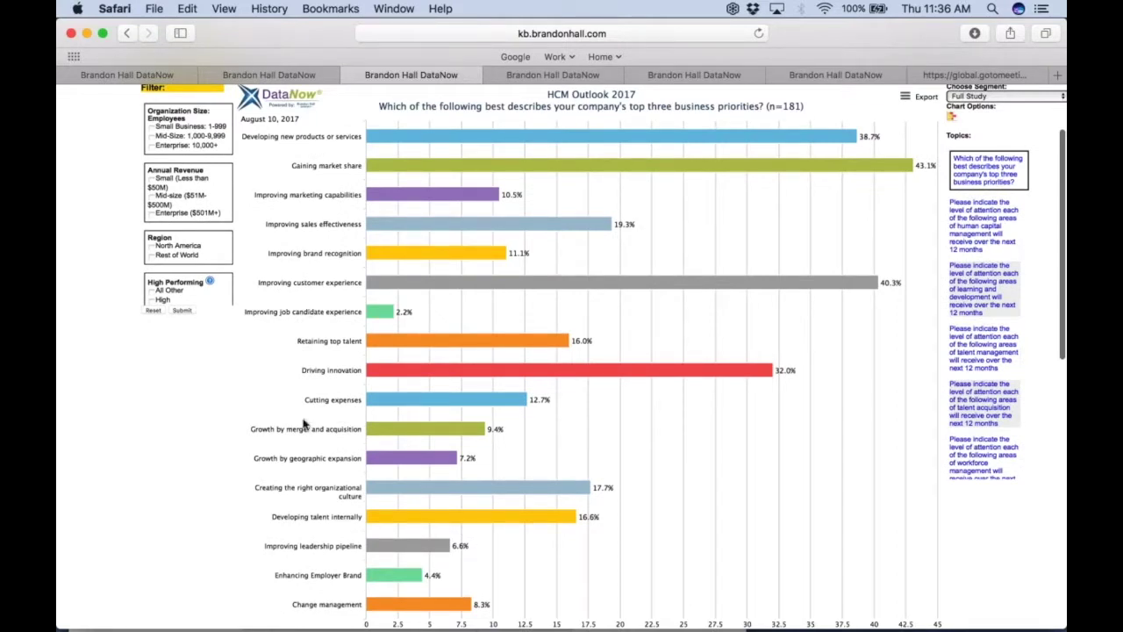
# - Export the business priorities chart as a JPEG, opening chart-3.jpeg in Preview
pyautogui.scroll(2, 154, 534)
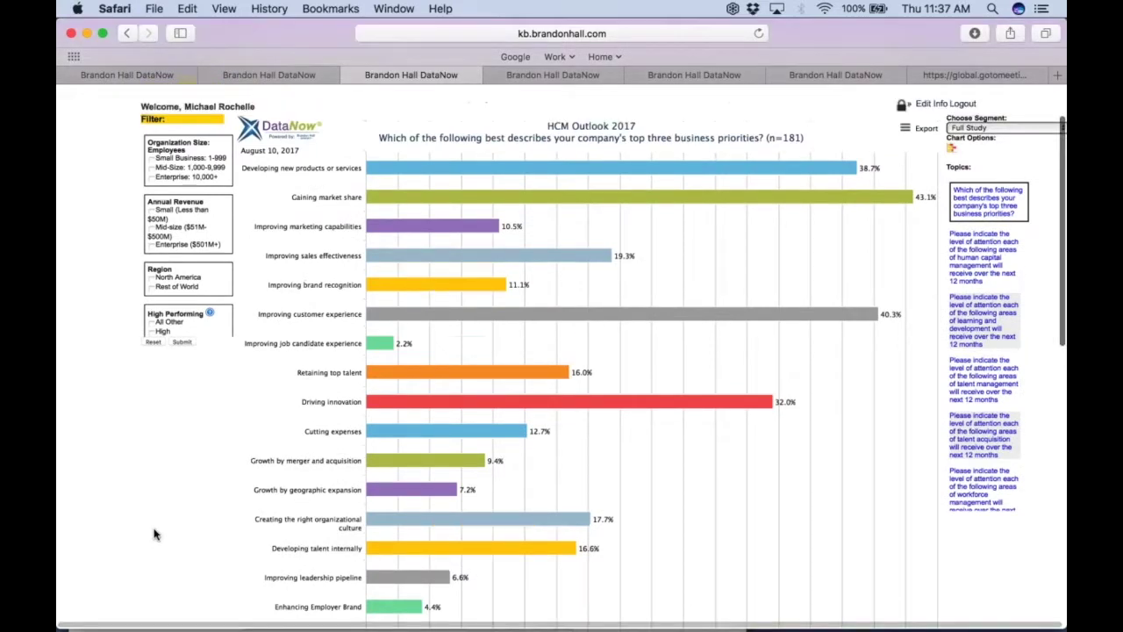
pyautogui.scroll(-2, 155, 533)
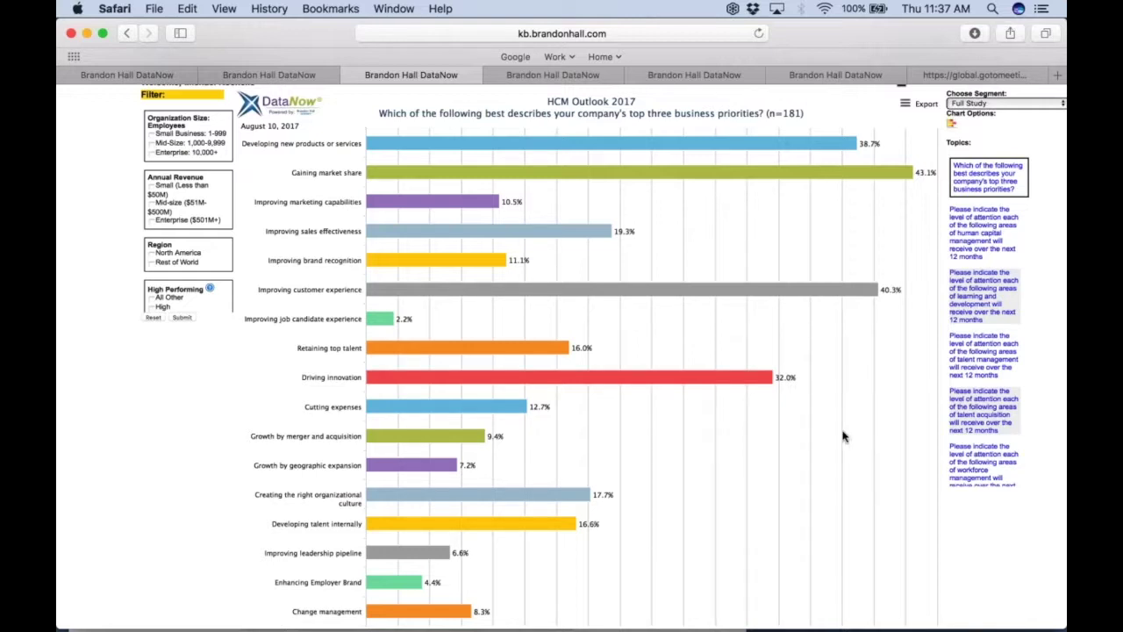
pyautogui.scroll(1, 842, 437)
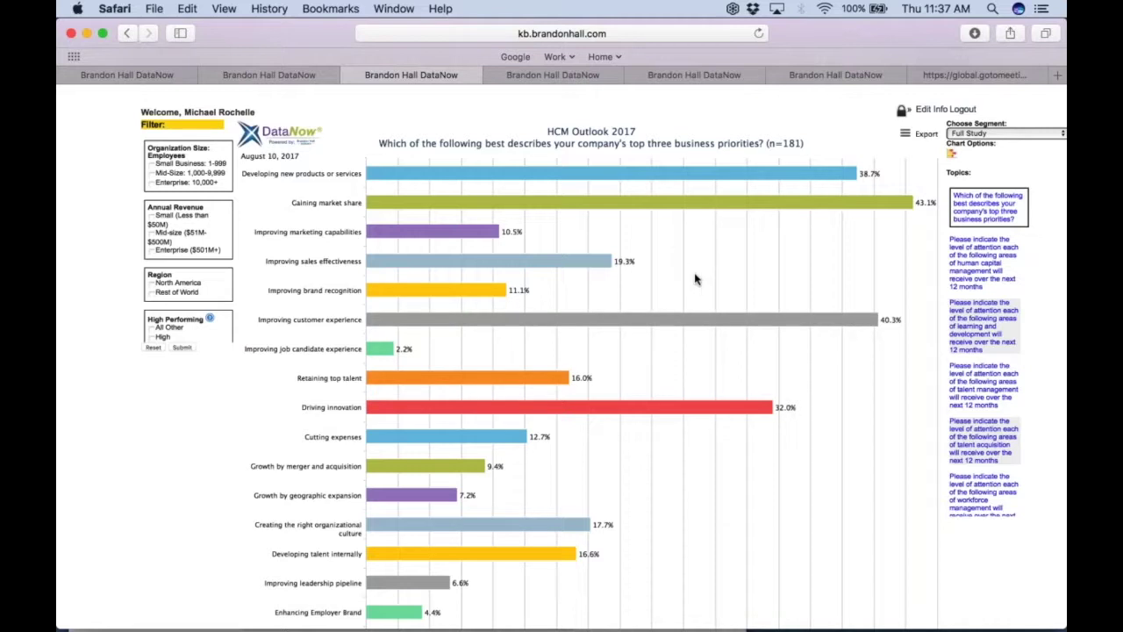
pyautogui.scroll(-2, 715, 338)
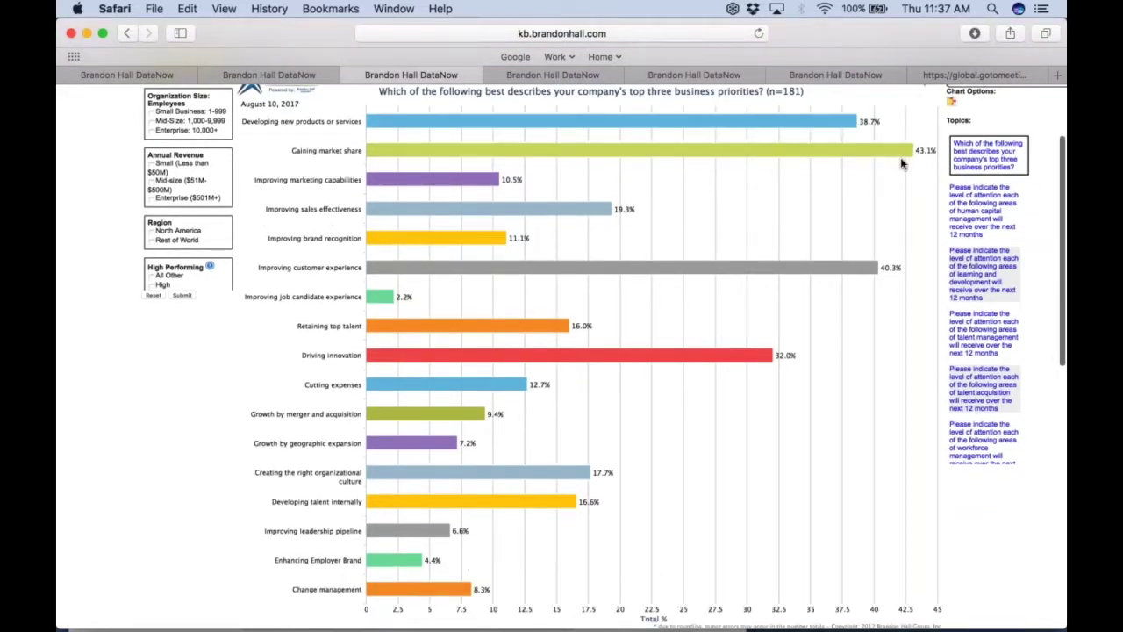
pyautogui.scroll(2, 842, 231)
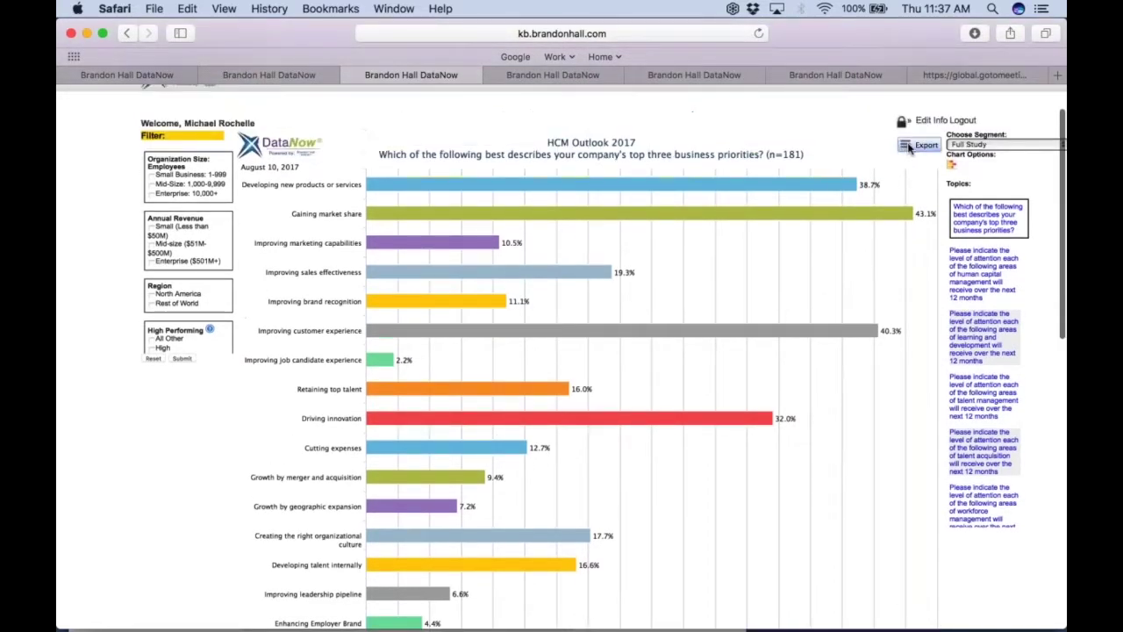
pyautogui.click(912, 146)
pyautogui.click(877, 184)
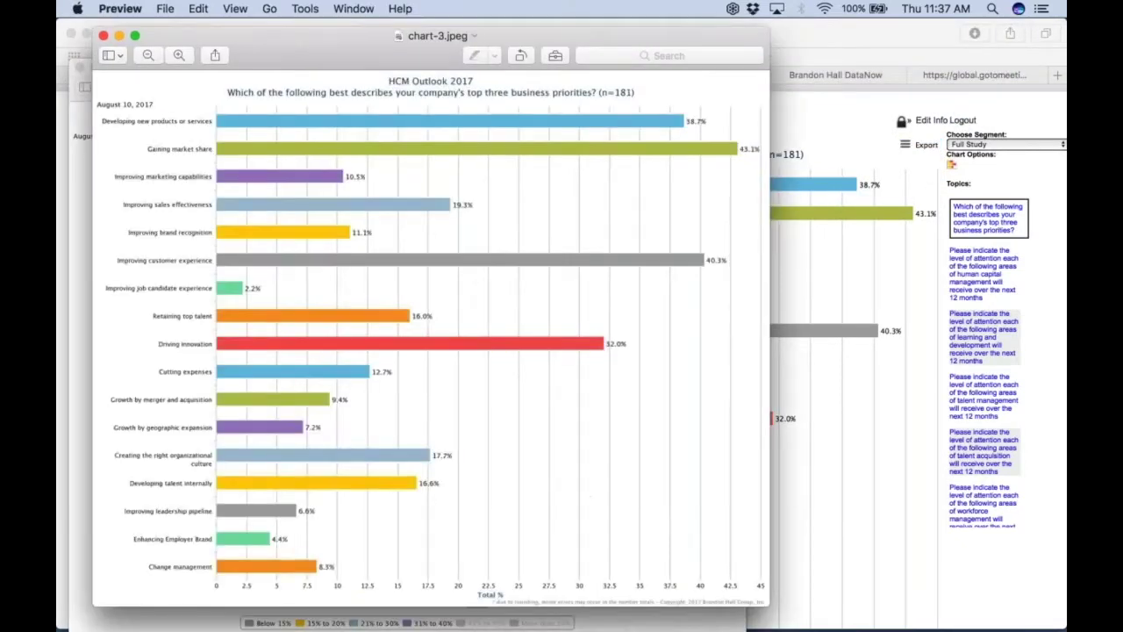
# - Choose the High Consequence Industries segment, topped by Improving customer experience at 49.0%
pyautogui.click(988, 141)
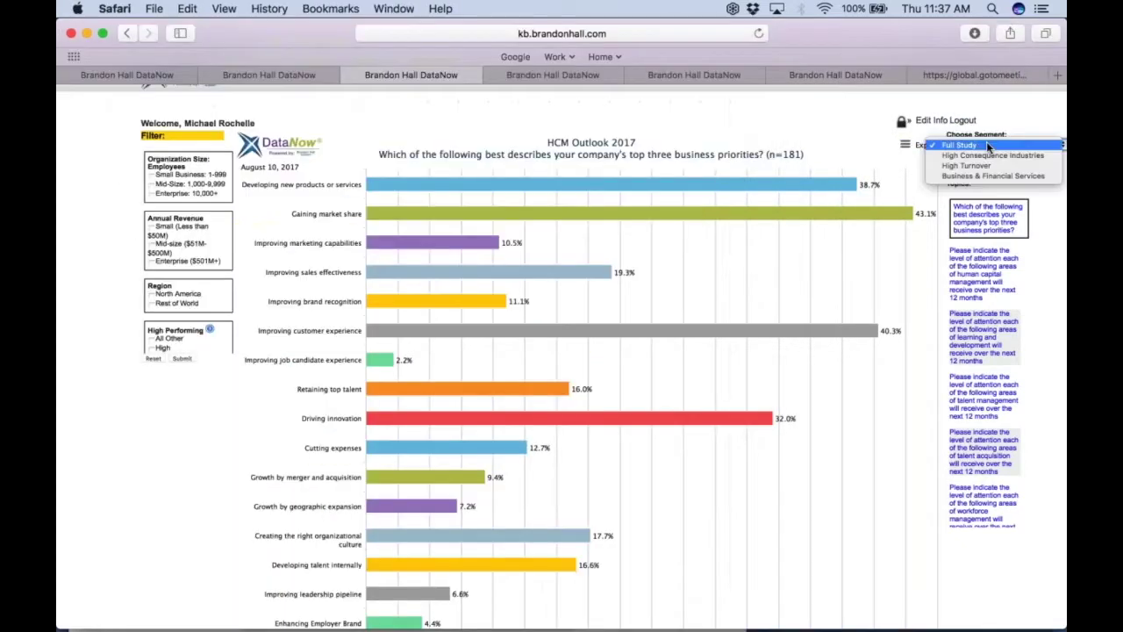
pyautogui.click(988, 146)
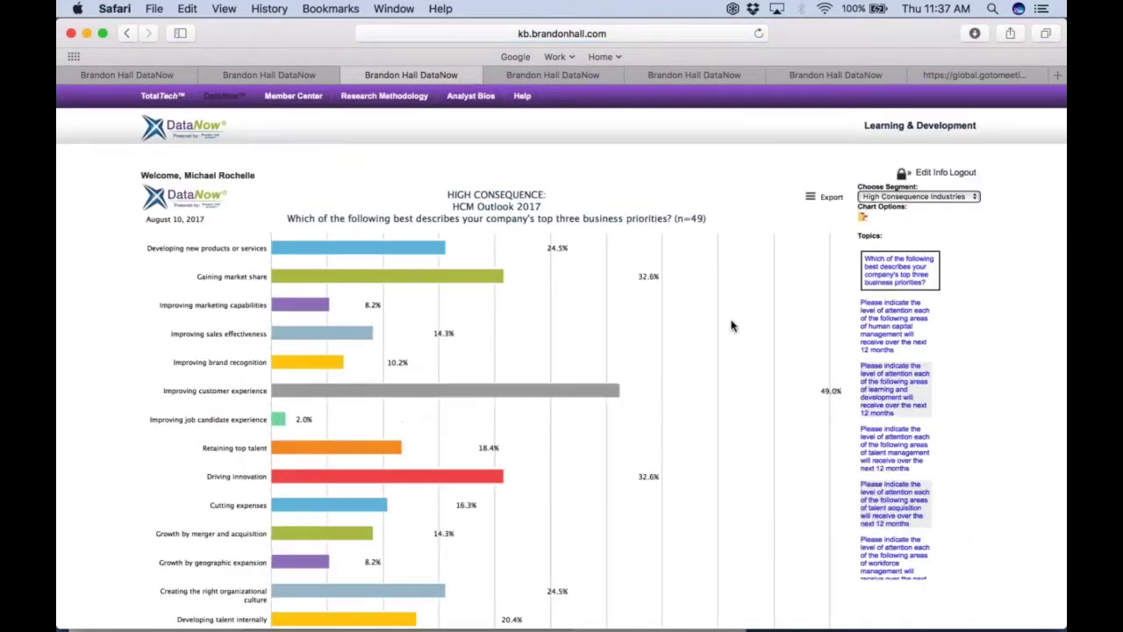
pyautogui.scroll(-5, 733, 326)
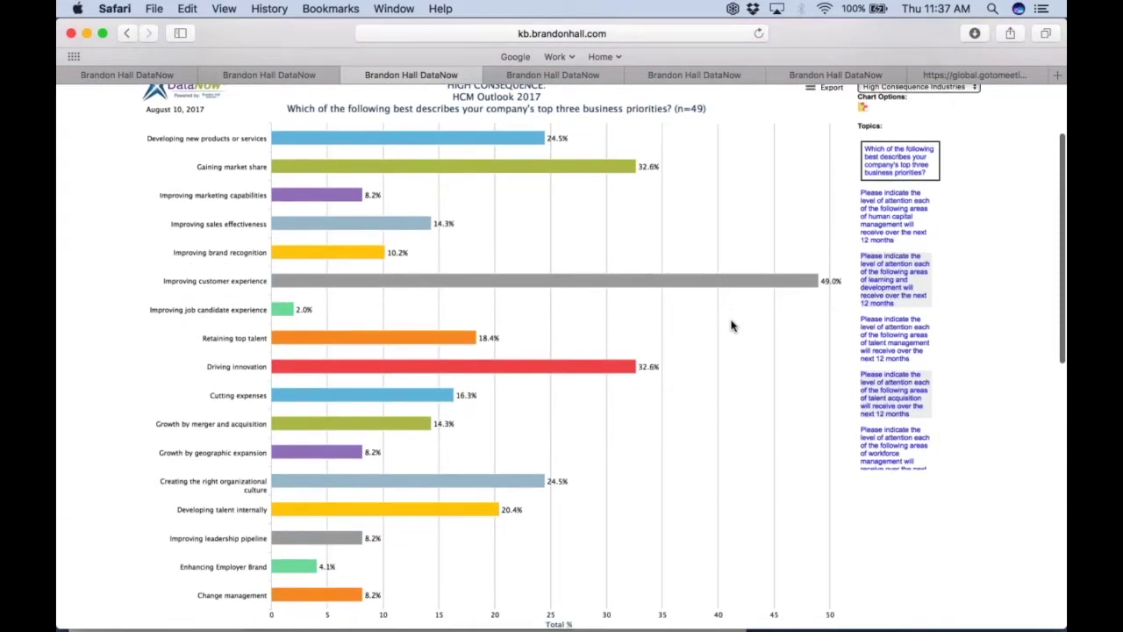
pyautogui.scroll(1, 733, 326)
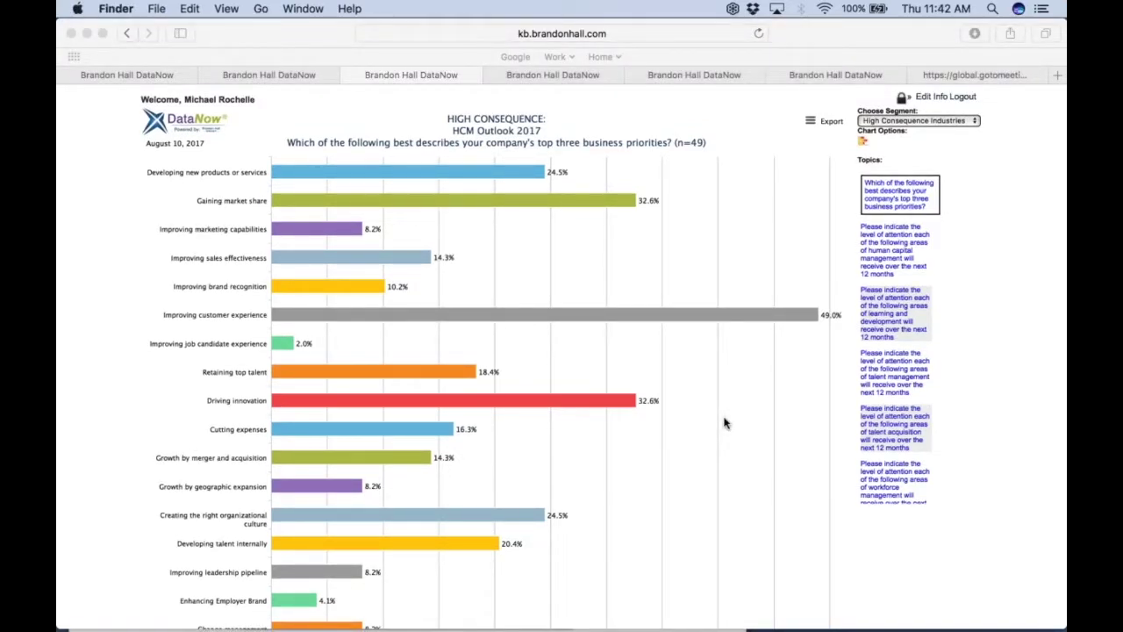
pyautogui.scroll(-5, 724, 423)
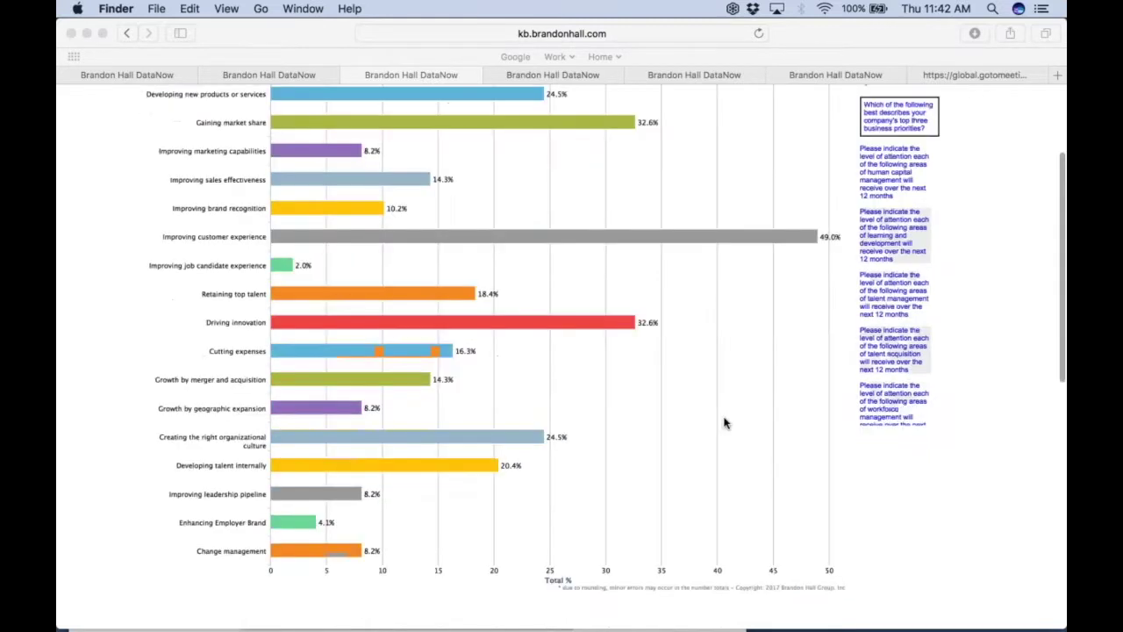
pyautogui.scroll(2, 723, 425)
pyautogui.scroll(2, 724, 428)
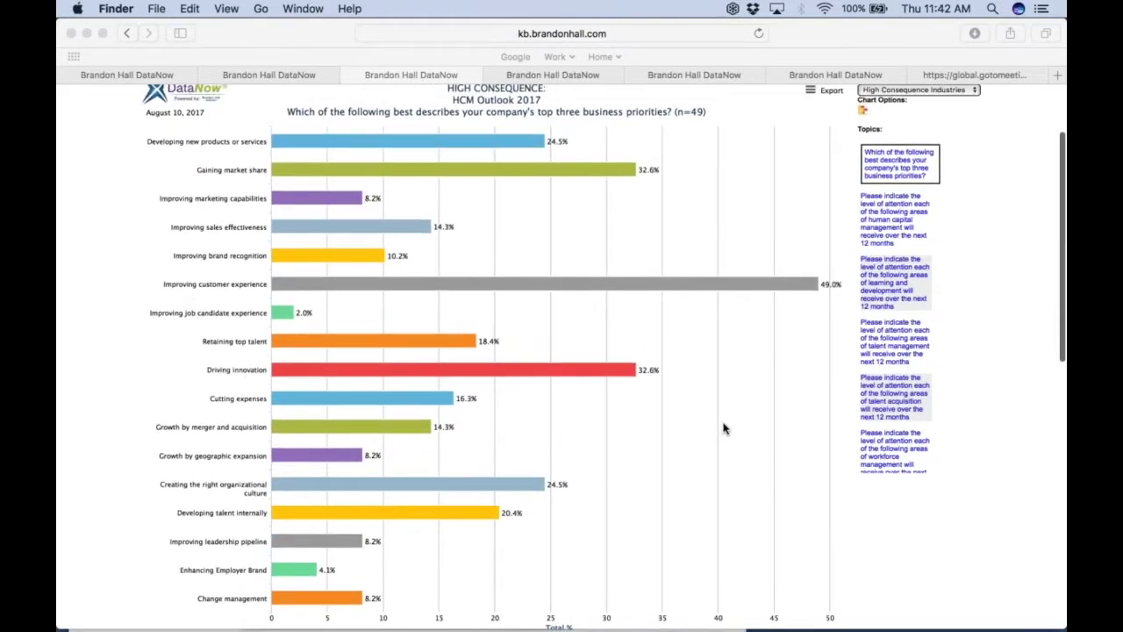
# - Open chart-3.jpeg from the Downloads folder in Preview
pyautogui.moveTo(386, 615)
pyautogui.click(383, 595)
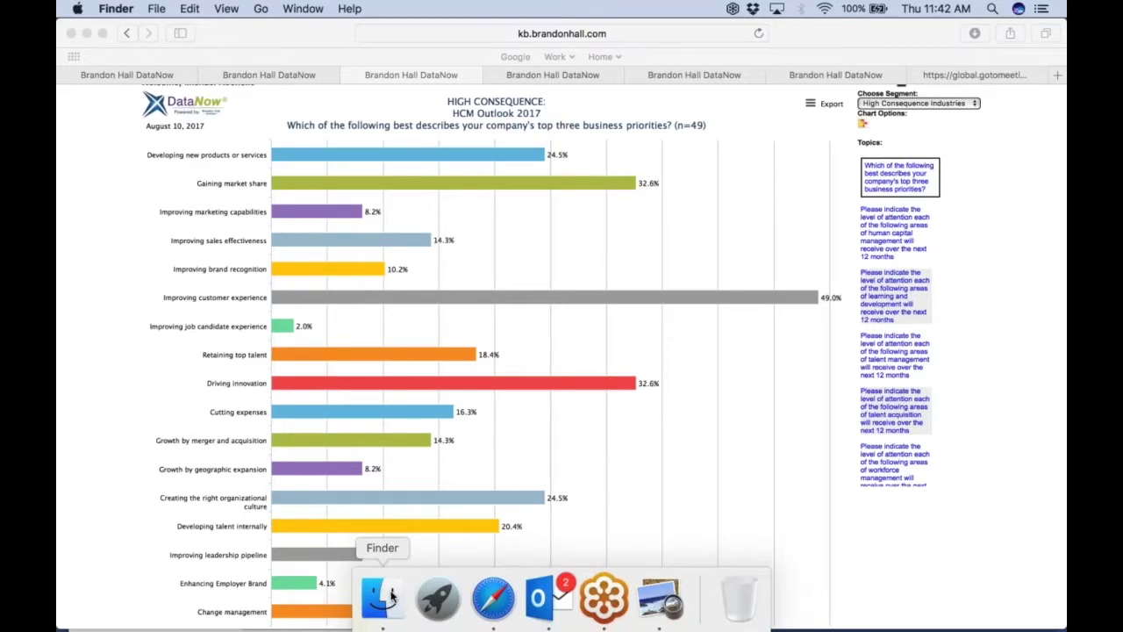
pyautogui.doubleClick(224, 90)
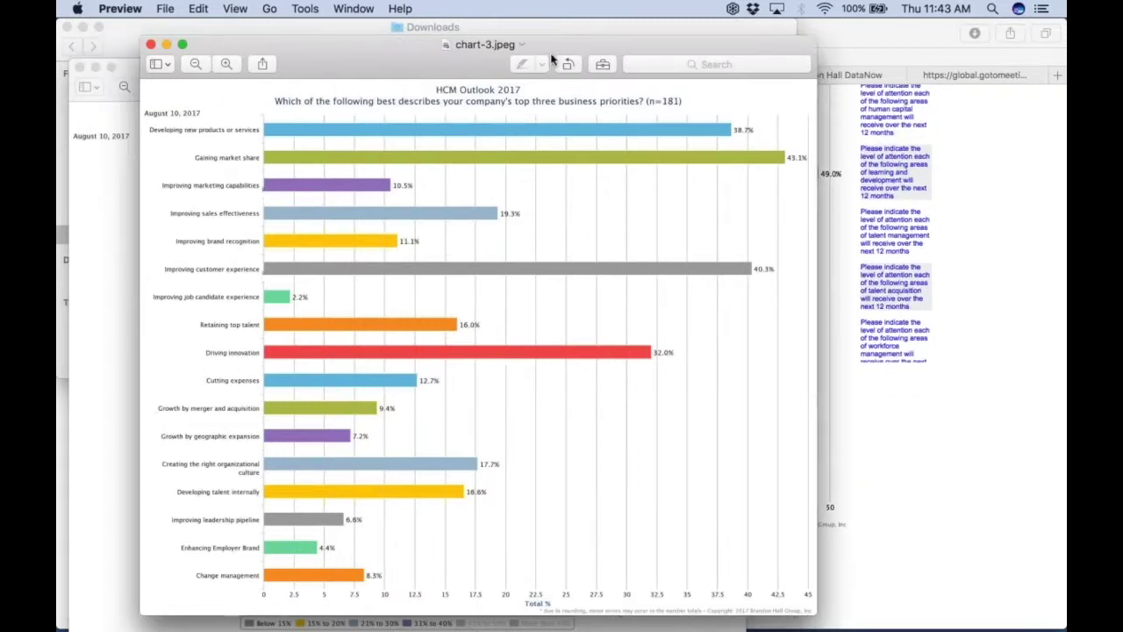
# - Close the chart-2.jpeg image and move chart-3 over the web chart's left side
pyautogui.moveTo(266, 53); pyautogui.dragTo(664, 70)
pyautogui.click(80, 69)
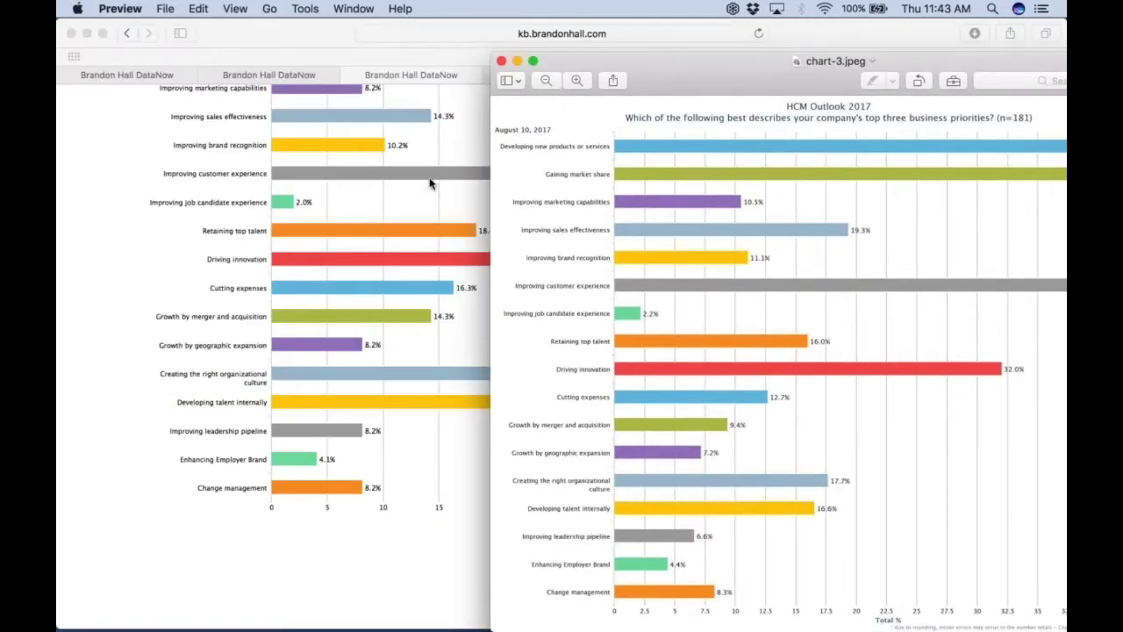
pyautogui.scroll(3, 430, 182)
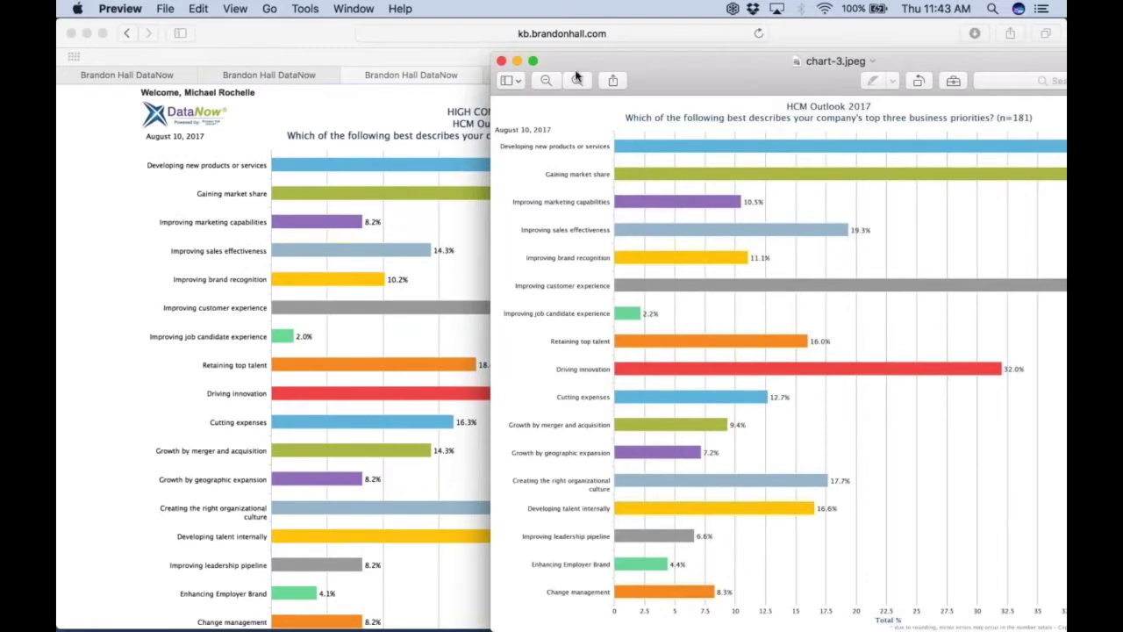
pyautogui.moveTo(575, 69); pyautogui.dragTo(728, 110)
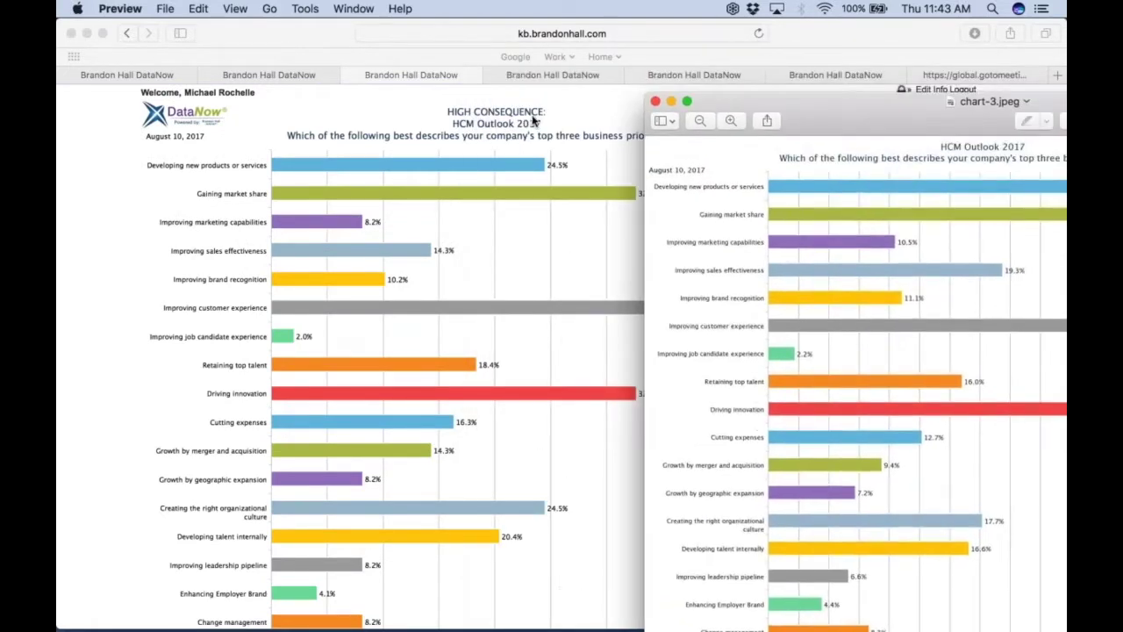
pyautogui.moveTo(533, 120); pyautogui.dragTo(226, 187)
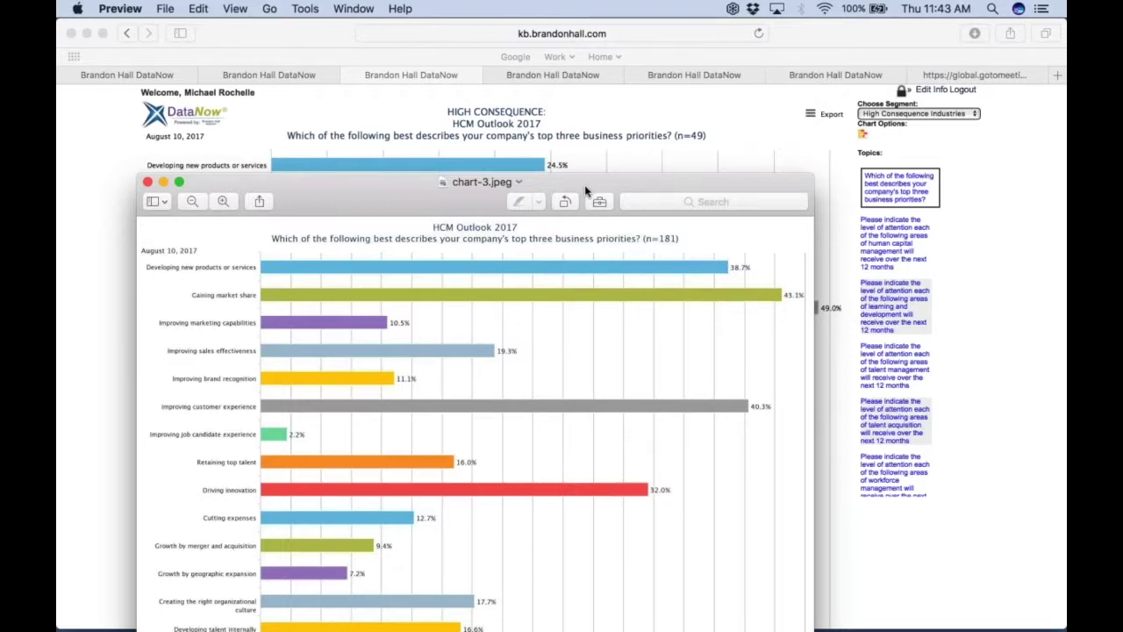
# - Slide the chart-3 image up and down over the High Consequence web chart to compare bars
pyautogui.moveTo(586, 191); pyautogui.dragTo(593, 223)
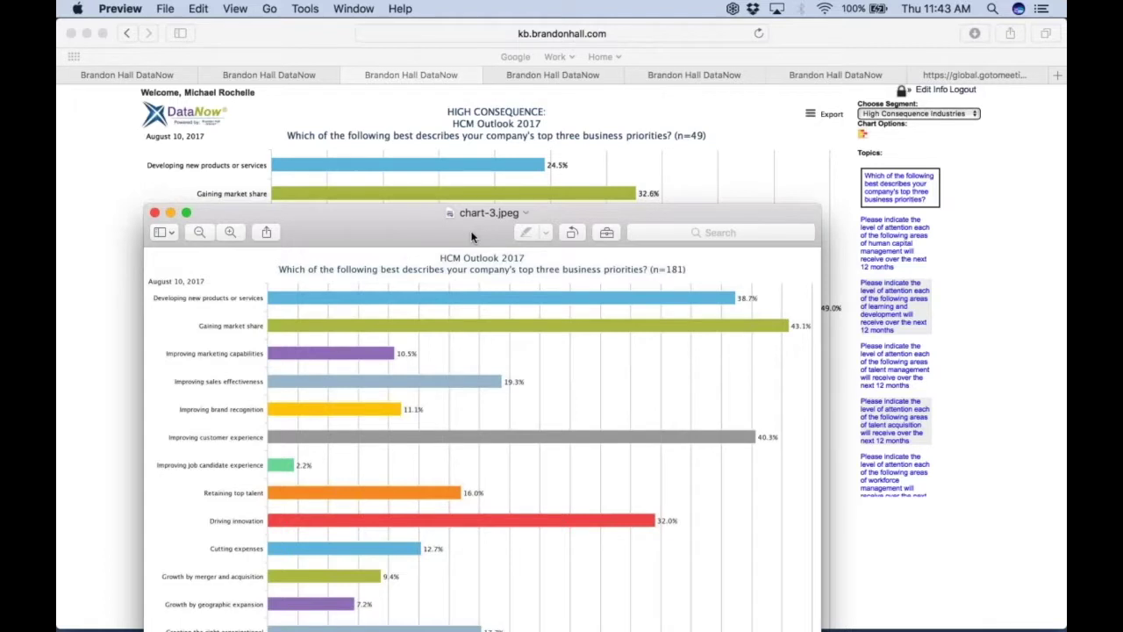
pyautogui.moveTo(471, 237); pyautogui.dragTo(499, 348)
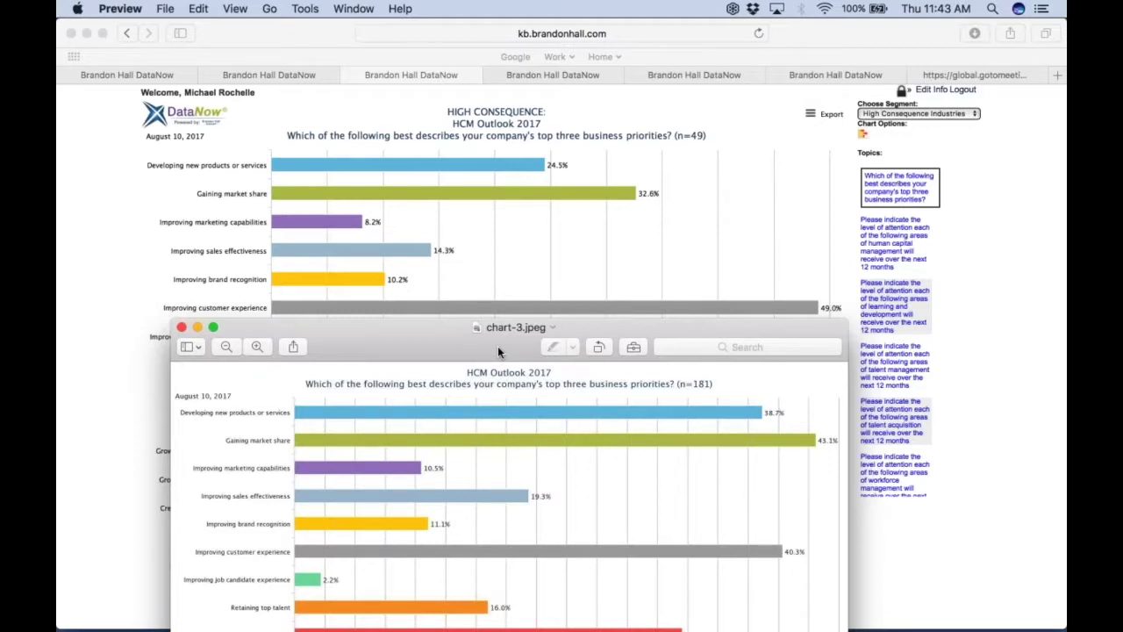
pyautogui.moveTo(498, 345); pyautogui.dragTo(513, 628)
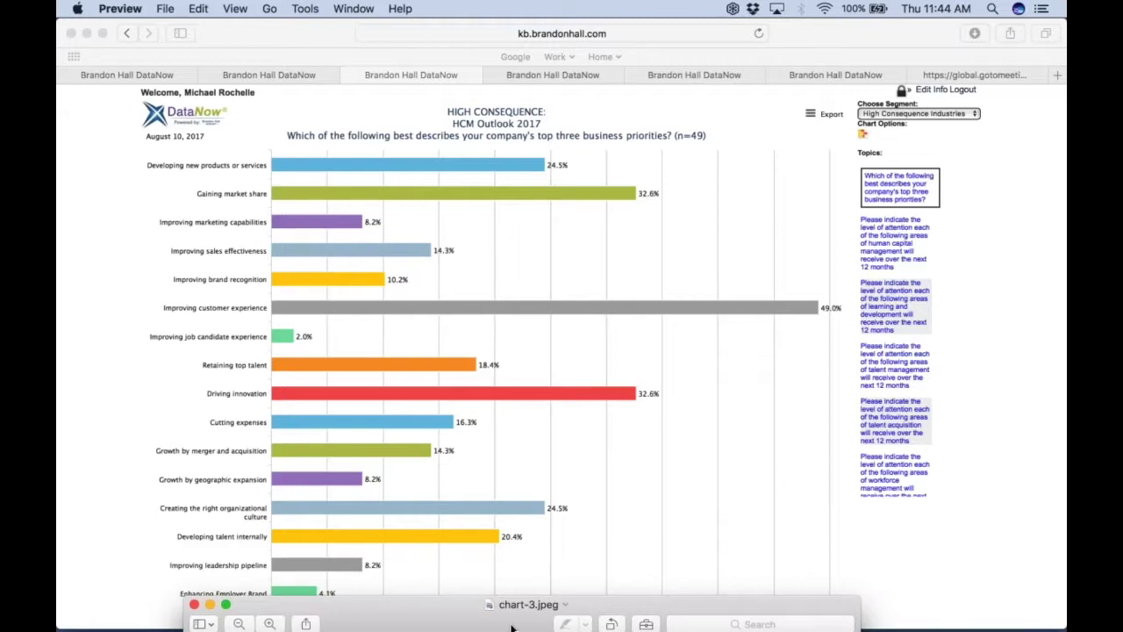
pyautogui.moveTo(511, 627); pyautogui.dragTo(541, 494)
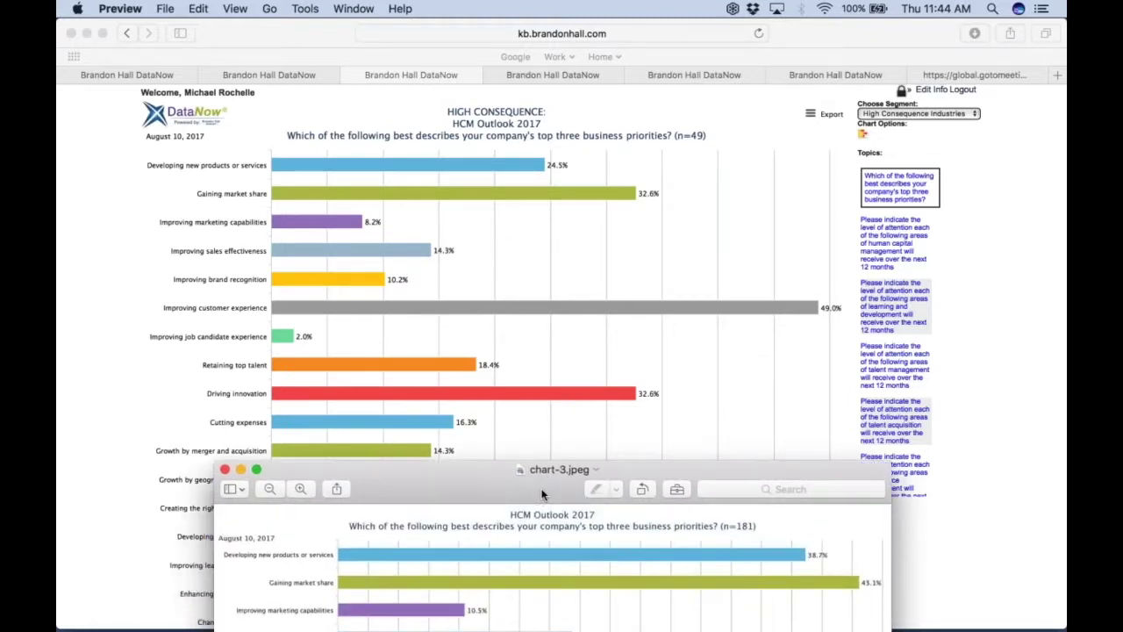
pyautogui.moveTo(473, 481); pyautogui.dragTo(547, 92)
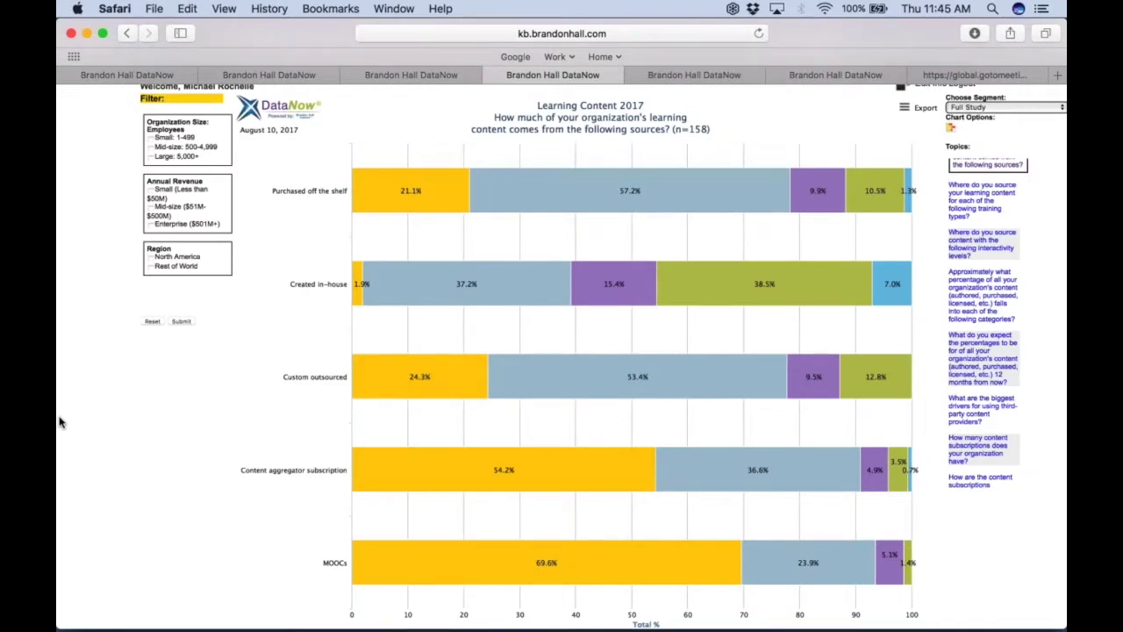
# - Review the Learning Content 2017 sources chart (n=158) and hide its None responses
pyautogui.scroll(2, 97, 424)
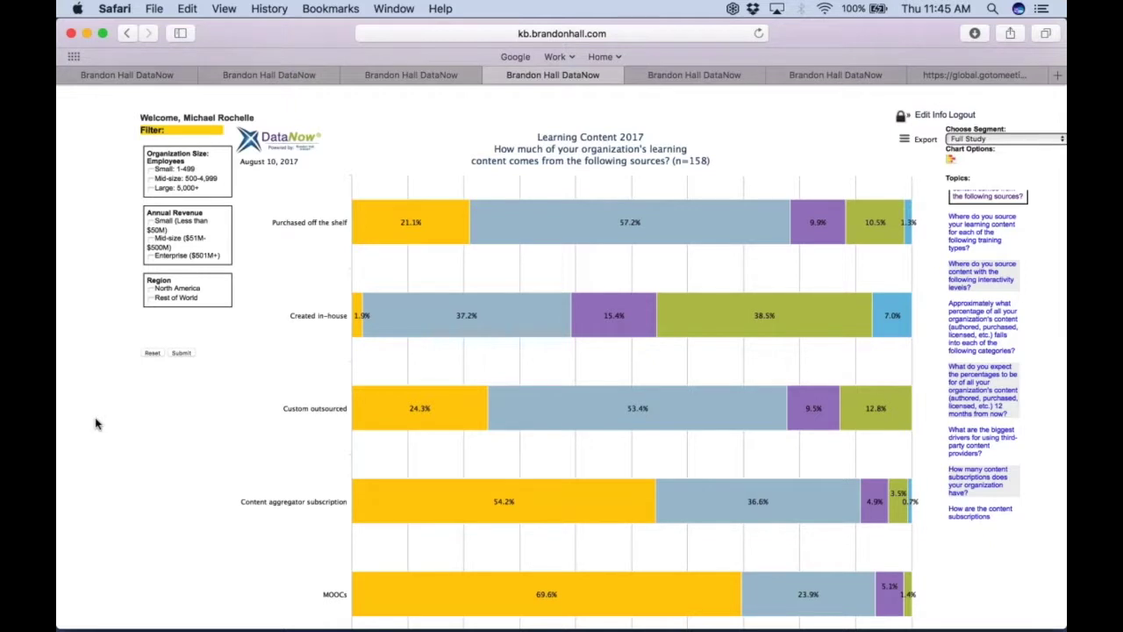
pyautogui.scroll(-3, 96, 424)
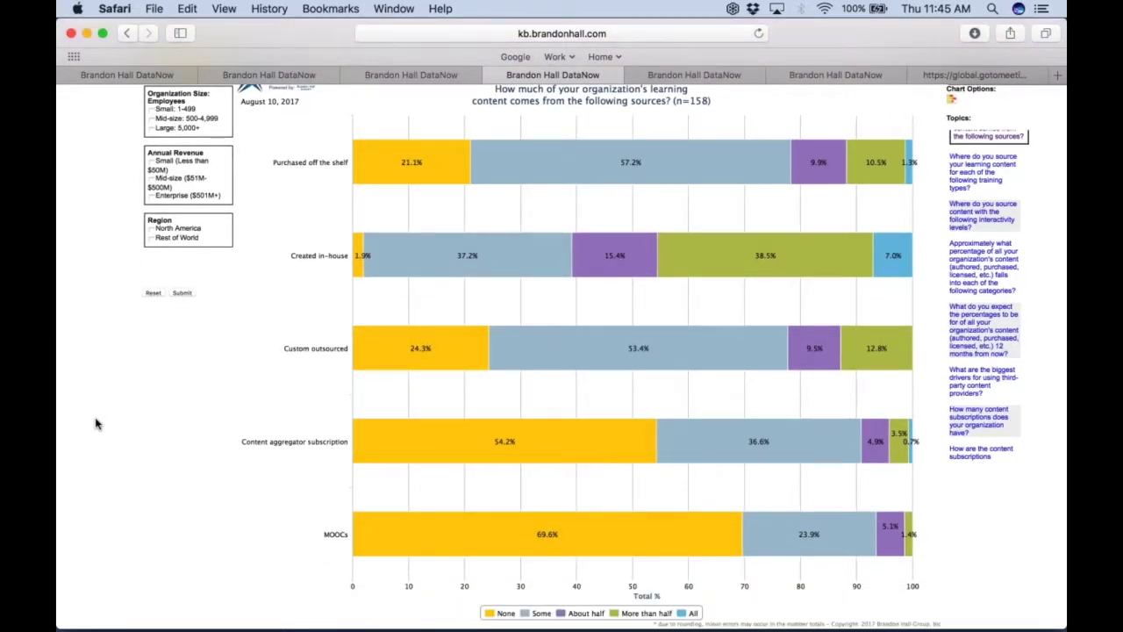
pyautogui.scroll(3, 96, 424)
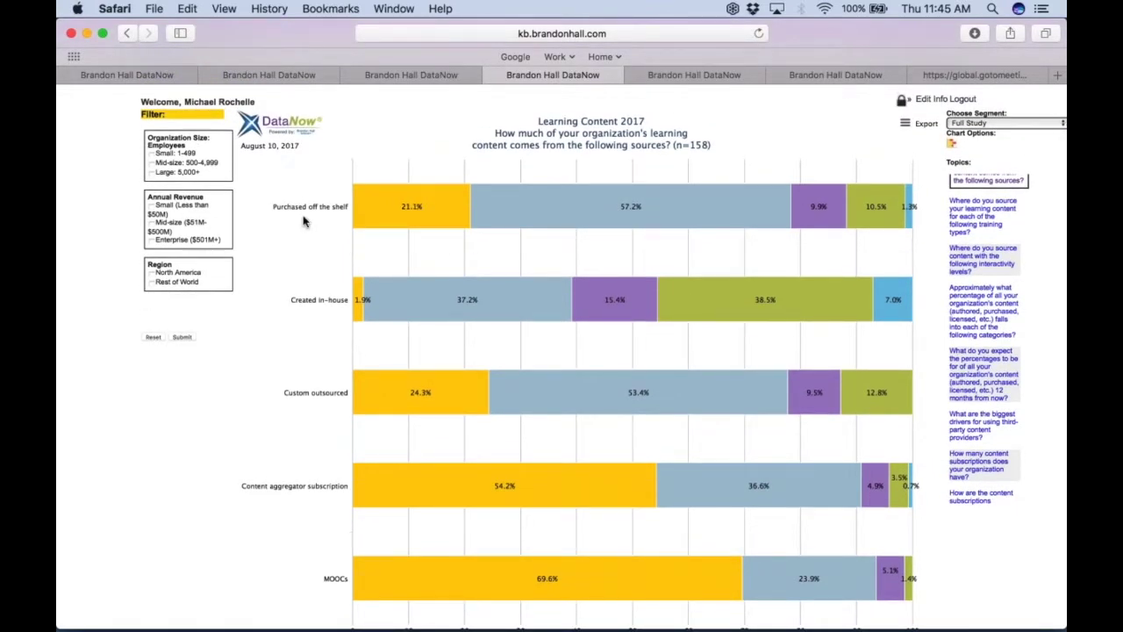
pyautogui.scroll(-5, 168, 469)
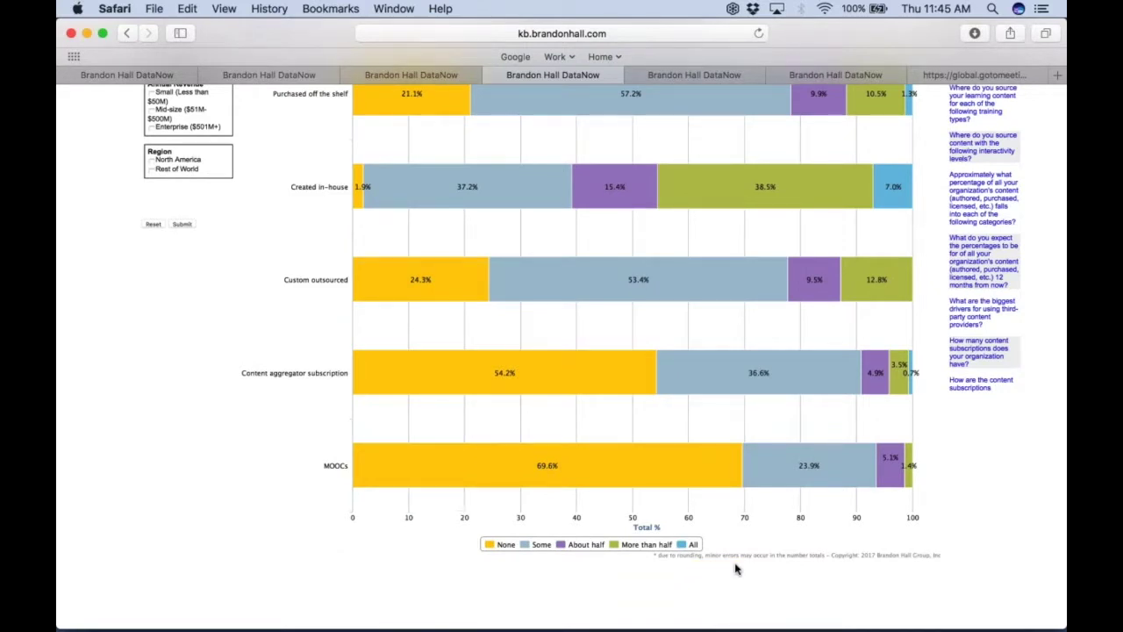
pyautogui.scroll(3, 736, 568)
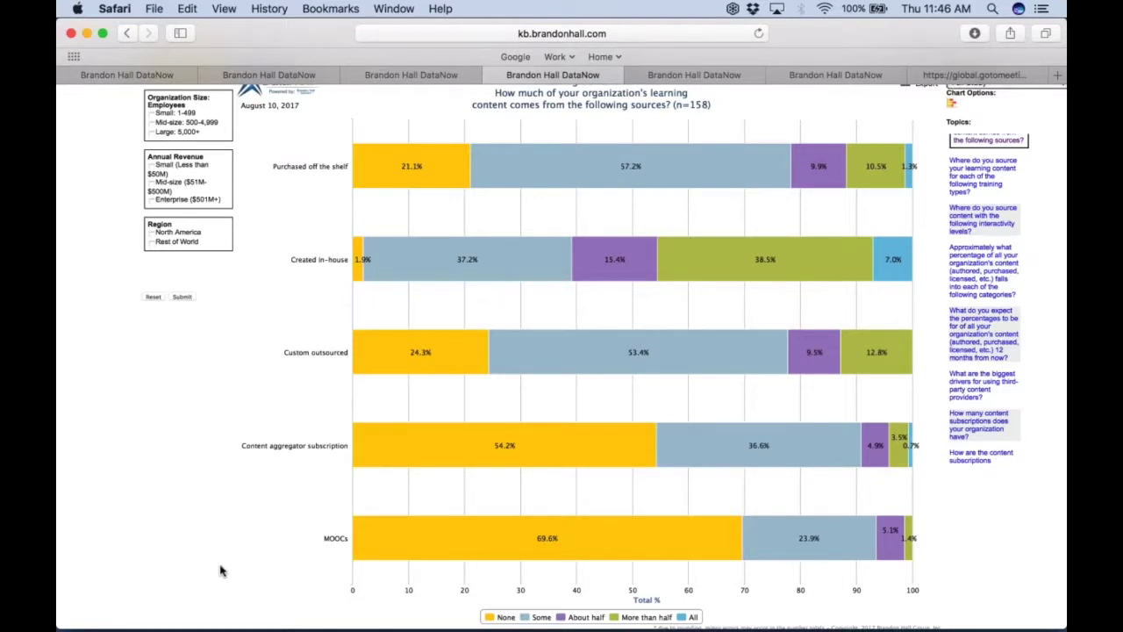
pyautogui.scroll(2, 221, 571)
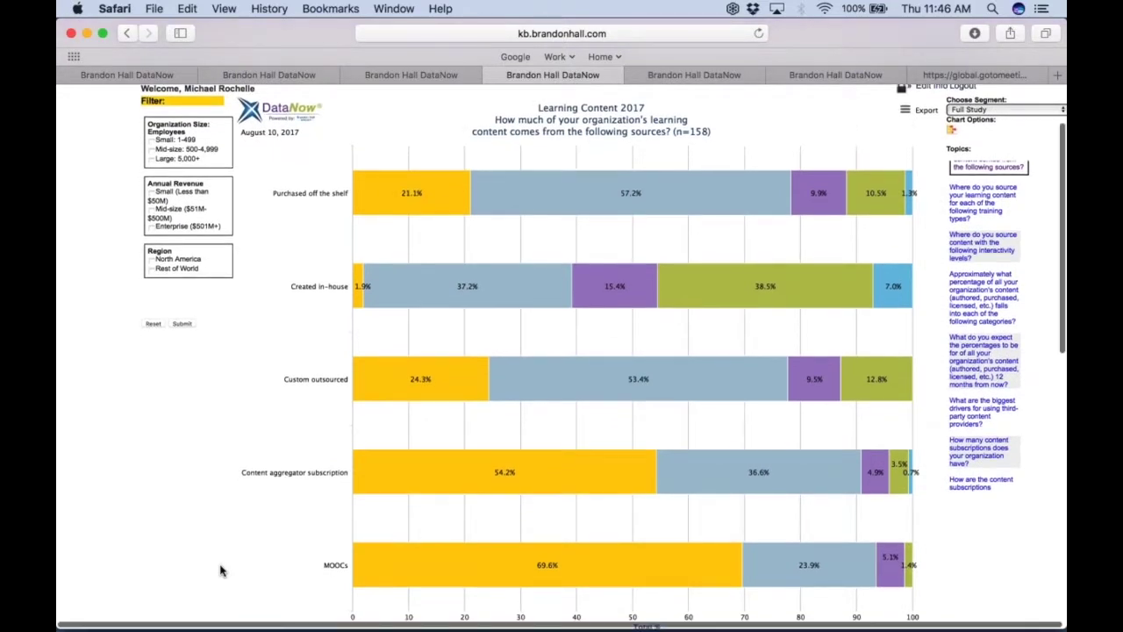
pyautogui.scroll(-1, 220, 571)
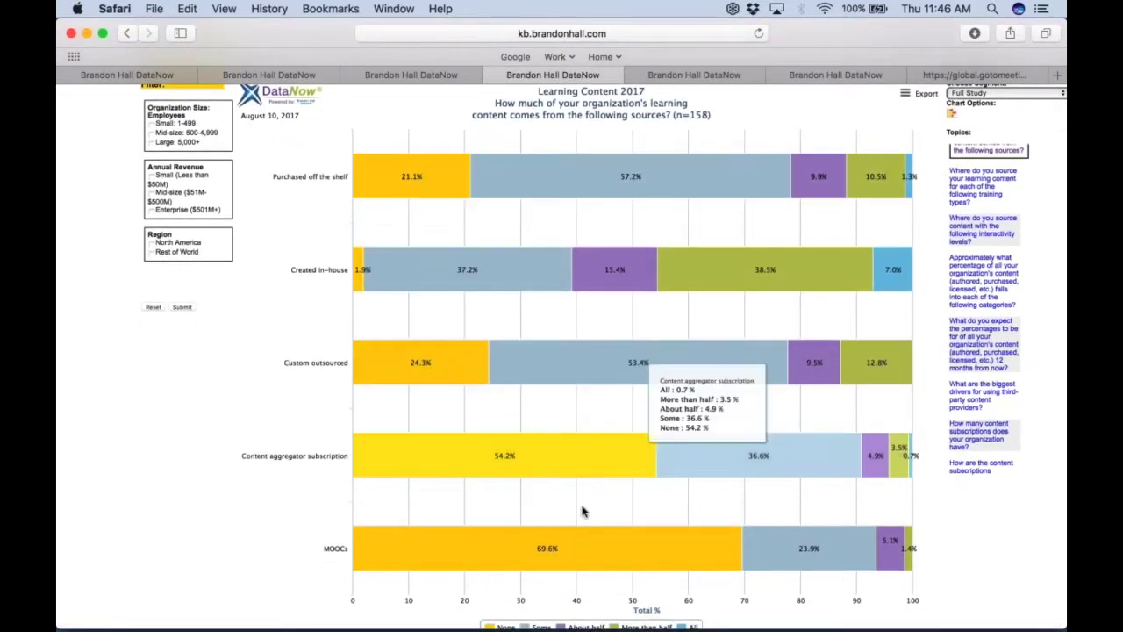
pyautogui.scroll(-1, 175, 522)
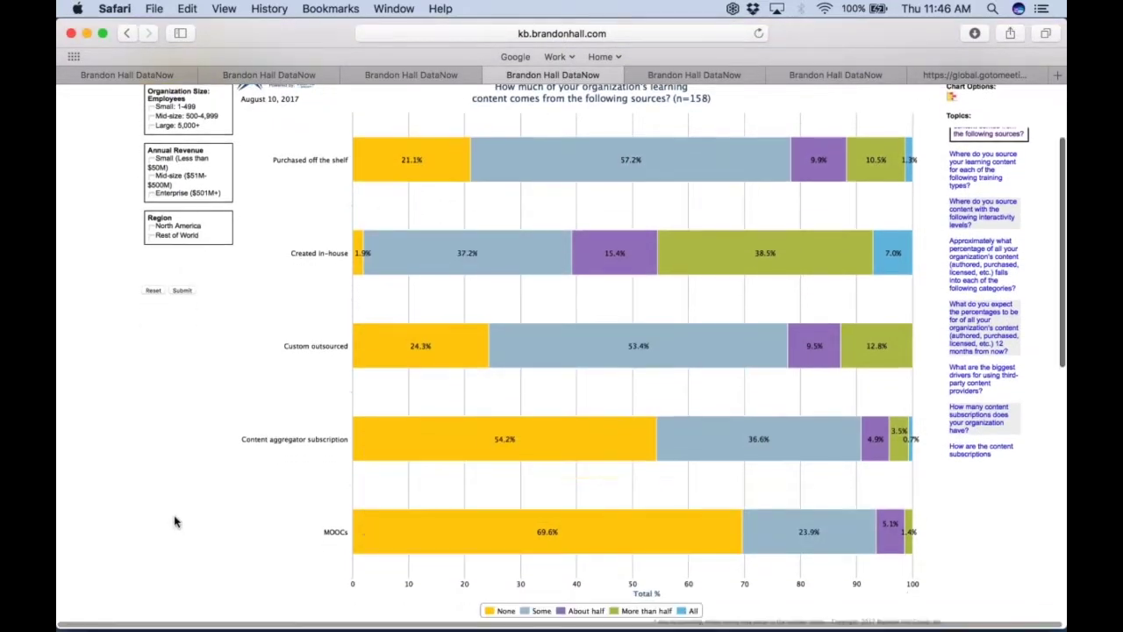
pyautogui.click(504, 610)
# - Hide the other response series, leaving only About half, led by Created in-house at 15.4%
pyautogui.click(538, 611)
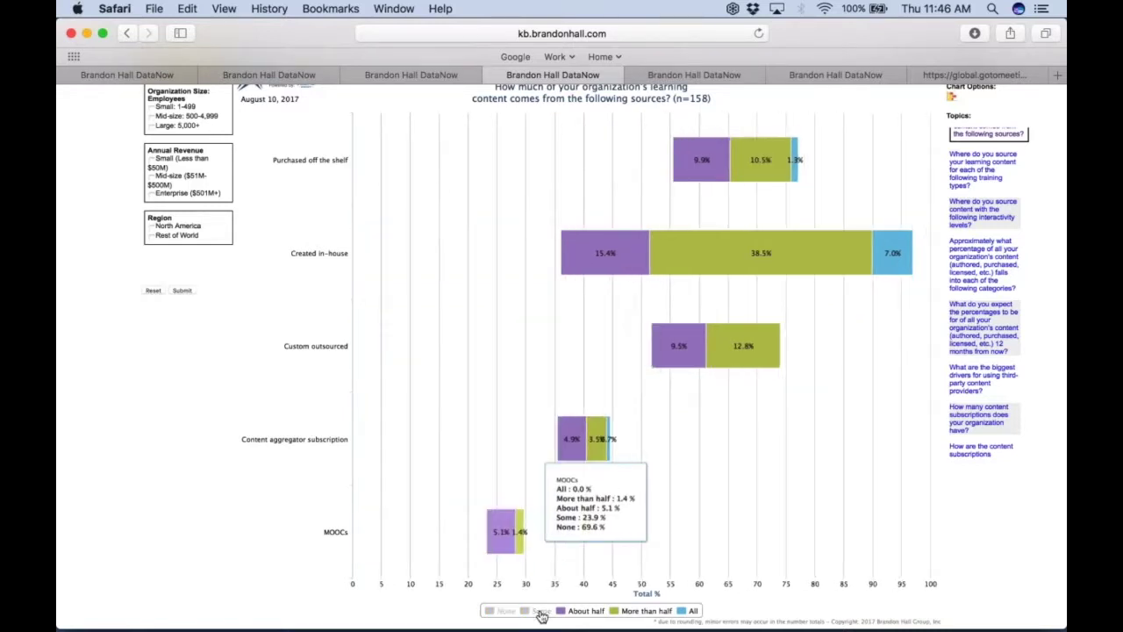
pyautogui.click(649, 611)
pyautogui.click(692, 612)
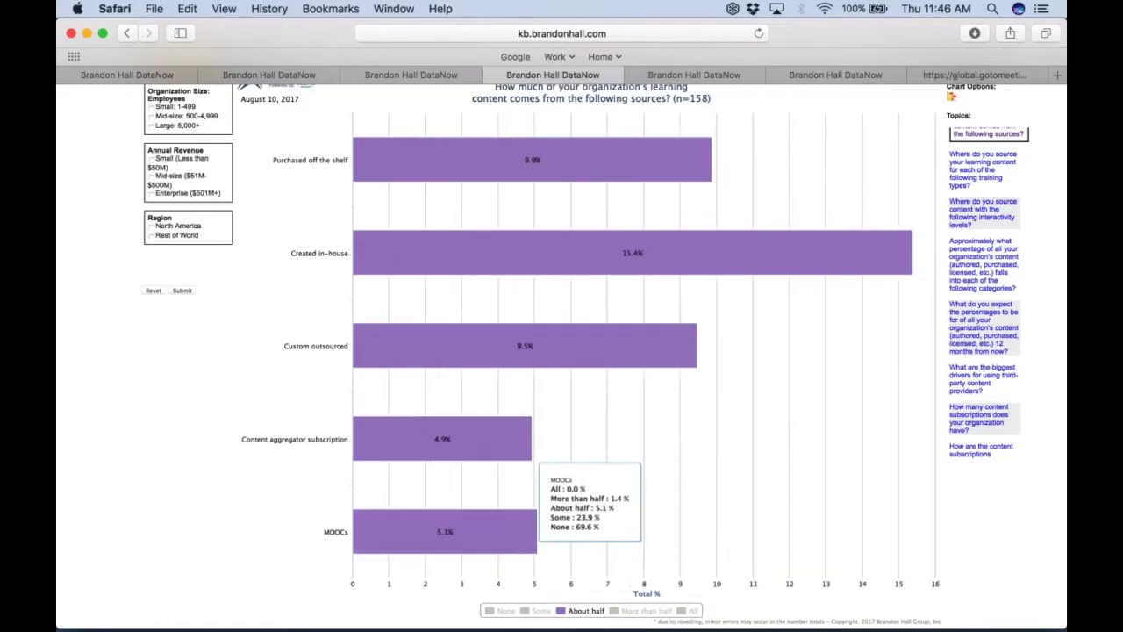
pyautogui.scroll(1, 694, 615)
pyautogui.scroll(1, 117, 484)
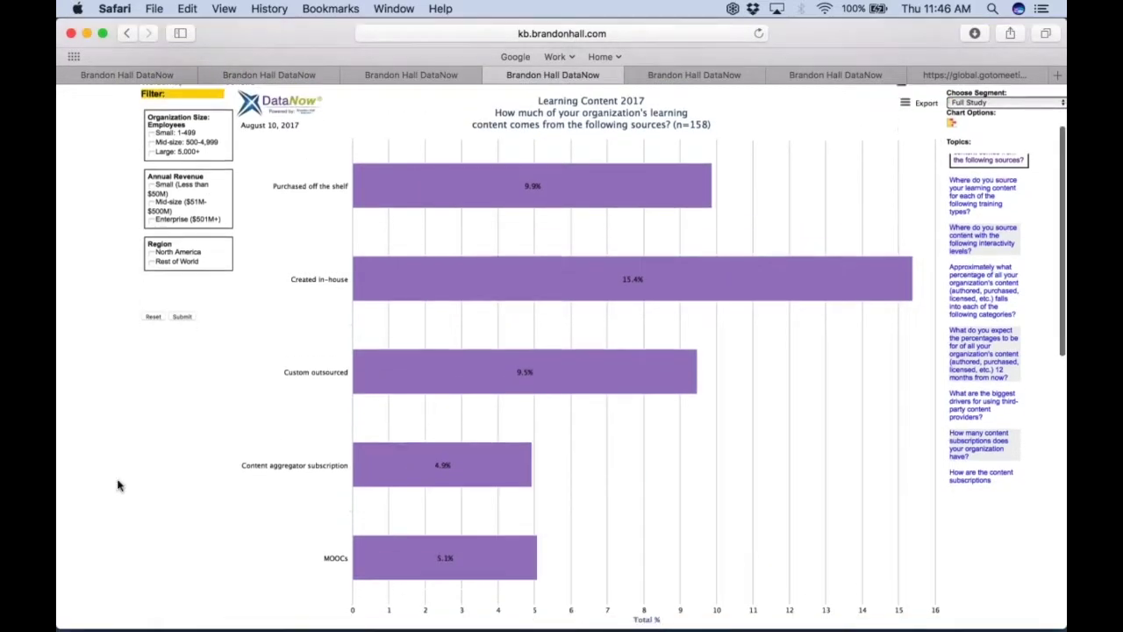
pyautogui.scroll(-2, 117, 483)
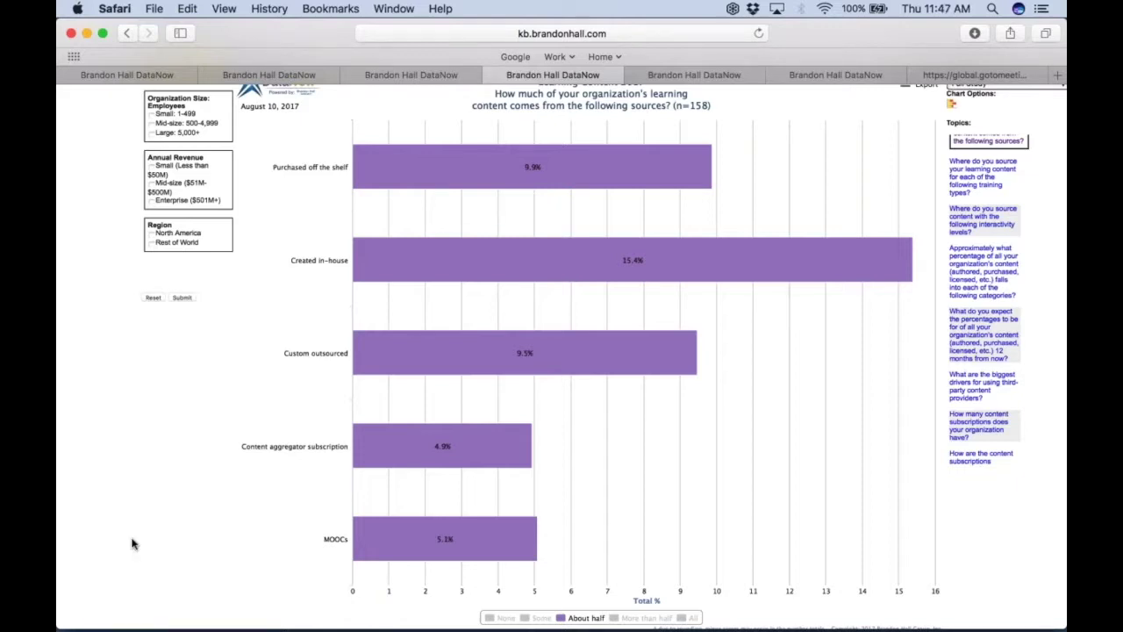
pyautogui.scroll(-2, 131, 544)
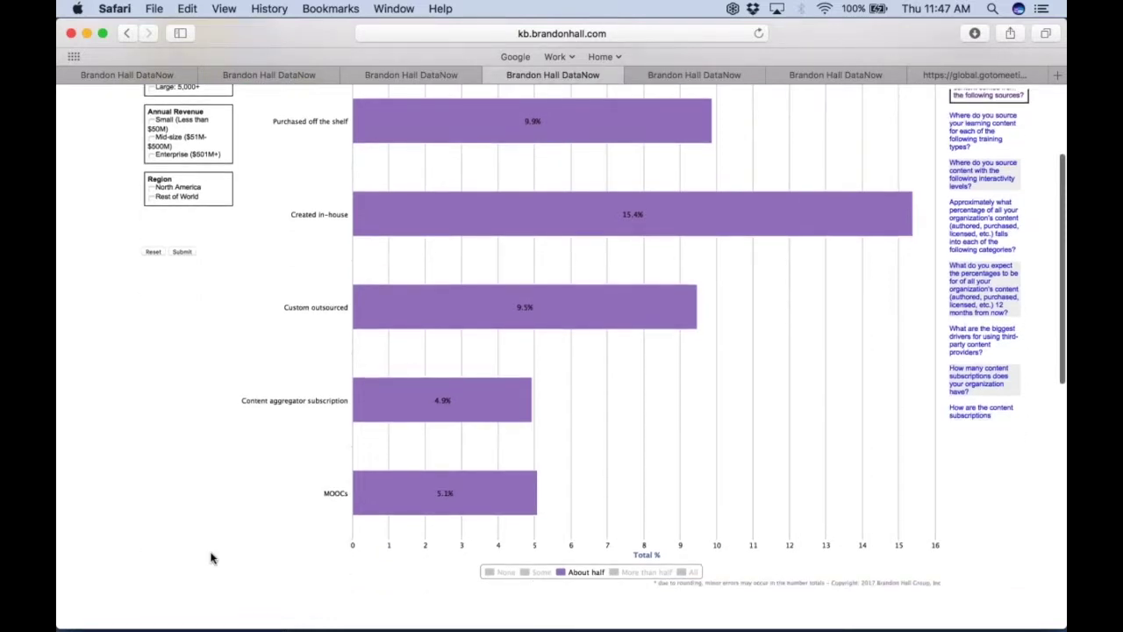
# - Re-enable the Some series alongside About half, then switch to the Performance Management pie chart
pyautogui.click(537, 572)
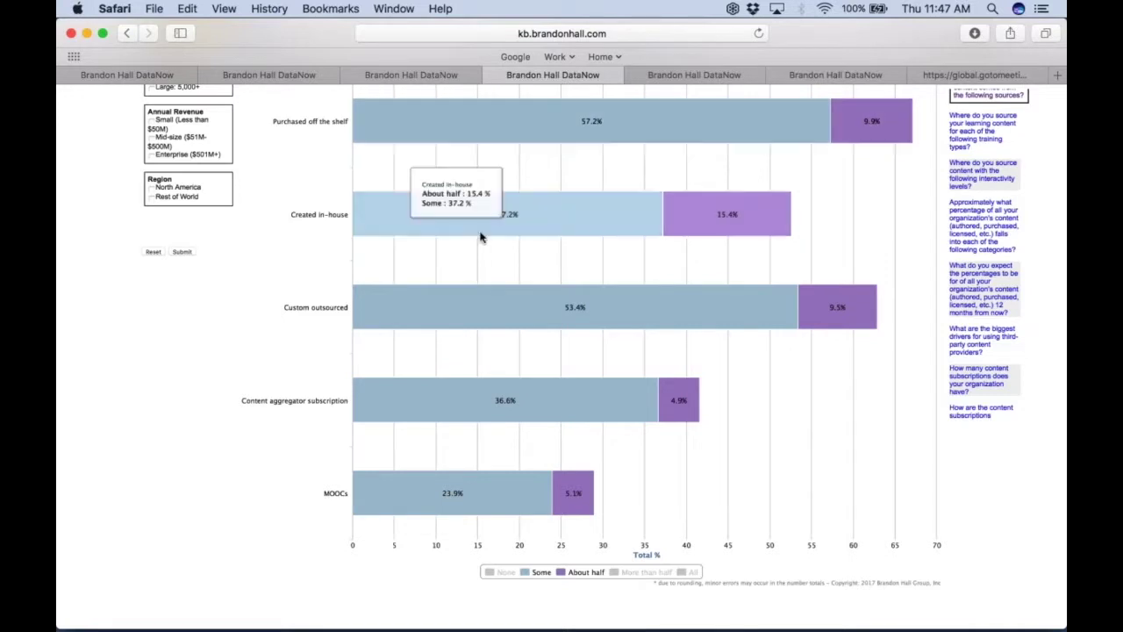
pyautogui.scroll(2, 100, 466)
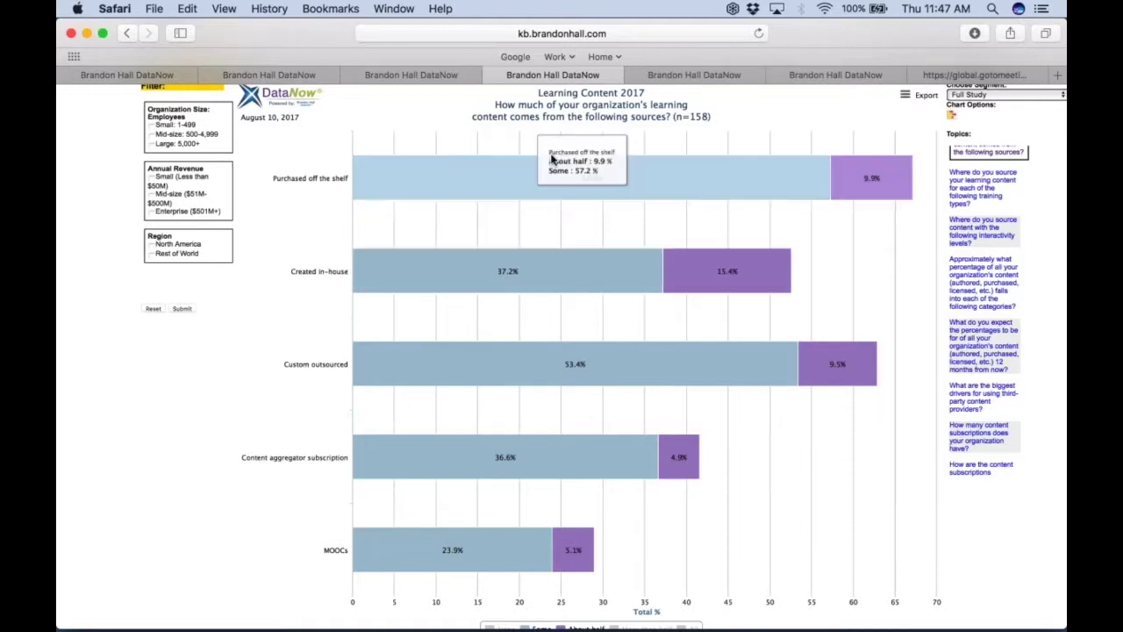
pyautogui.click(679, 77)
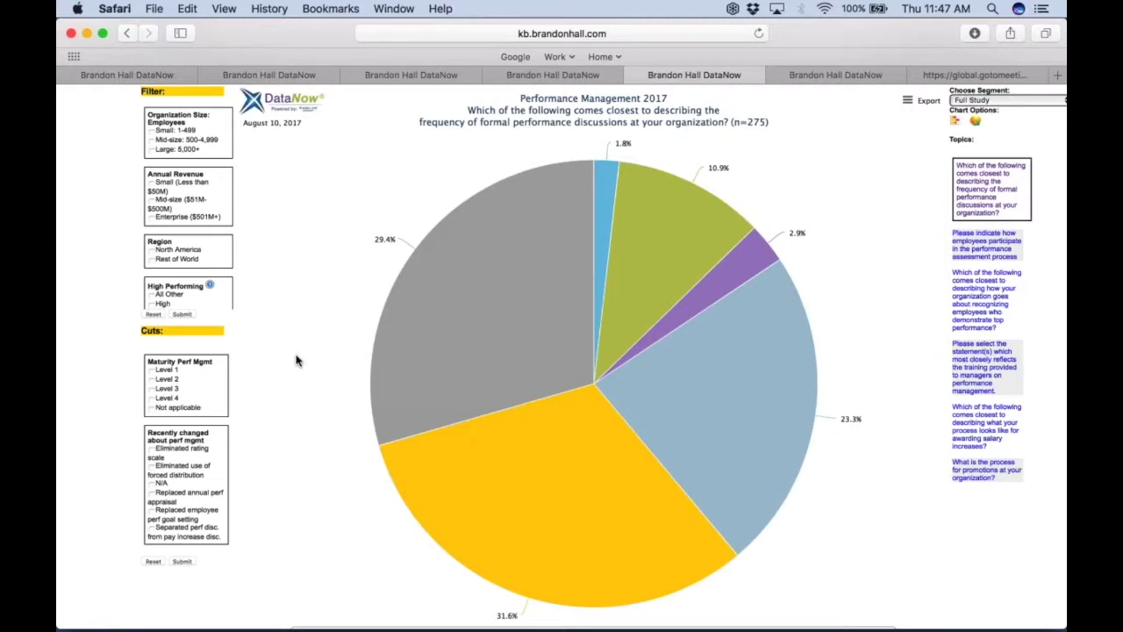
# - Hide the Twice-a-year discussions slice, leaving One-time annual at 29.4% as the largest
pyautogui.scroll(-3, 296, 359)
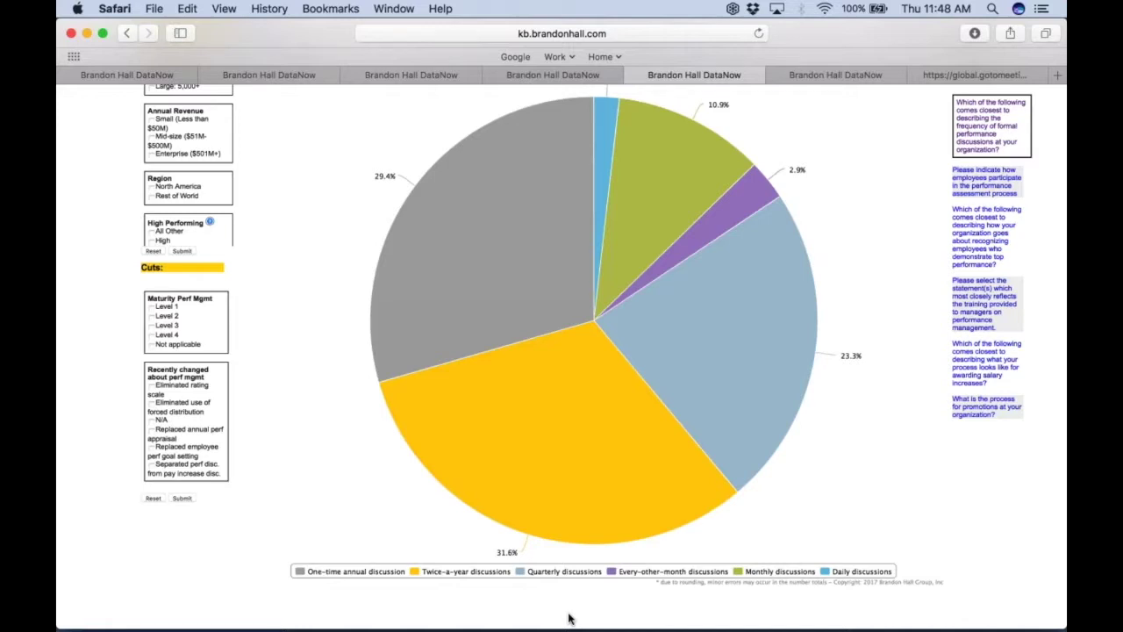
pyautogui.click(467, 570)
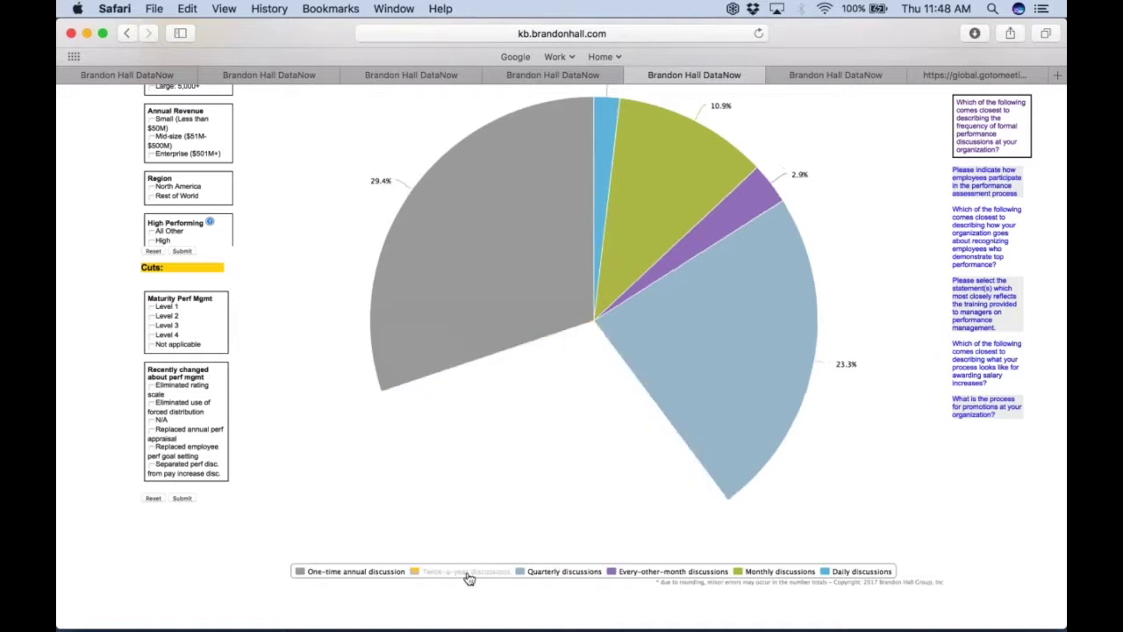
# - Hide Quarterly and Every-other-month slices, read remaining values, then restore Quarterly at 23.3%
pyautogui.click(553, 573)
pyautogui.click(658, 573)
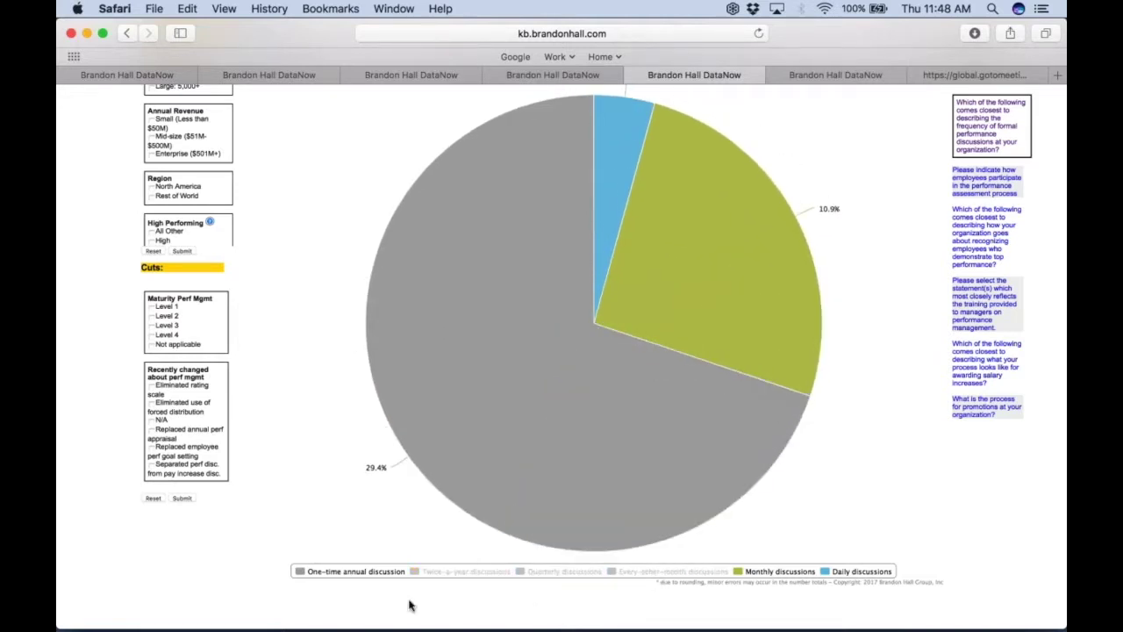
pyautogui.moveTo(444, 386)
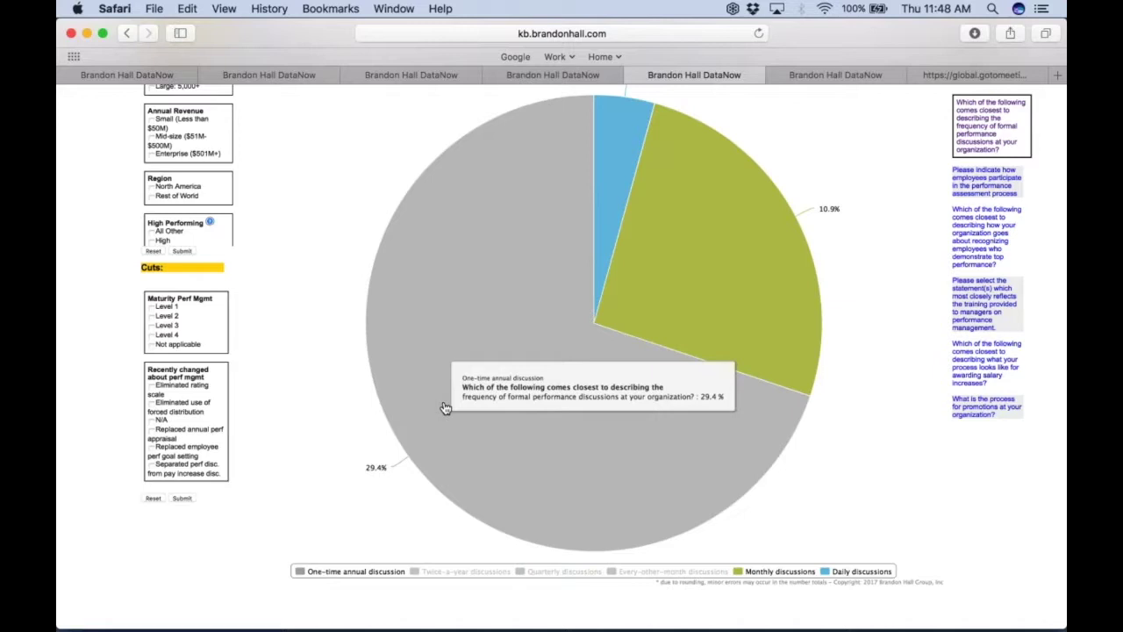
pyautogui.scroll(1, 446, 408)
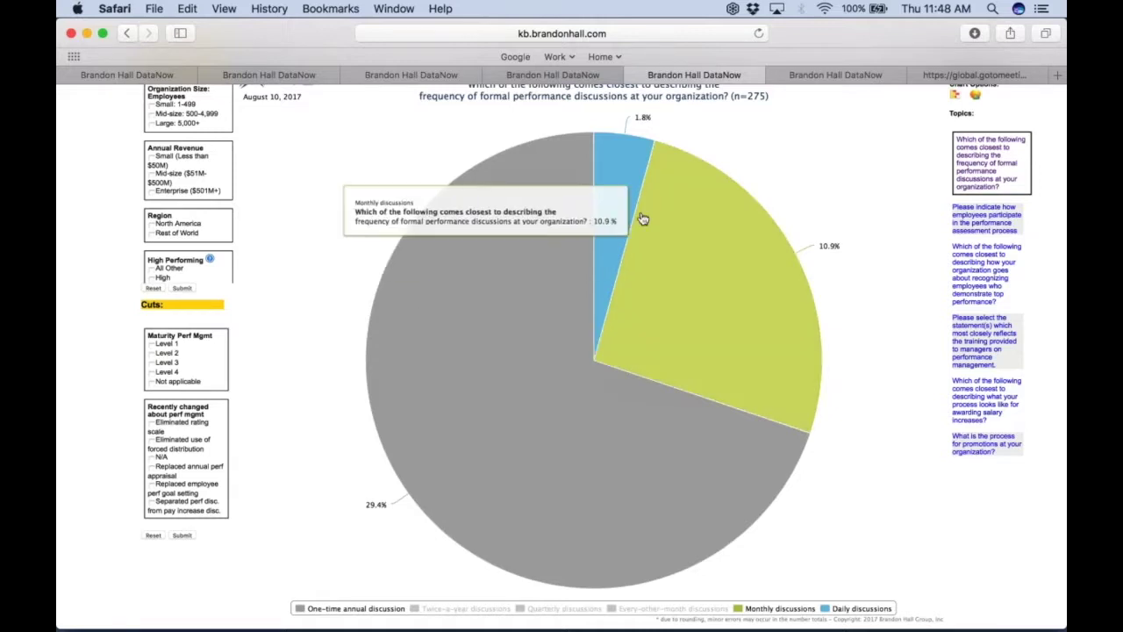
pyautogui.moveTo(734, 298)
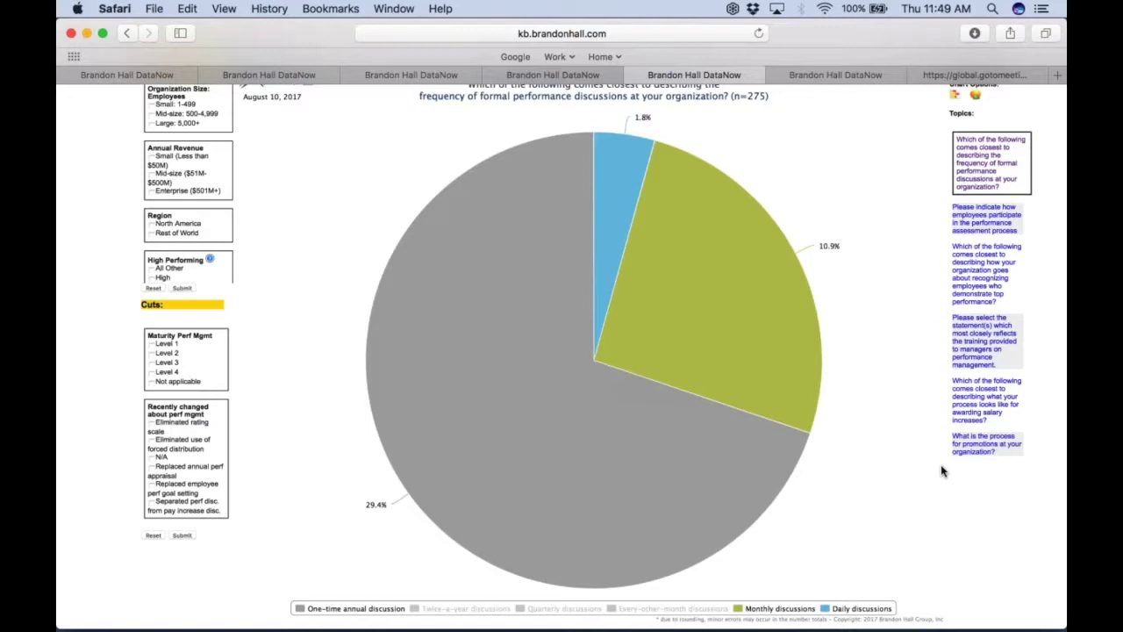
pyautogui.click(568, 613)
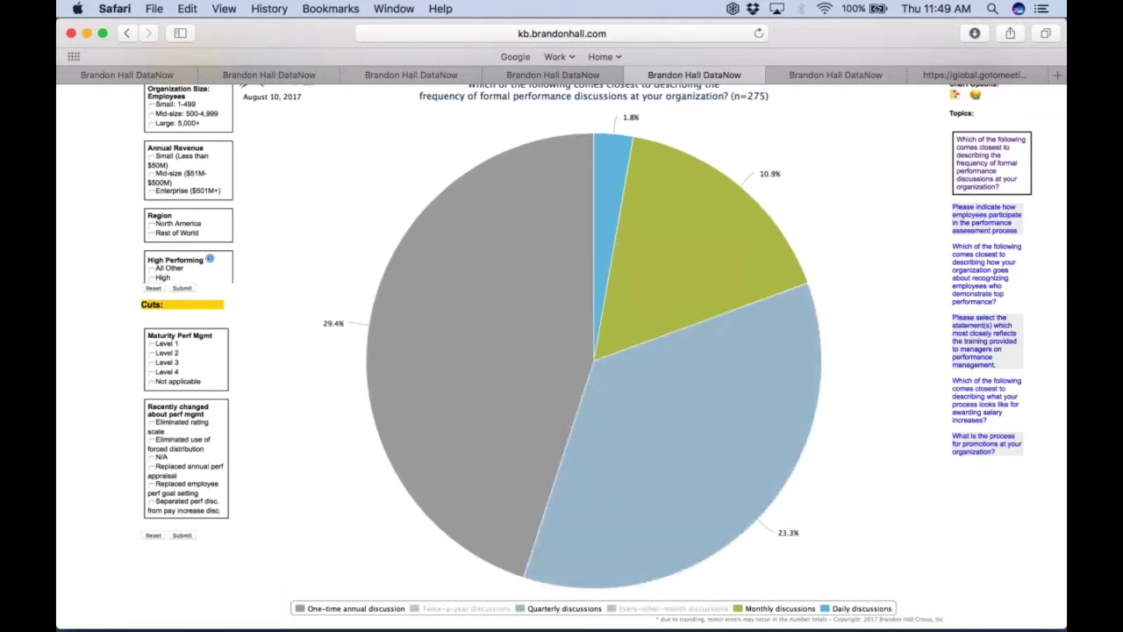
# - Restore the Twice-a-year and Every-other-month slices, then go to the Learning Content 2017 Studies page
pyautogui.click(492, 612)
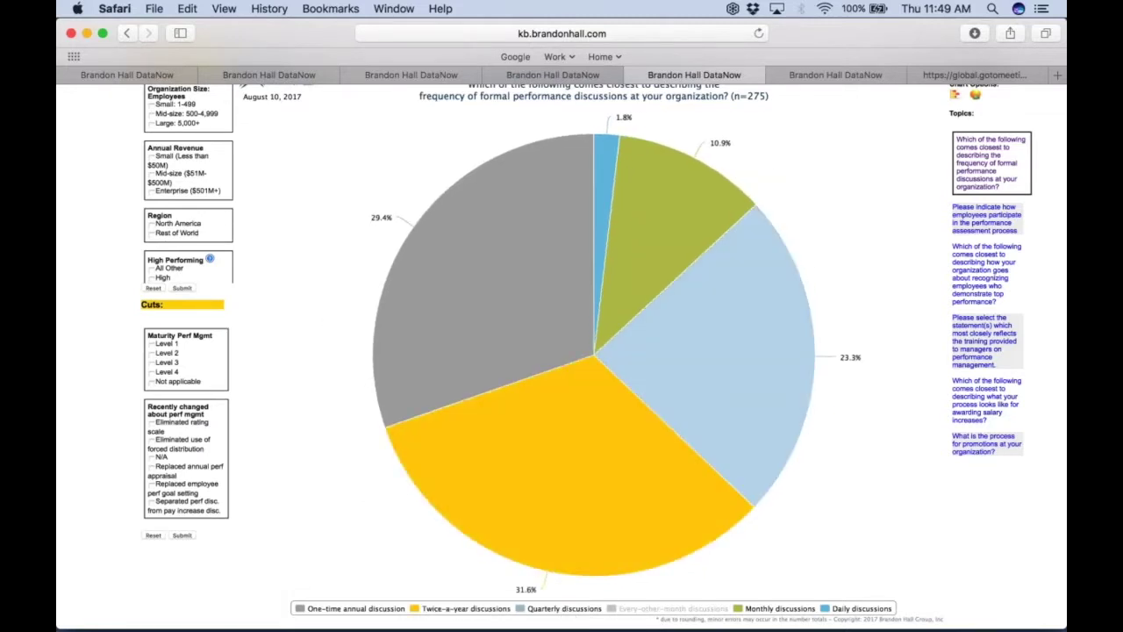
pyautogui.click(654, 611)
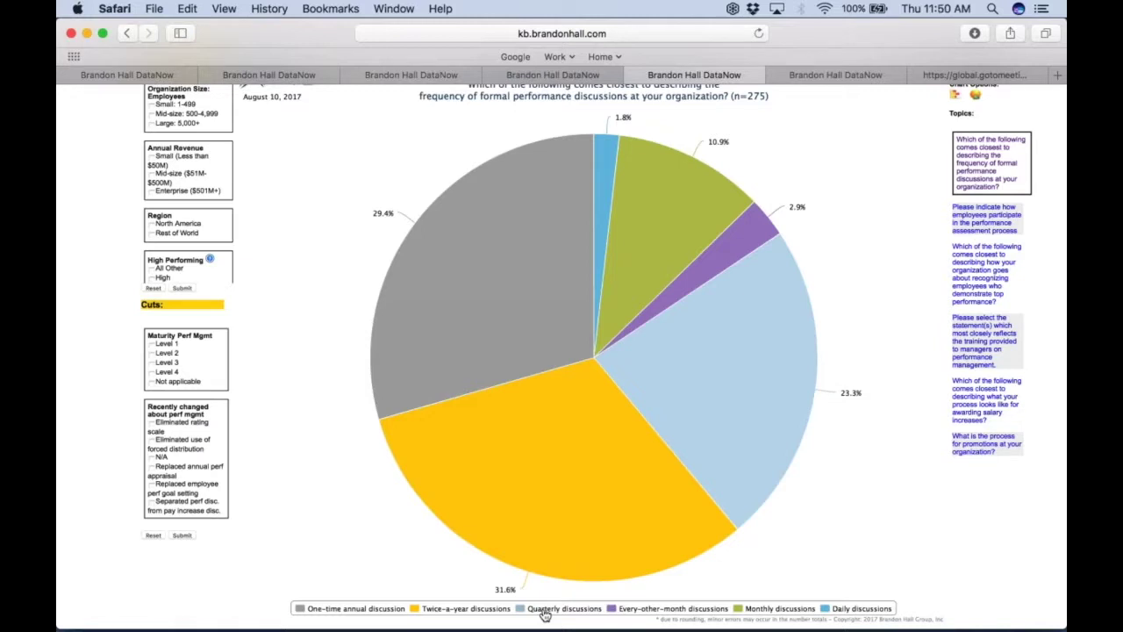
pyautogui.click(838, 75)
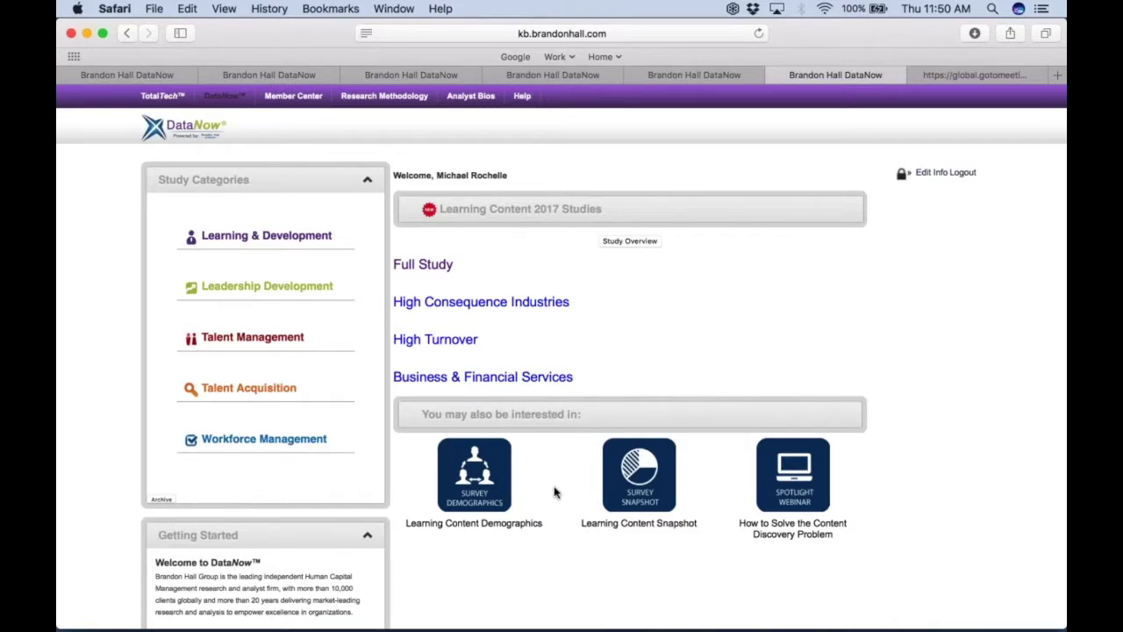
# - Open the Learning Content Demographics image showing 226 responses from 28 countries and 31 industries
pyautogui.click(465, 483)
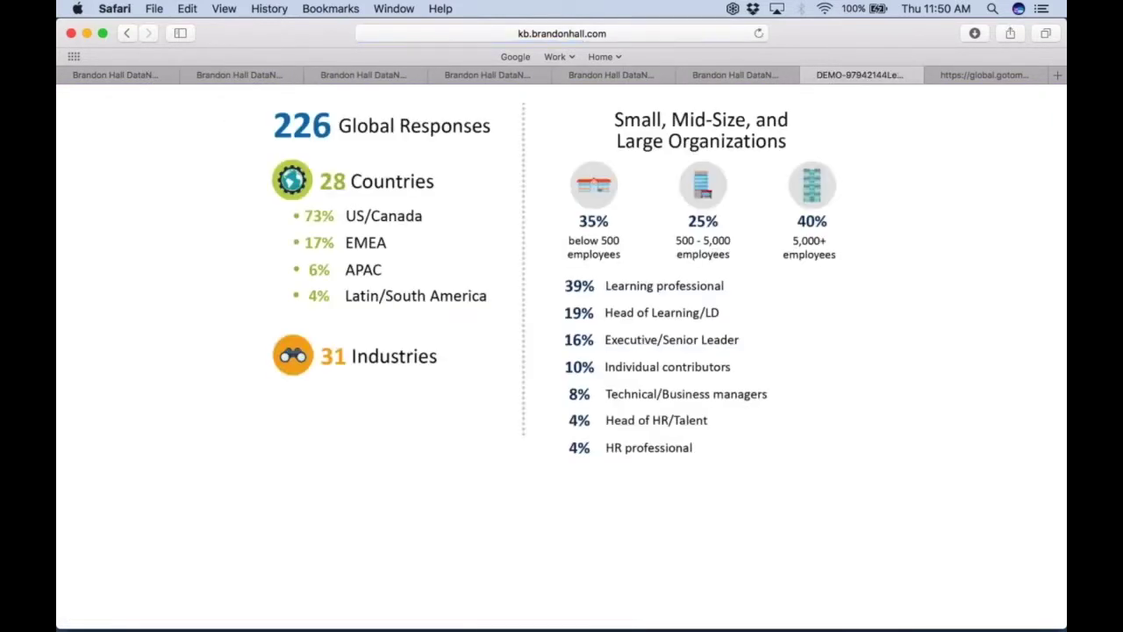
# - View the Learning Content 2017 Snapshot PDF, then return to the DataNow study page
pyautogui.click(720, 77)
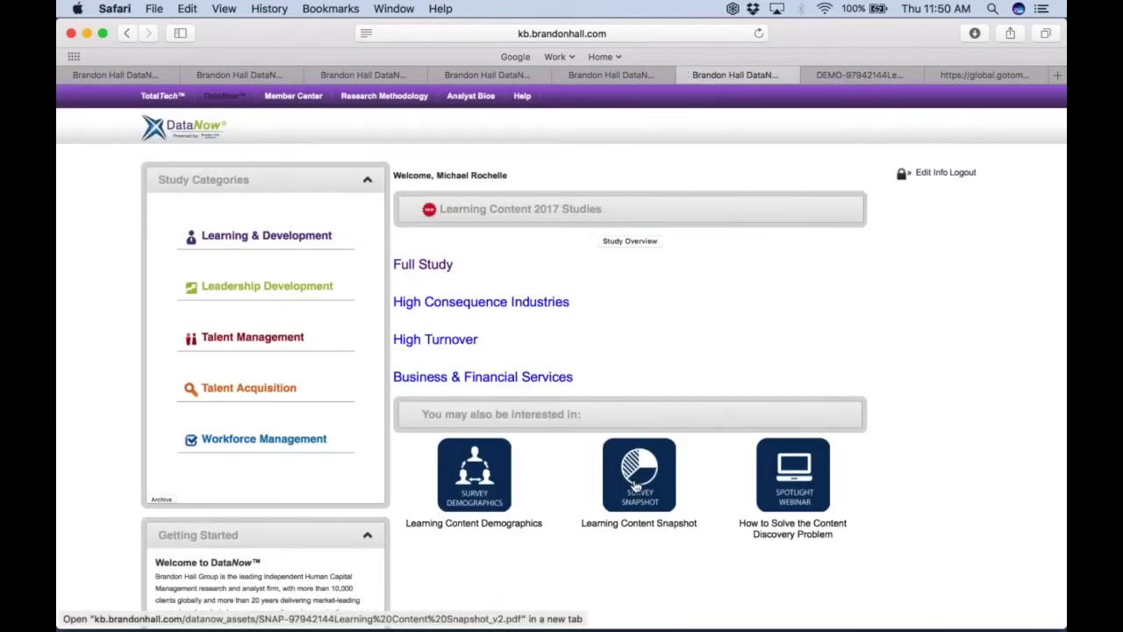
pyautogui.click(638, 485)
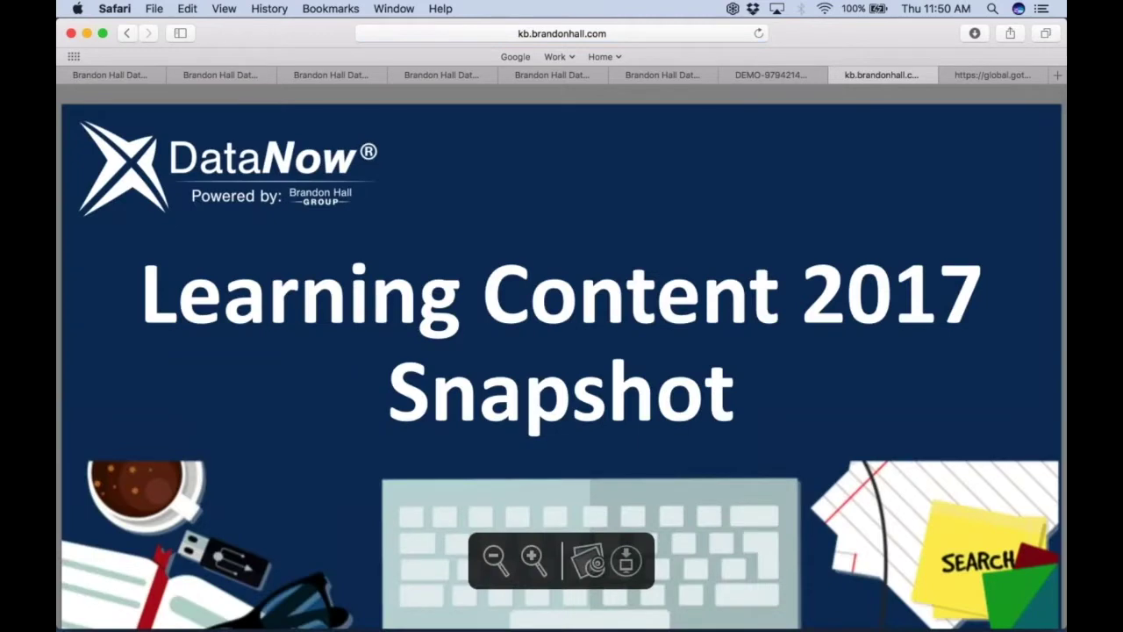
pyautogui.scroll(-10, 561, 351)
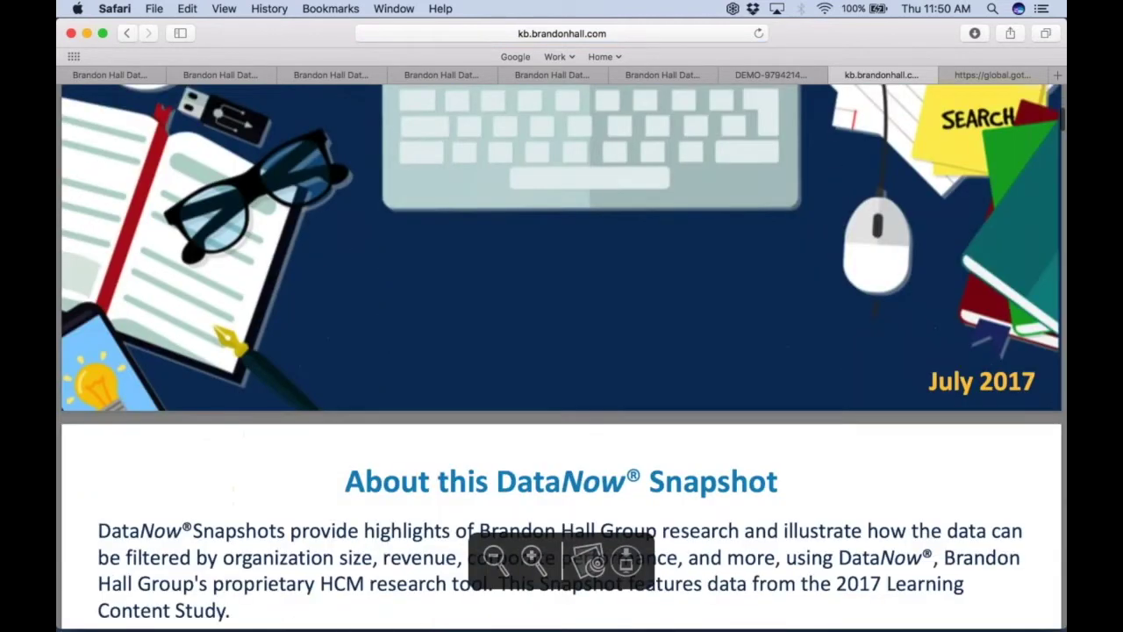
pyautogui.scroll(-10, 562, 351)
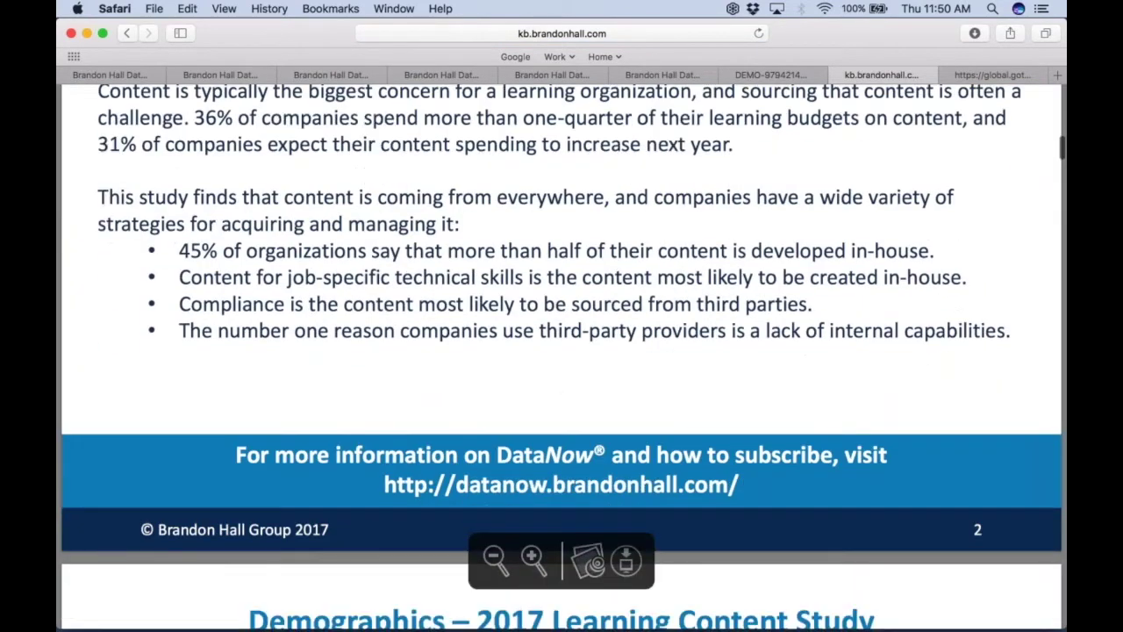
pyautogui.scroll(-10, 561, 351)
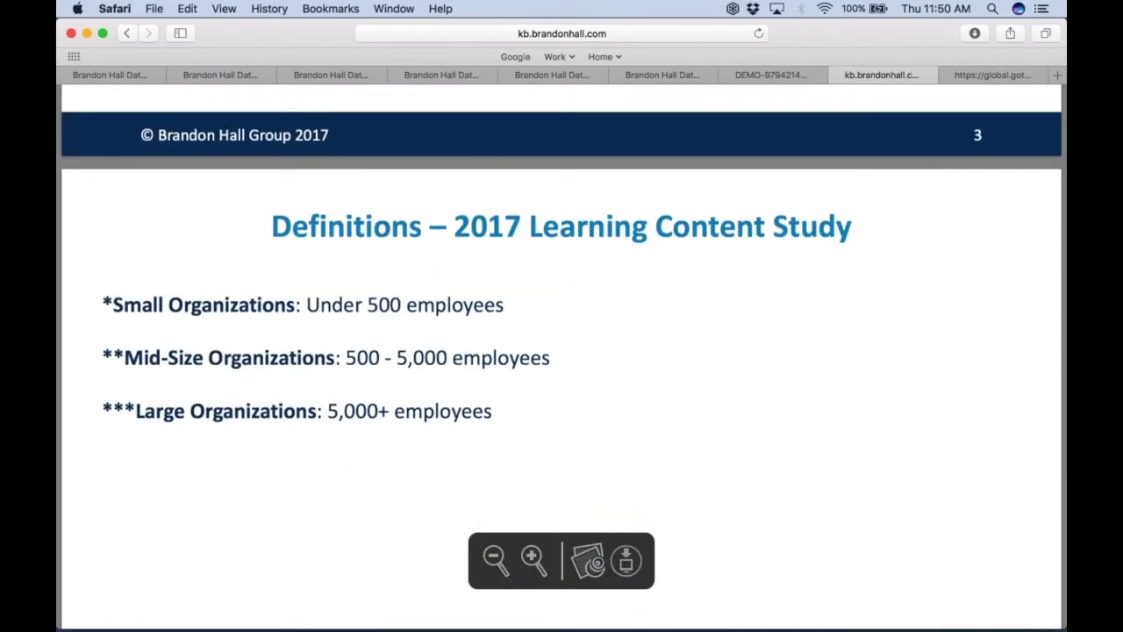
pyautogui.click(751, 75)
pyautogui.click(674, 77)
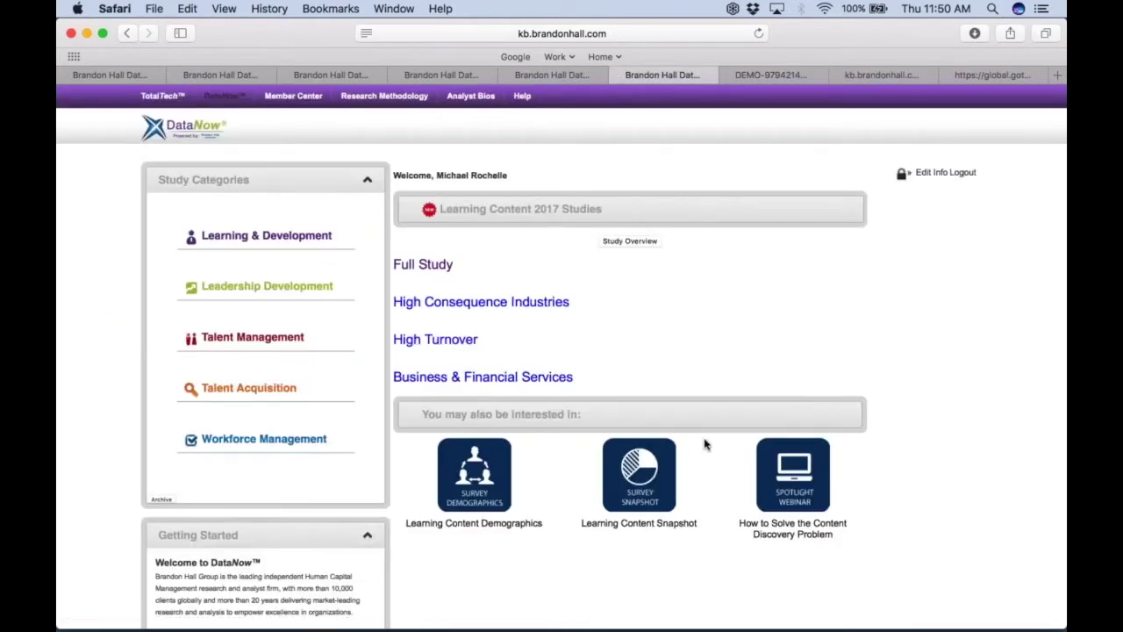
# - Open the 'How to Solve the Content Discovery Problem' webinar PDF and read through its pages
pyautogui.click(794, 467)
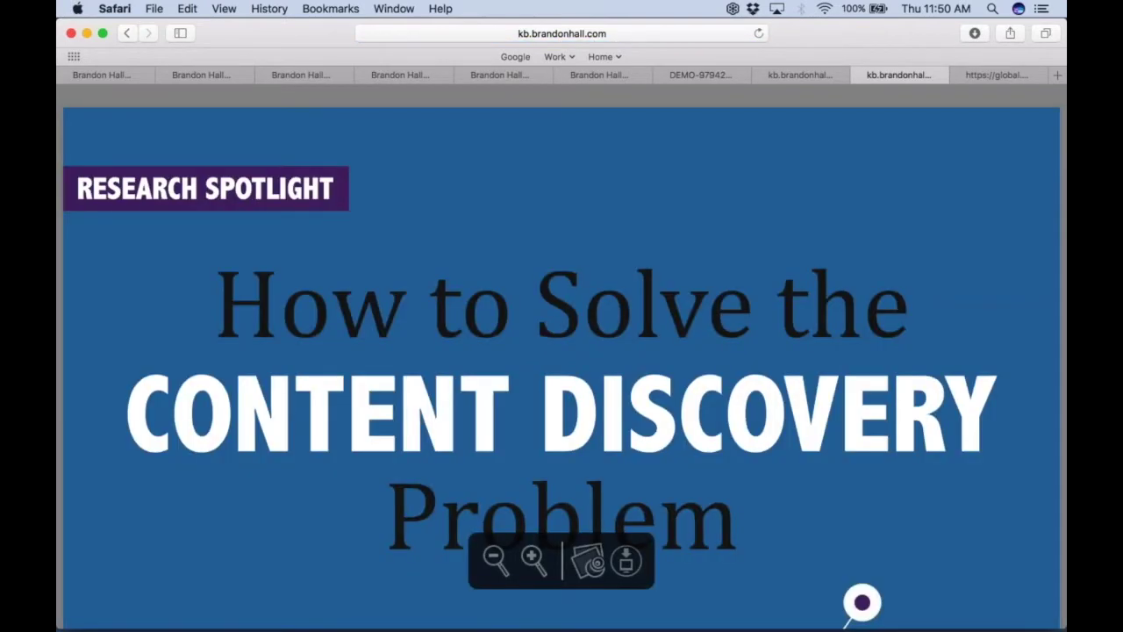
pyautogui.scroll(-10, 561, 351)
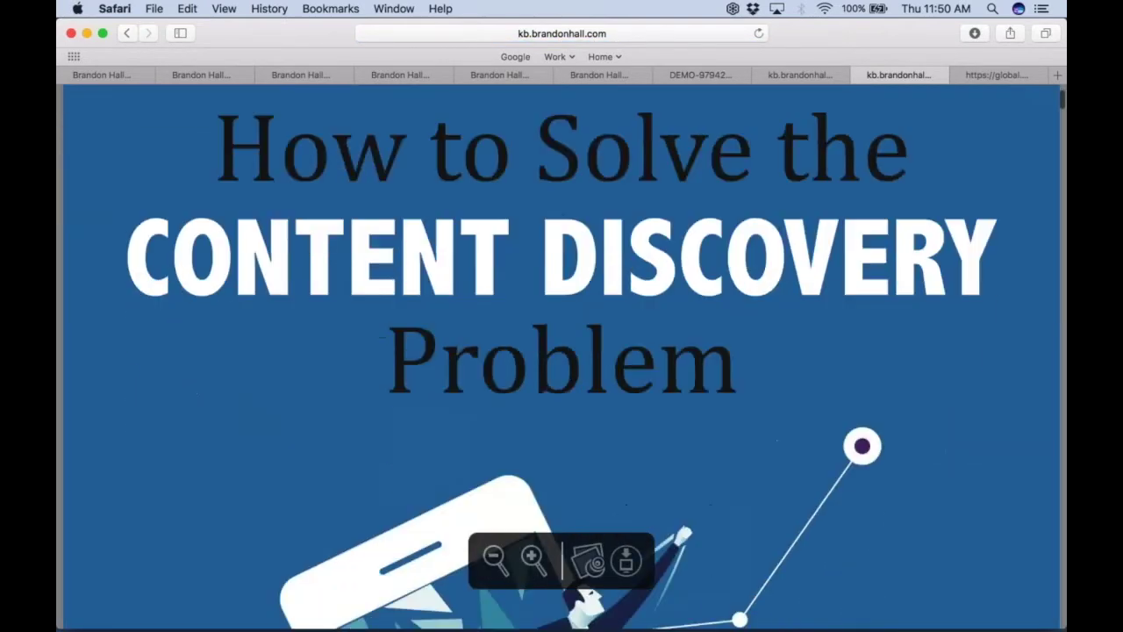
pyautogui.scroll(-12, 562, 351)
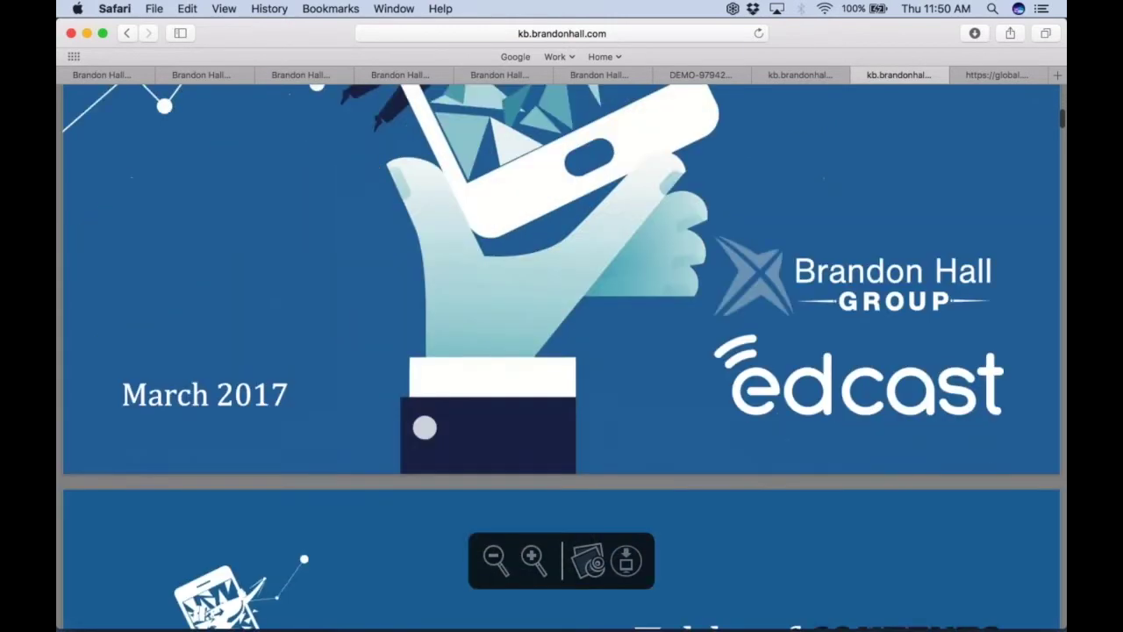
pyautogui.scroll(-6, 561, 351)
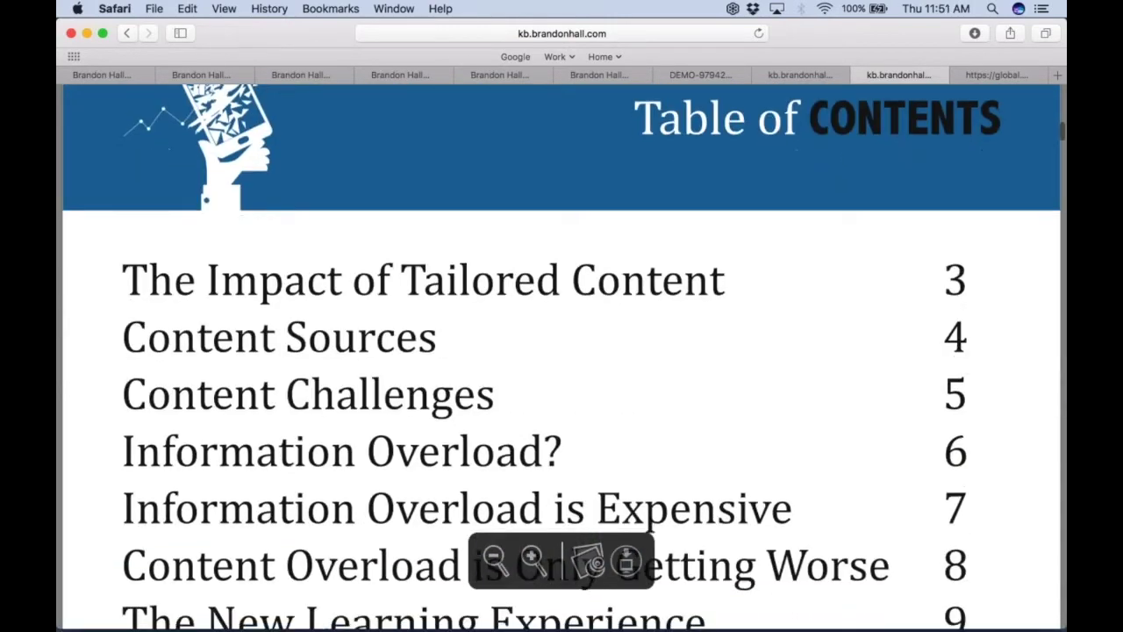
pyautogui.scroll(-12, 562, 351)
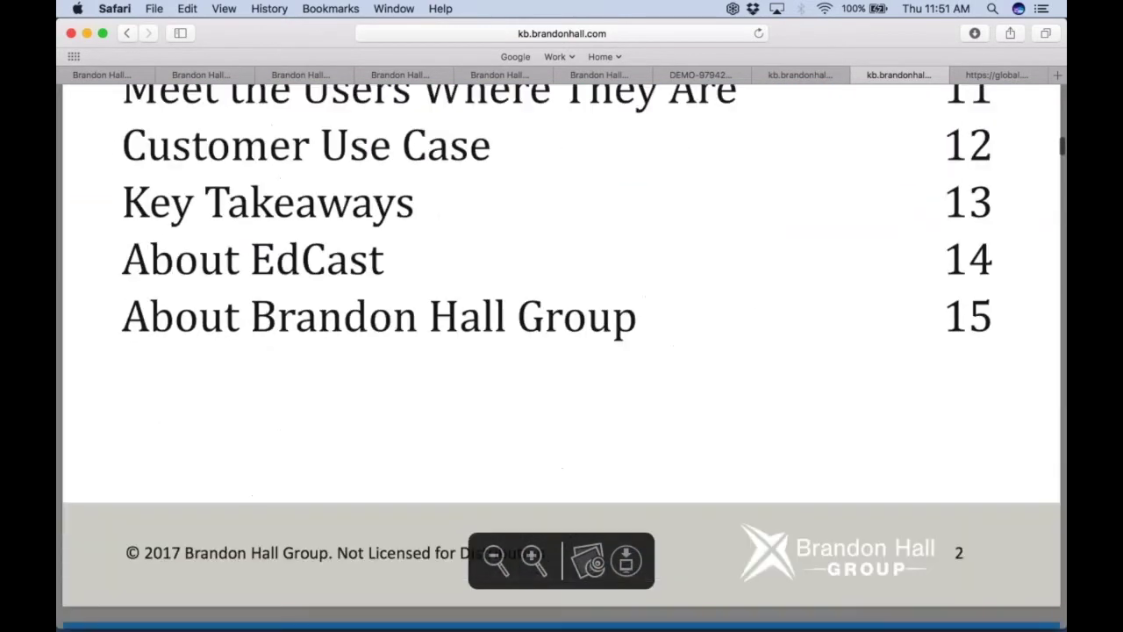
pyautogui.scroll(-12, 562, 351)
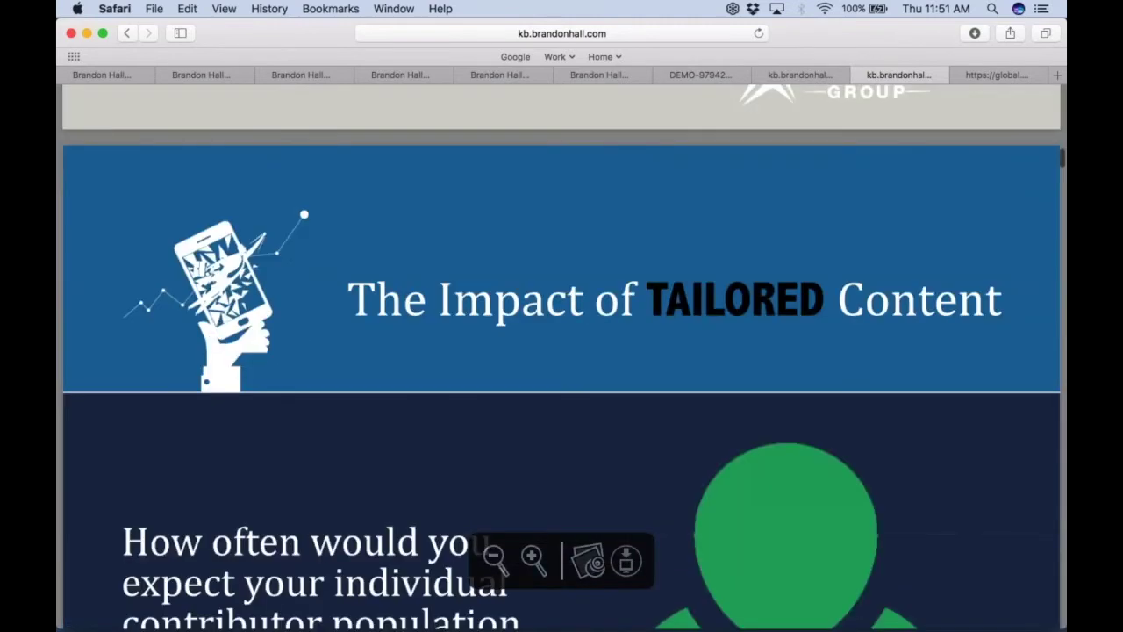